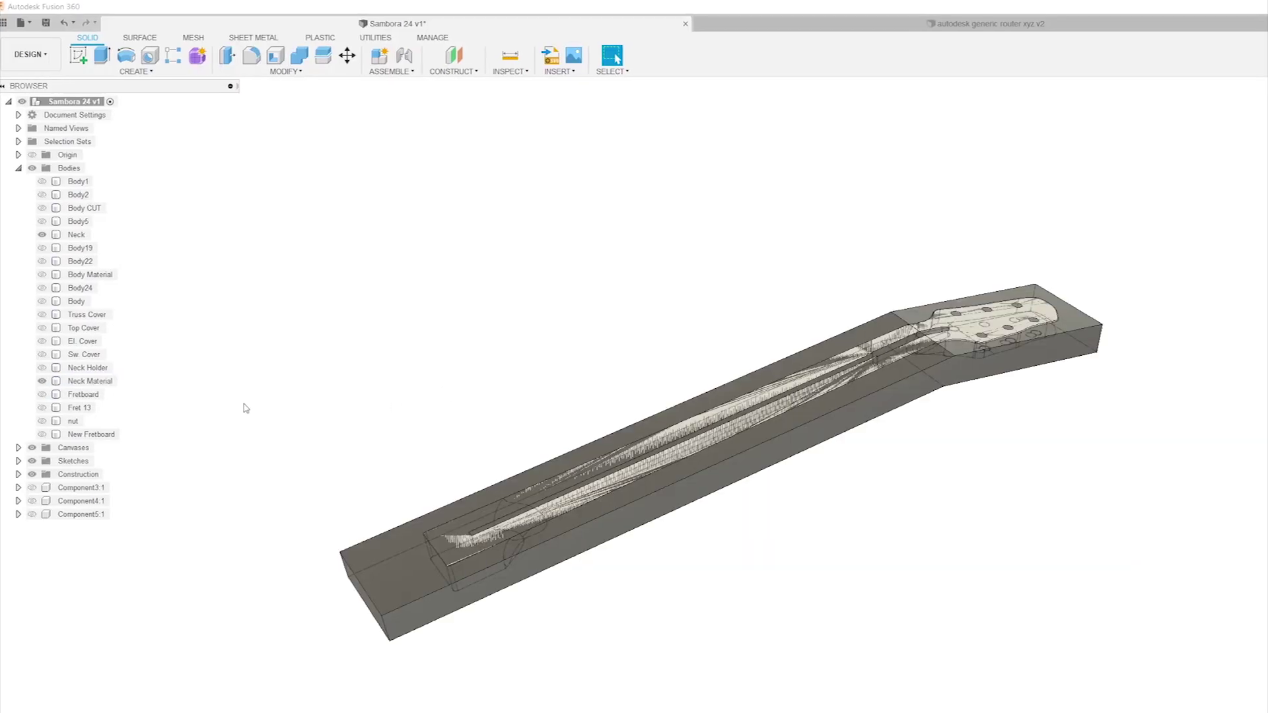
# In the Render workspace, apply the Air appearance from the library to the Neck Material block around the guitar neck.
pyautogui.click(19, 54)
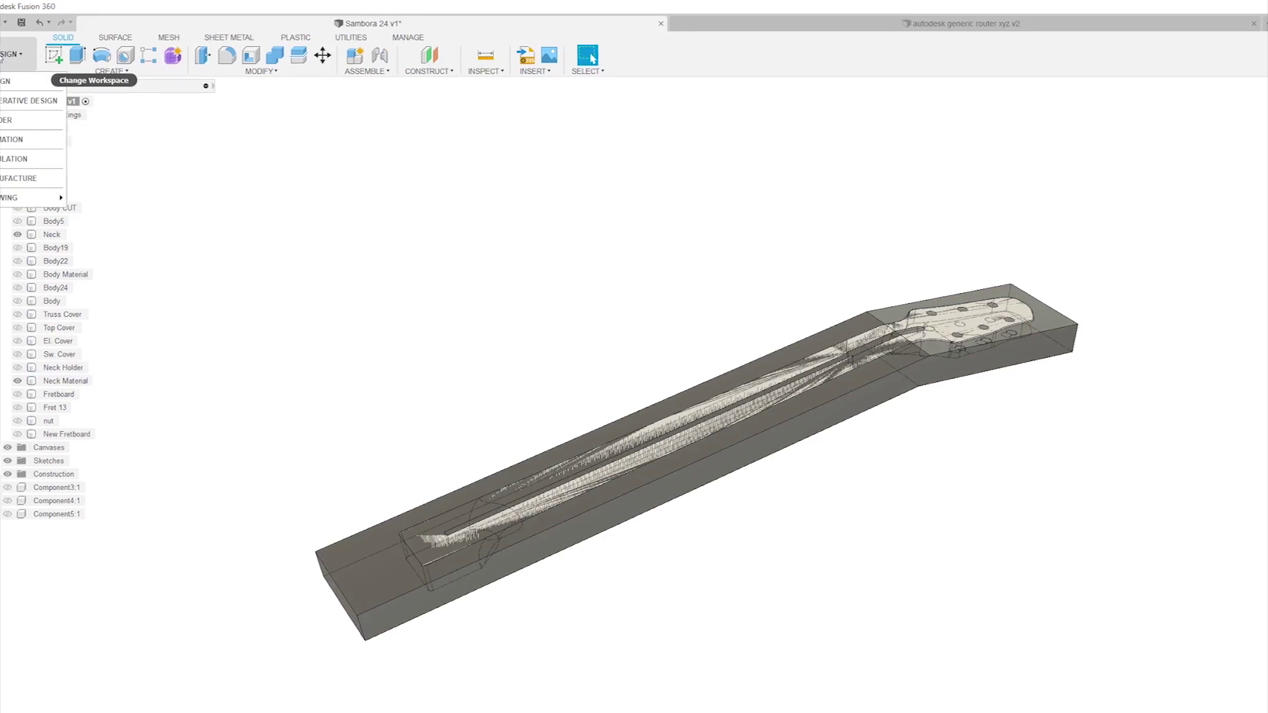
pyautogui.click(26, 119)
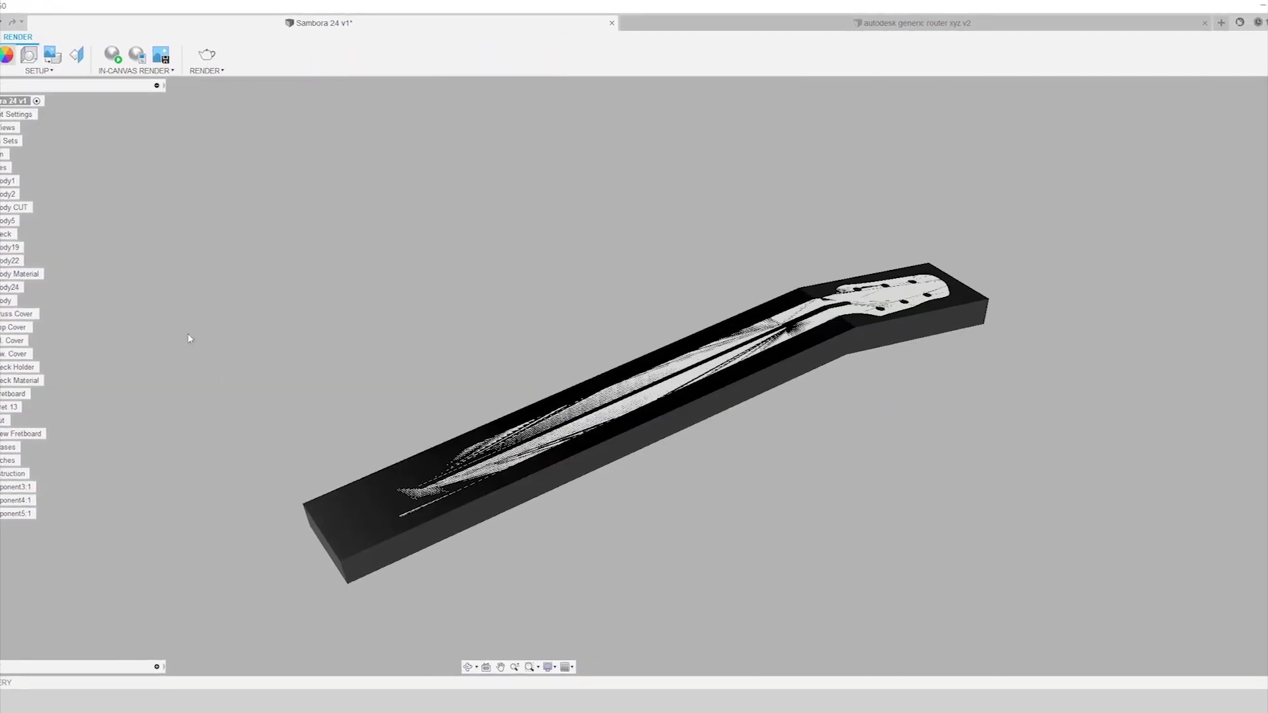
pyautogui.press('a')
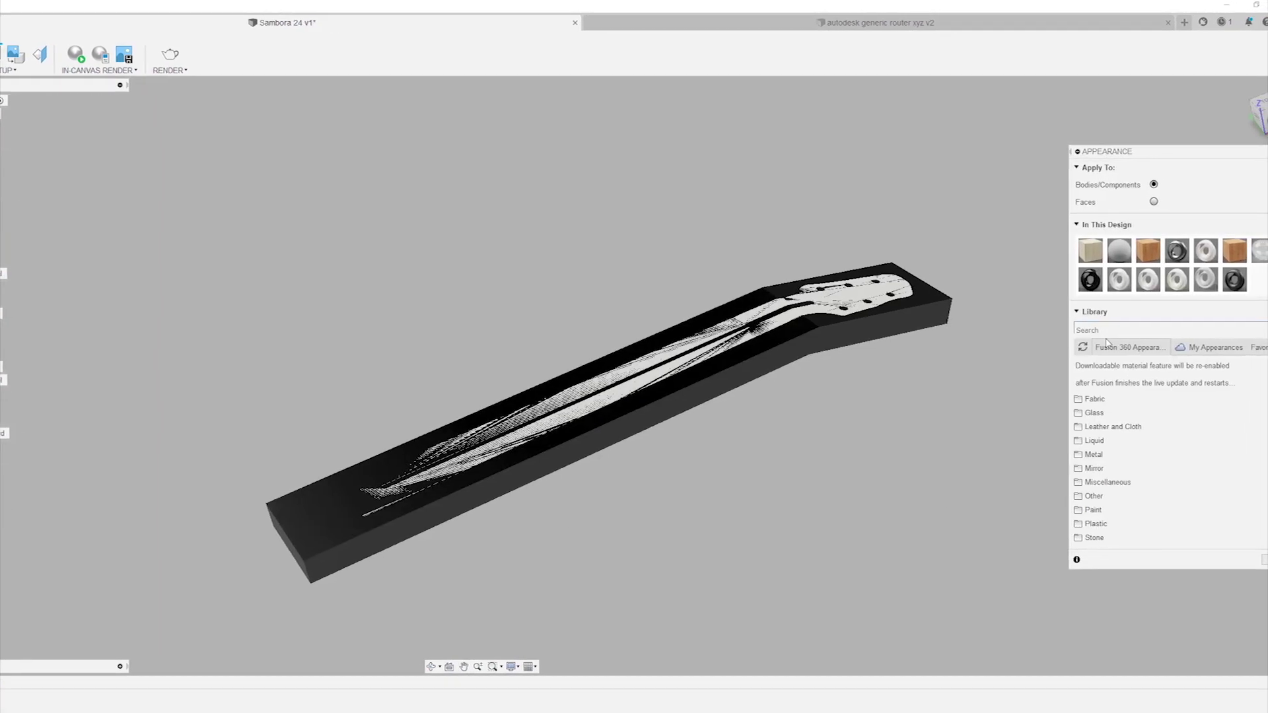
pyautogui.click(1107, 331)
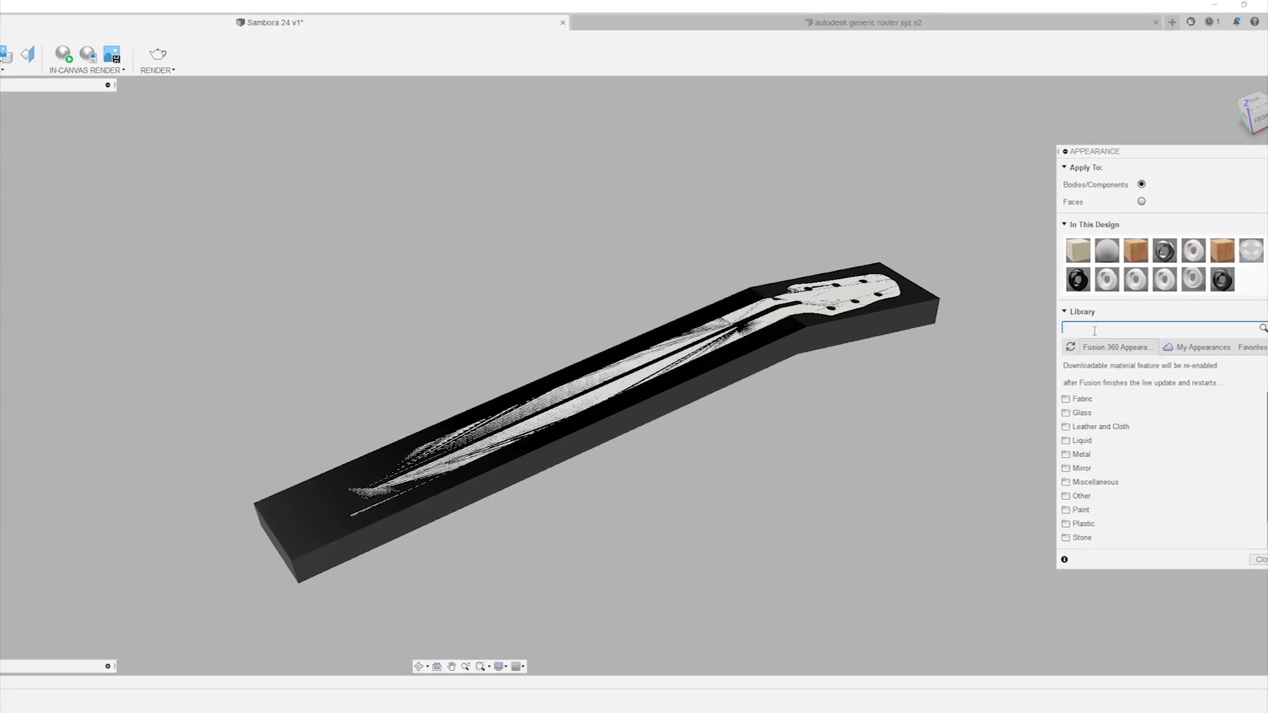
pyautogui.write('air')
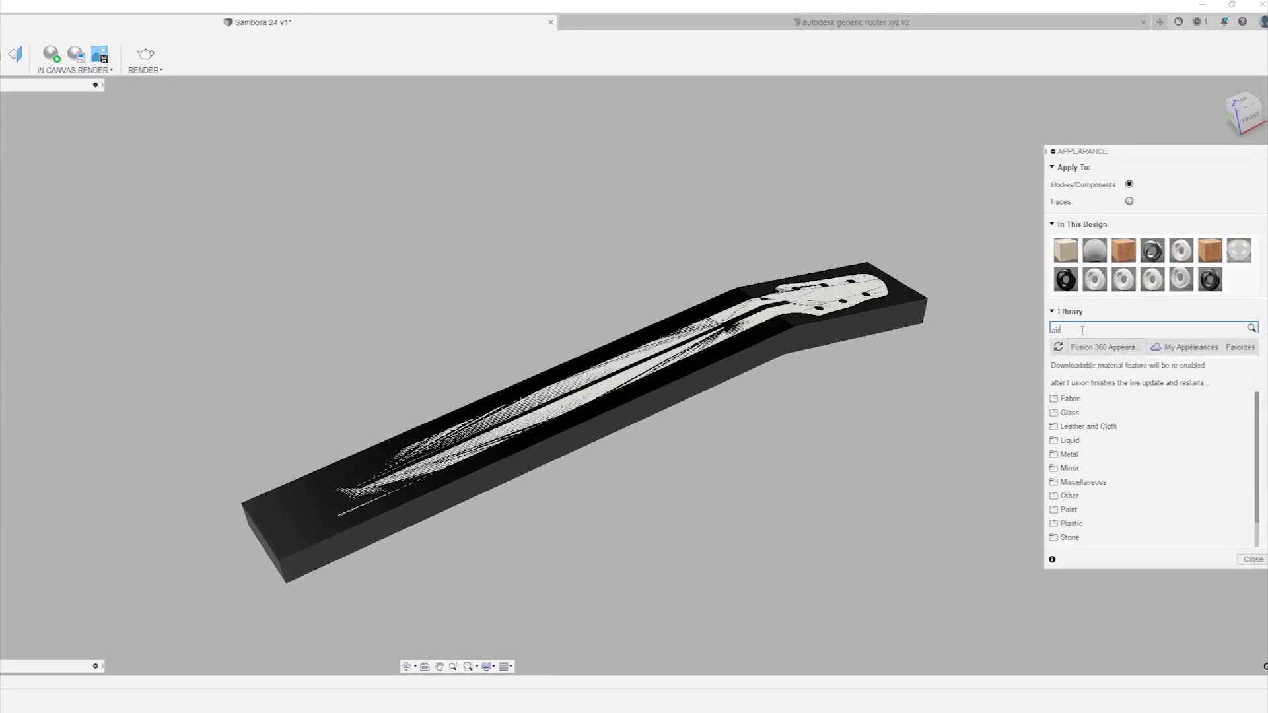
pyautogui.press('Return')
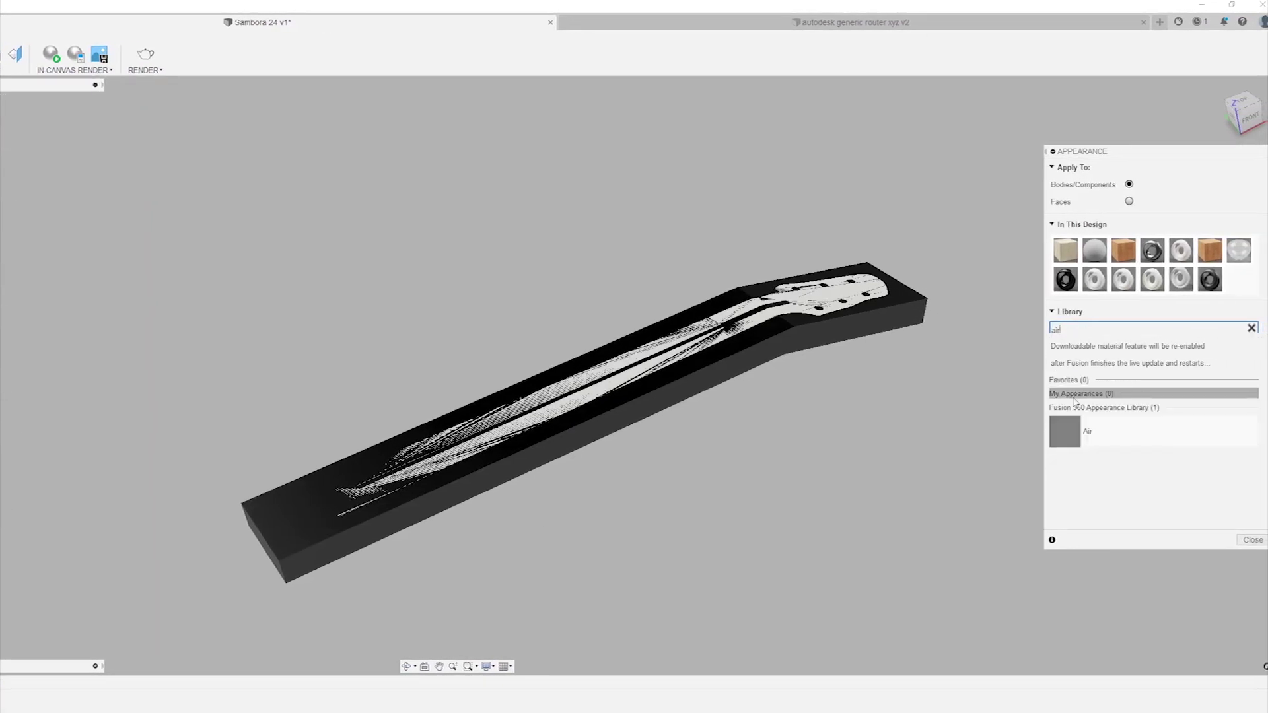
pyautogui.moveTo(760, 449); pyautogui.dragTo(362, 546)
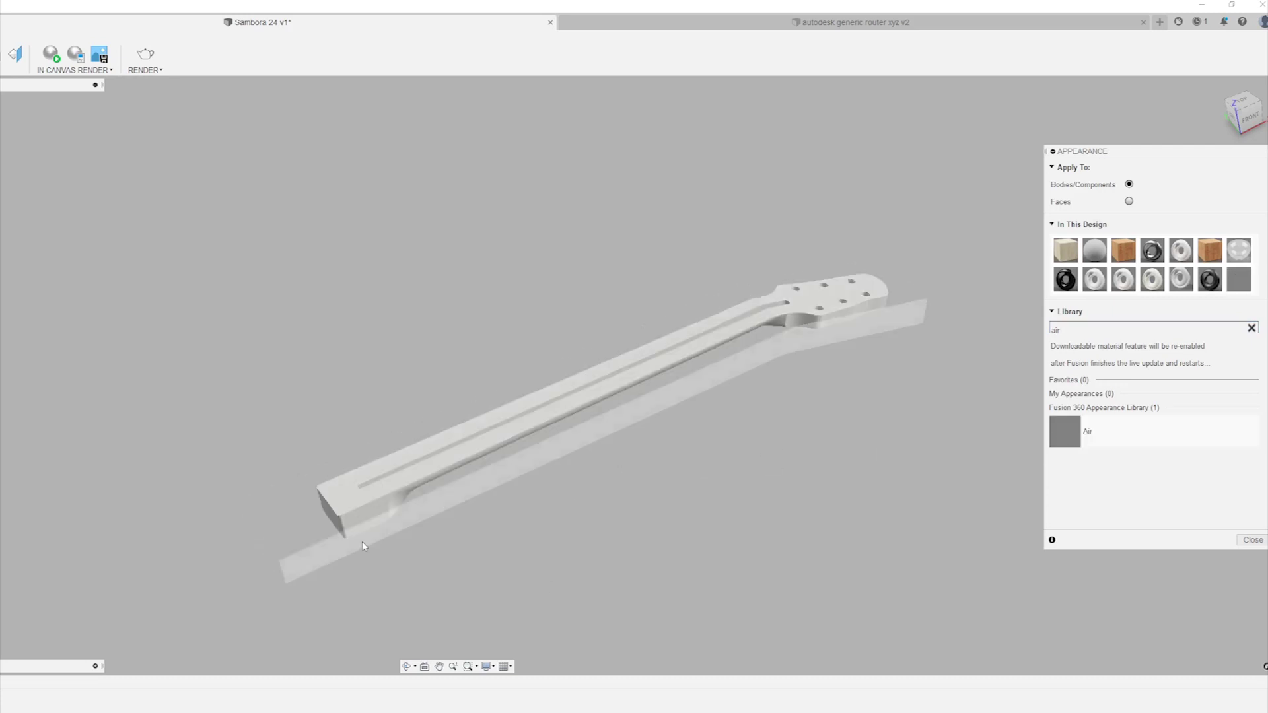
pyautogui.click(1250, 542)
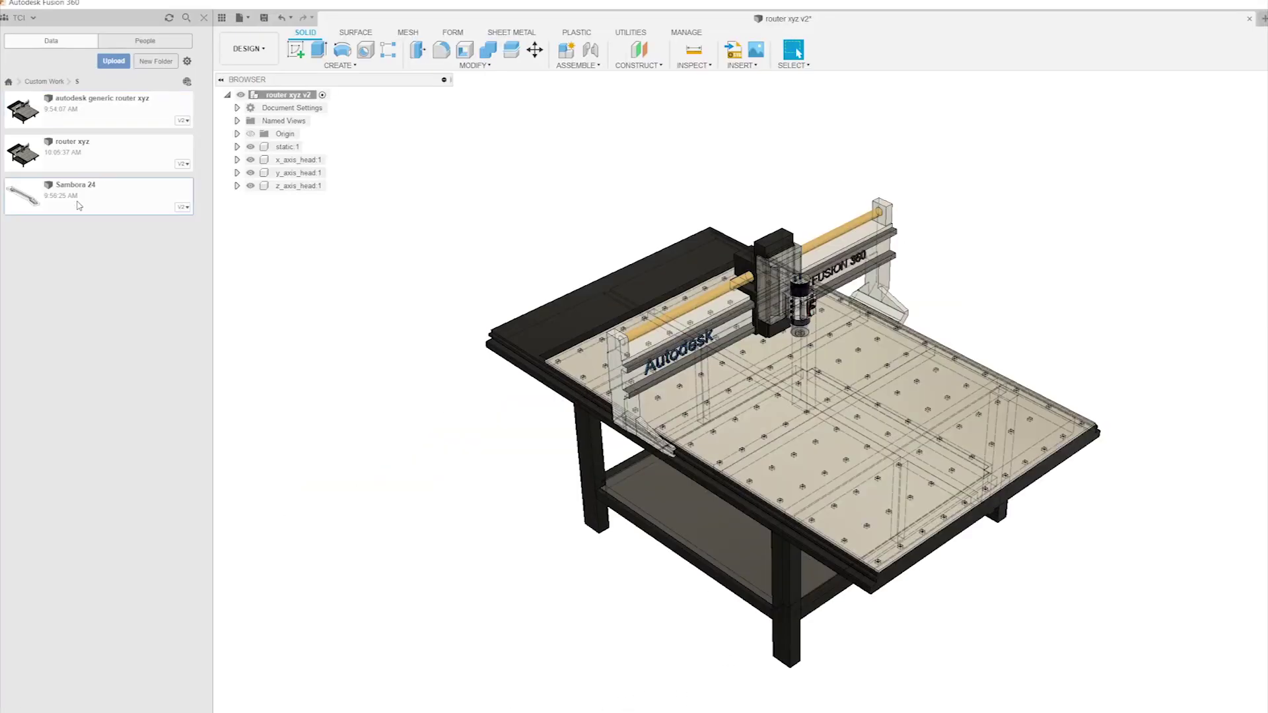
# Insert the Sambora 24 design into the router xyz design and rotate it 13 degrees.
pyautogui.rightClick(79, 206)
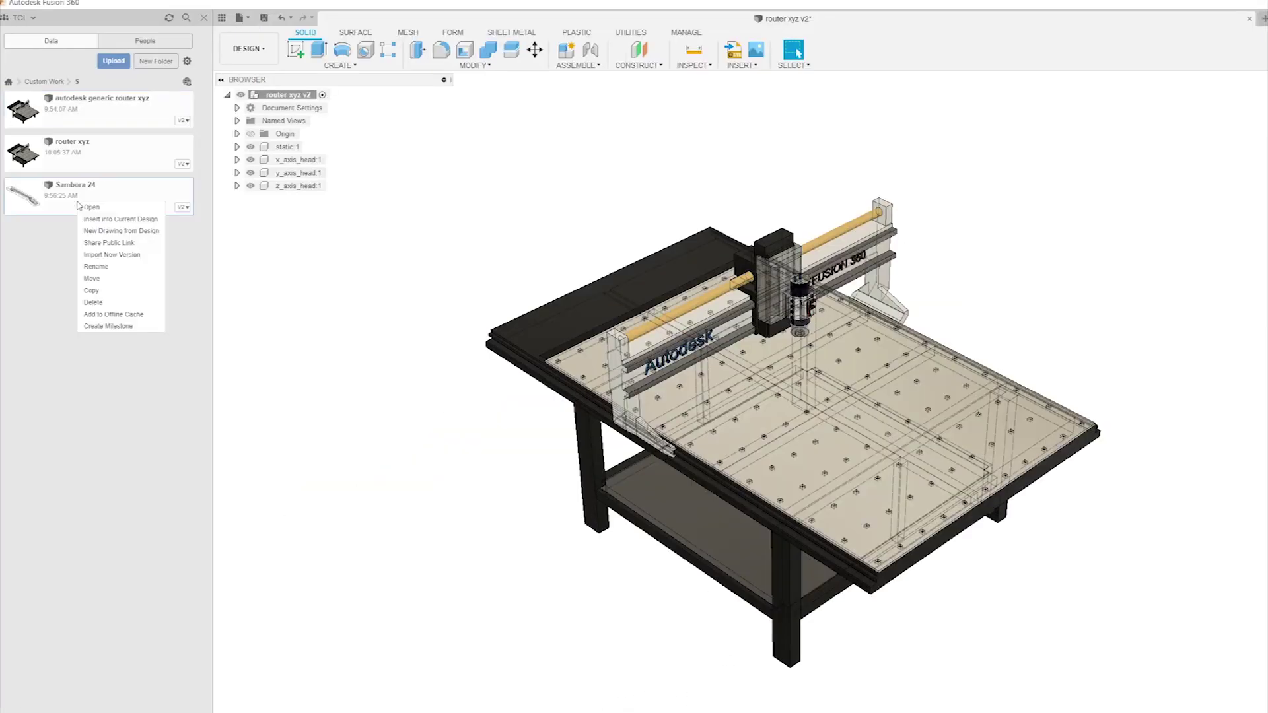
pyautogui.click(132, 220)
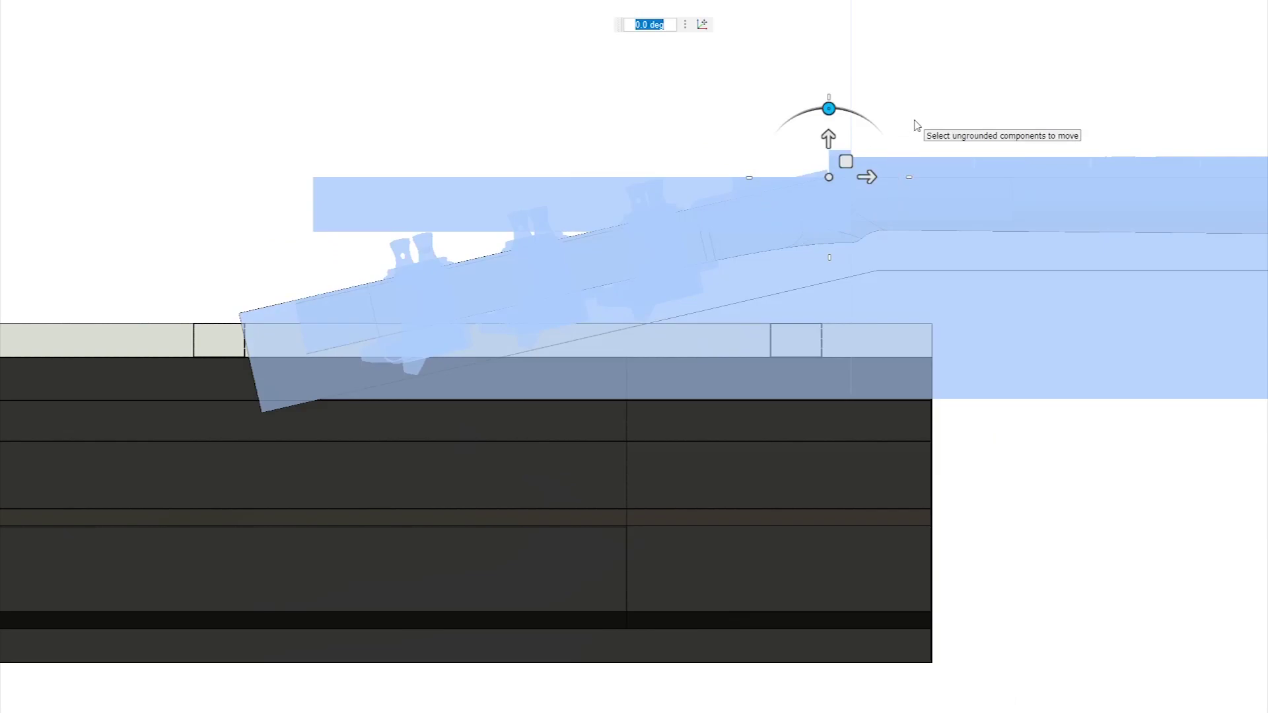
pyautogui.write('13')
pyautogui.press('Escape')
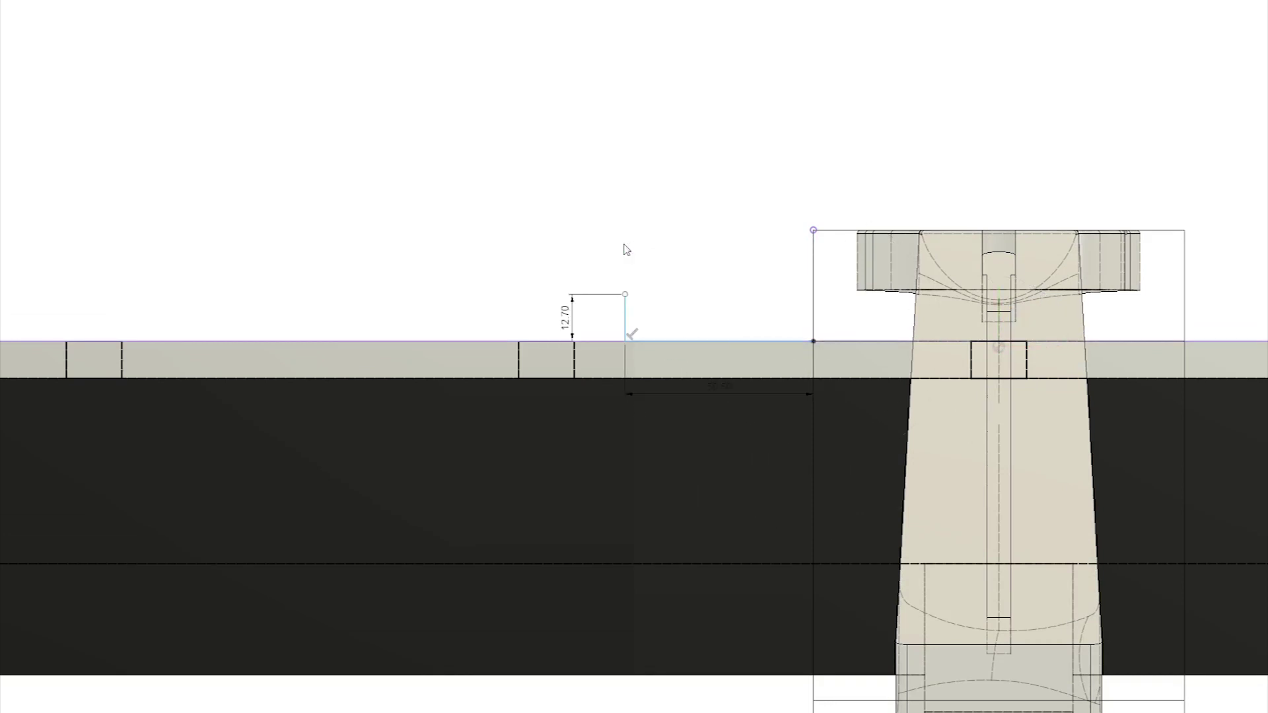
# Complete the fence profile between the 12.70 mm line and the neck blank's side, and extrude it into a bar along the table.
pyautogui.click(813, 295)
pyautogui.click(813, 342)
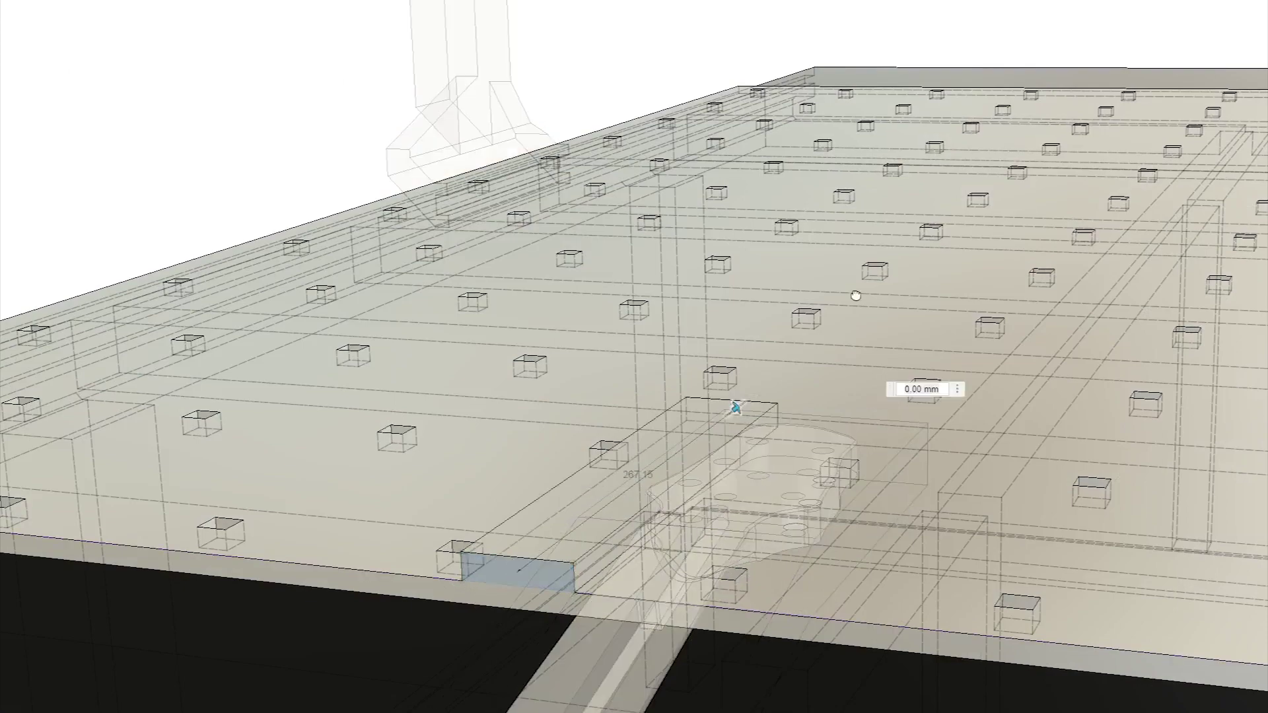
pyautogui.press('Return')
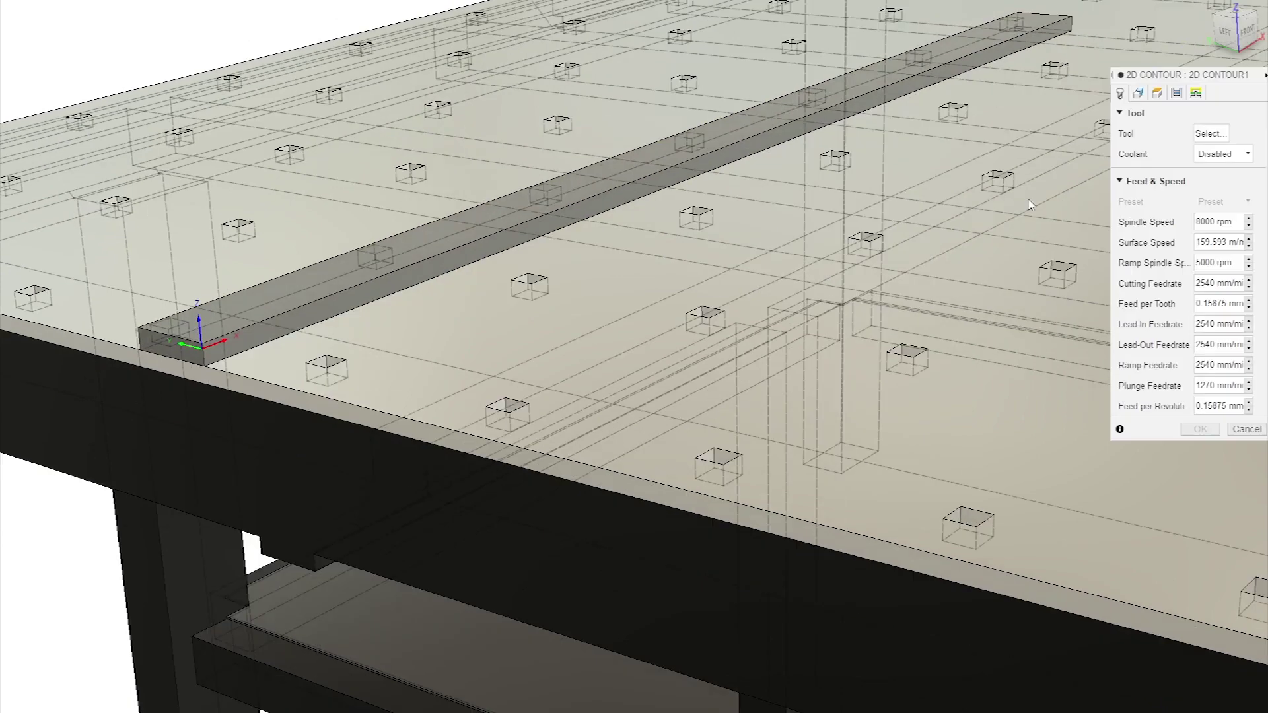
# Assign tool 3, the Ø1/2" flat end mill from the toollib cloud library, to the 2D Contour operation.
pyautogui.click(1138, 93)
pyautogui.click(1120, 93)
pyautogui.click(1210, 133)
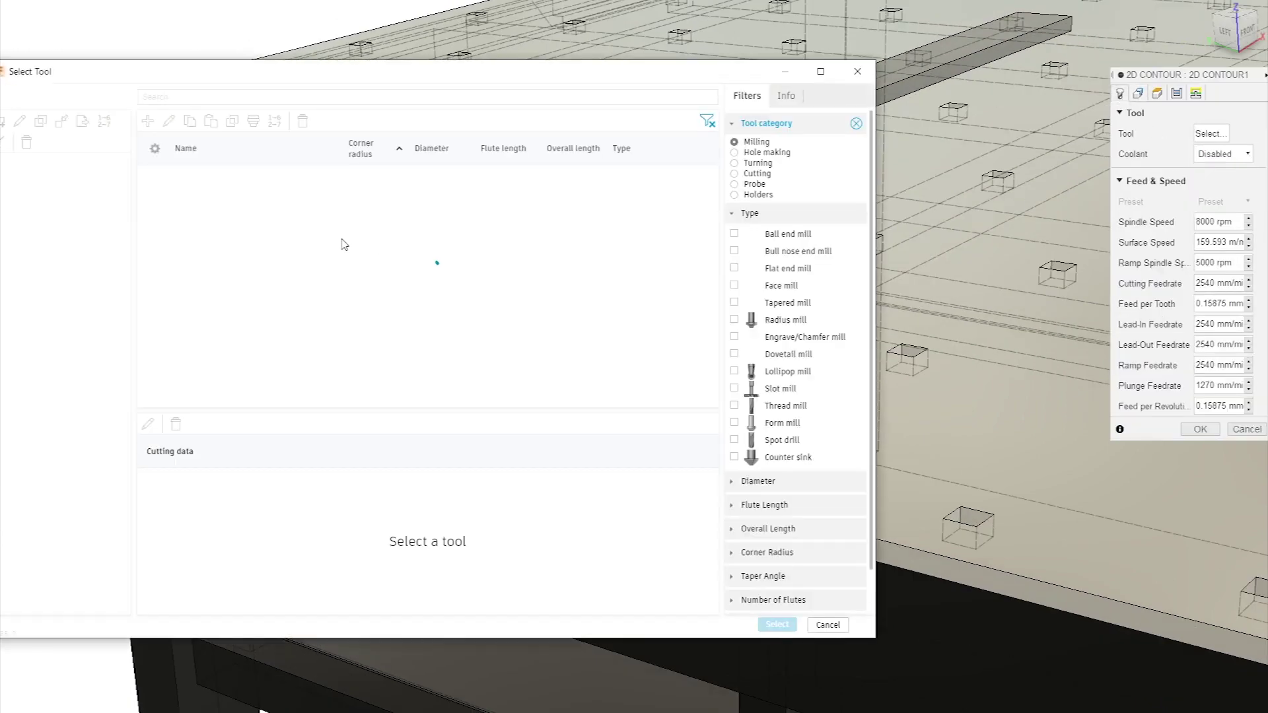
pyautogui.click(40, 219)
pyautogui.scroll(-1, 228, 338)
pyautogui.click(228, 338)
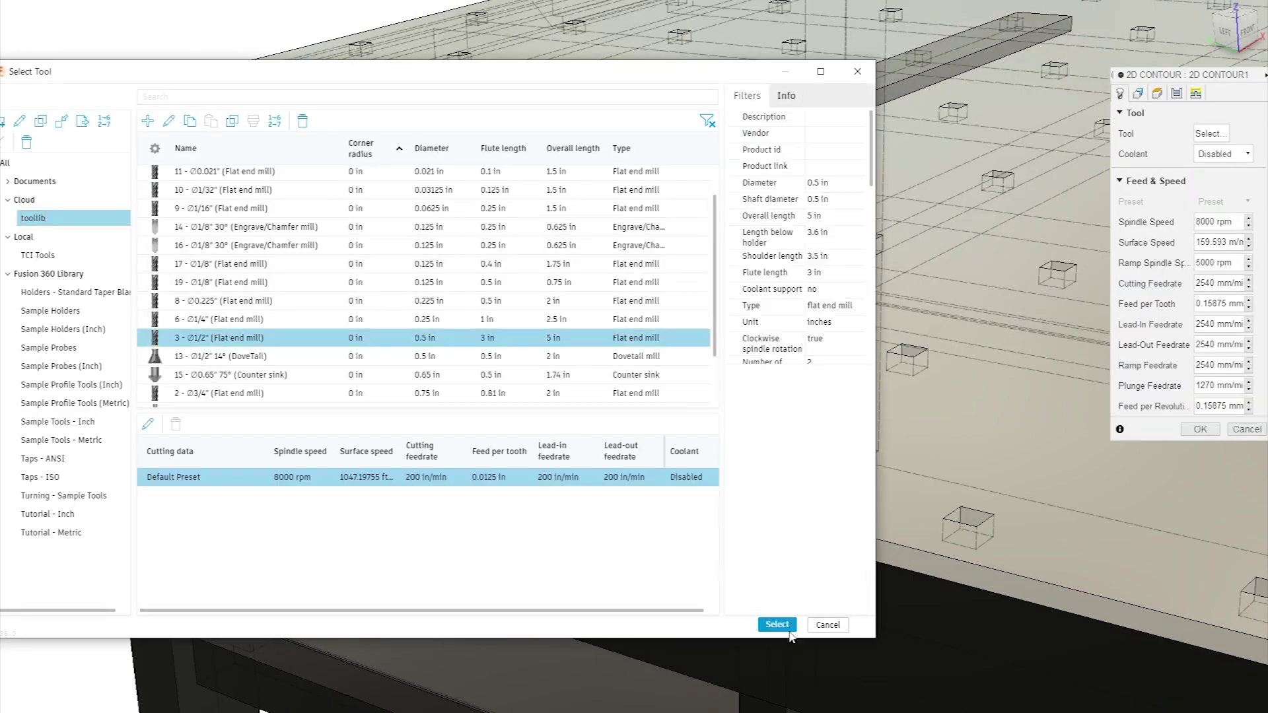
pyautogui.click(783, 627)
# Select the bar's two long bottom edges as contours and enable Multiple Depths with a .125 in maximum roughing stepdown.
pyautogui.click(1138, 94)
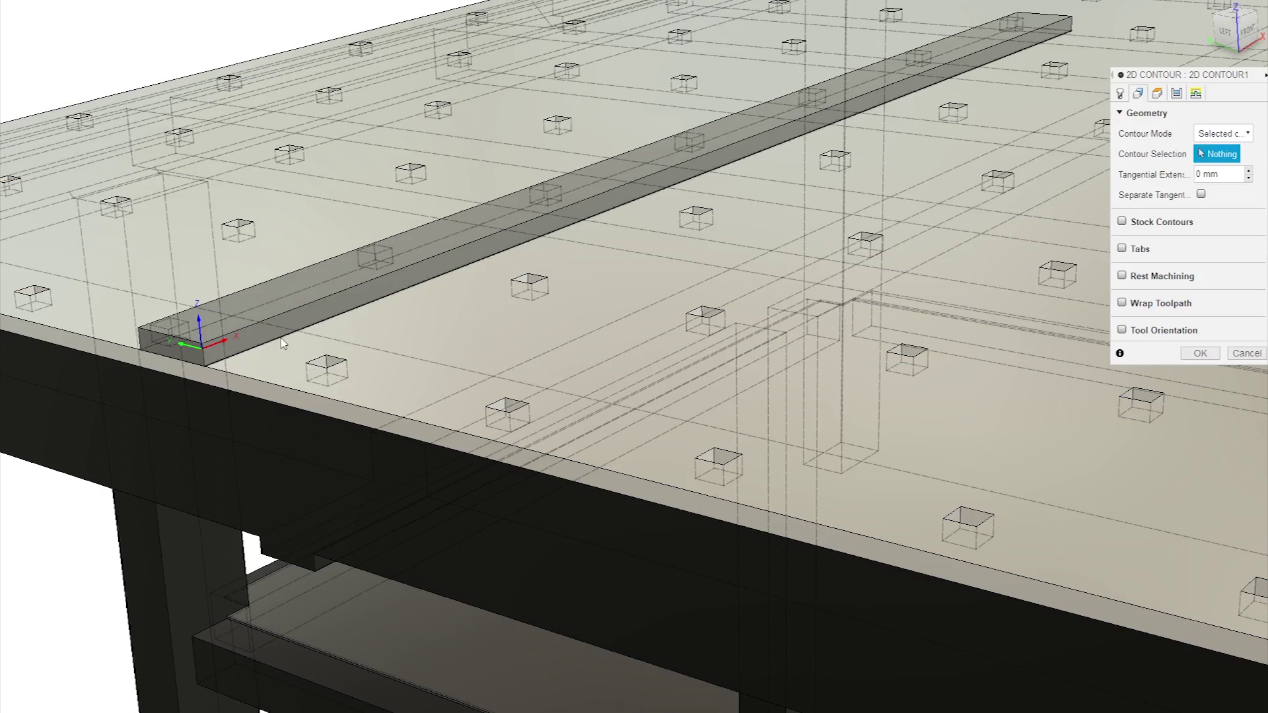
pyautogui.click(1177, 93)
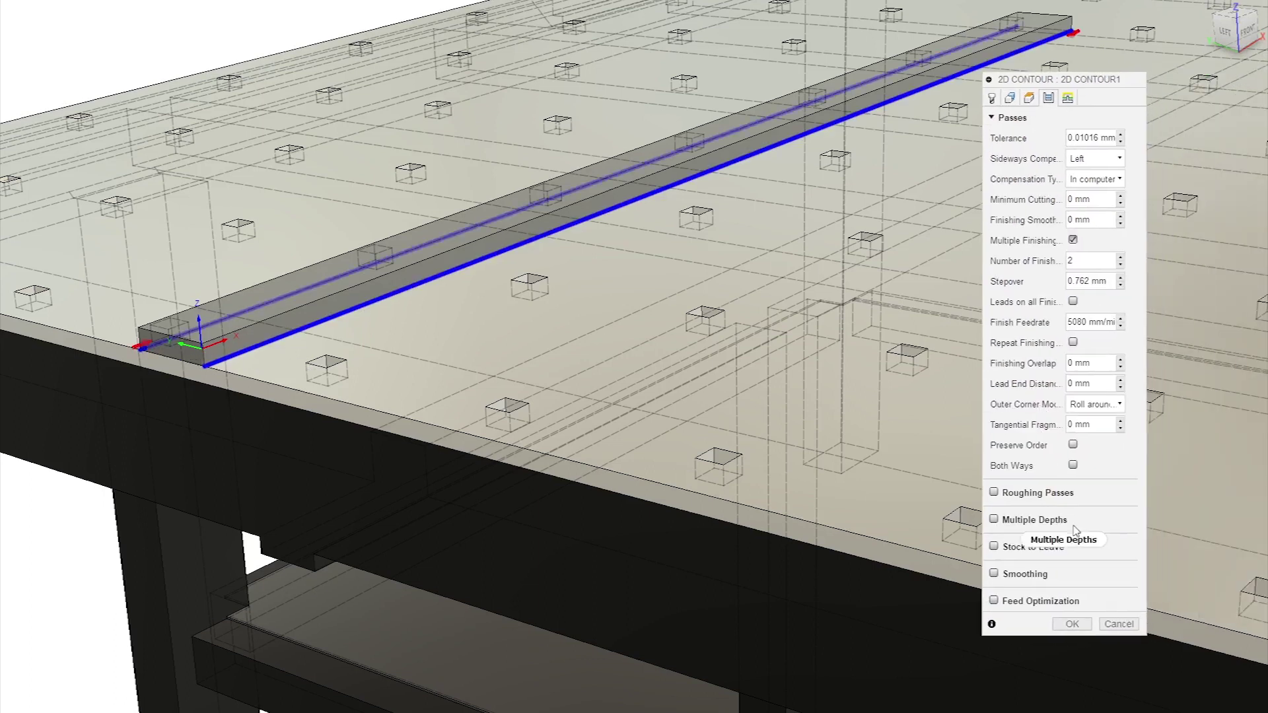
pyautogui.click(1066, 525)
pyautogui.write('.125')
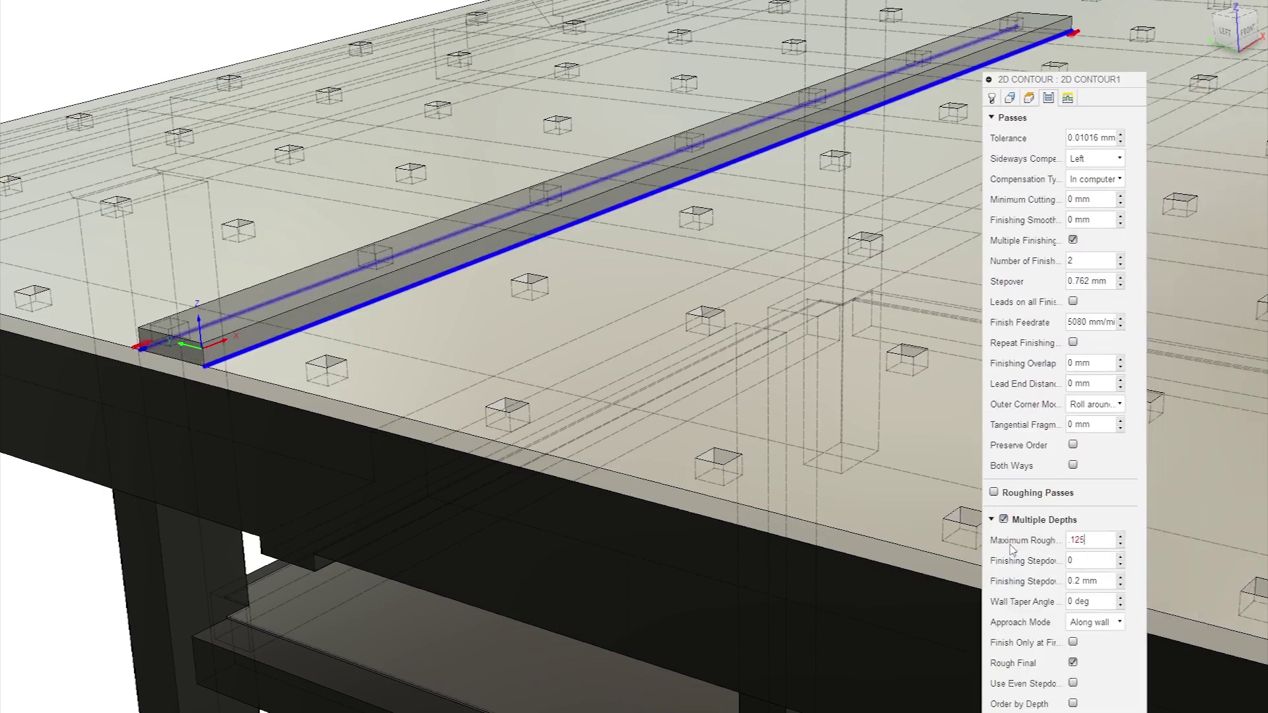
pyautogui.write('in')
pyautogui.press('Return')
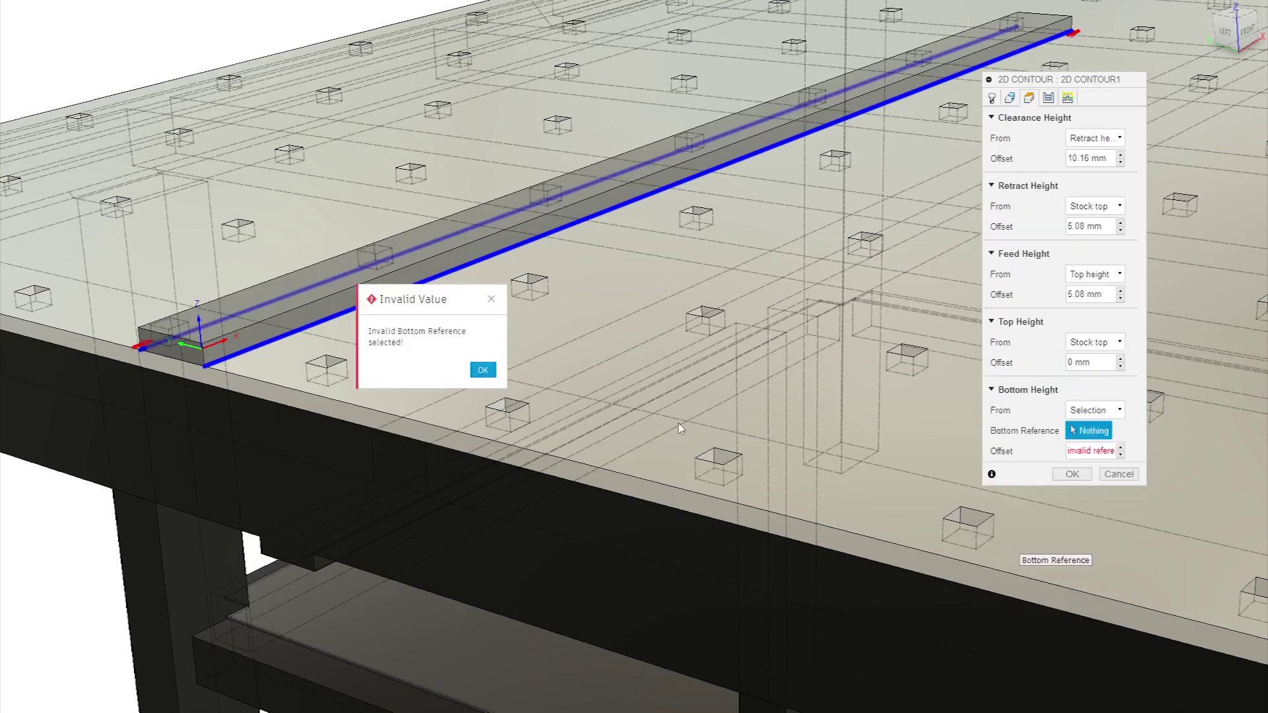
# Set the 2D Contour's bottom height reference to Selected contour(s).
pyautogui.press('Return')
pyautogui.click(1095, 410)
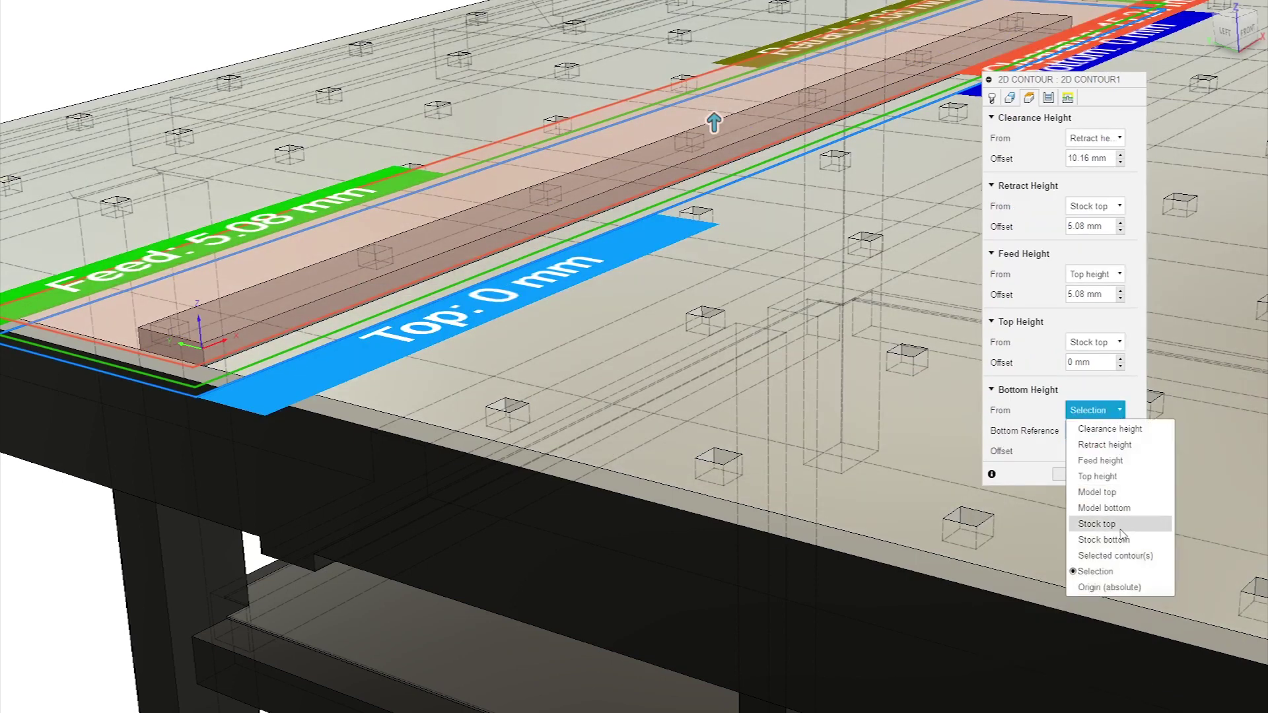
pyautogui.click(1107, 558)
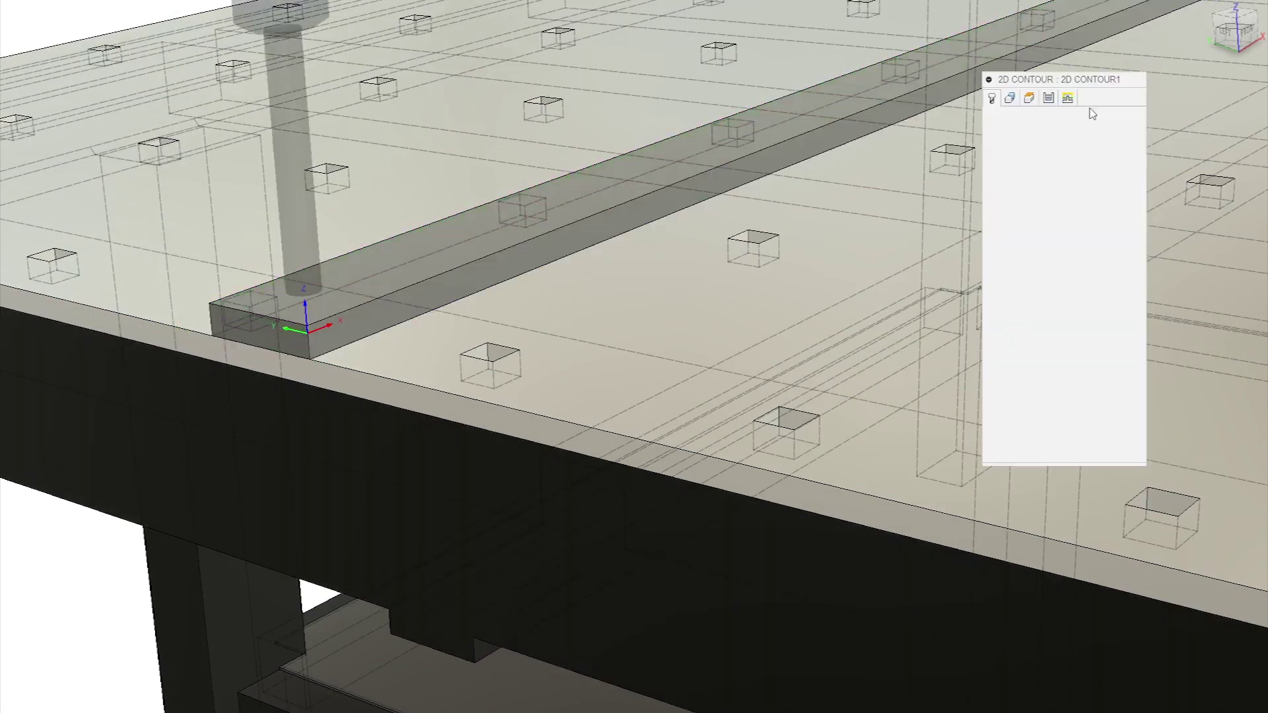
# Set the horizontal lead-in radius and linear lead-in distance to .5 in and generate the 2D Contour toolpath.
pyautogui.click(1049, 97)
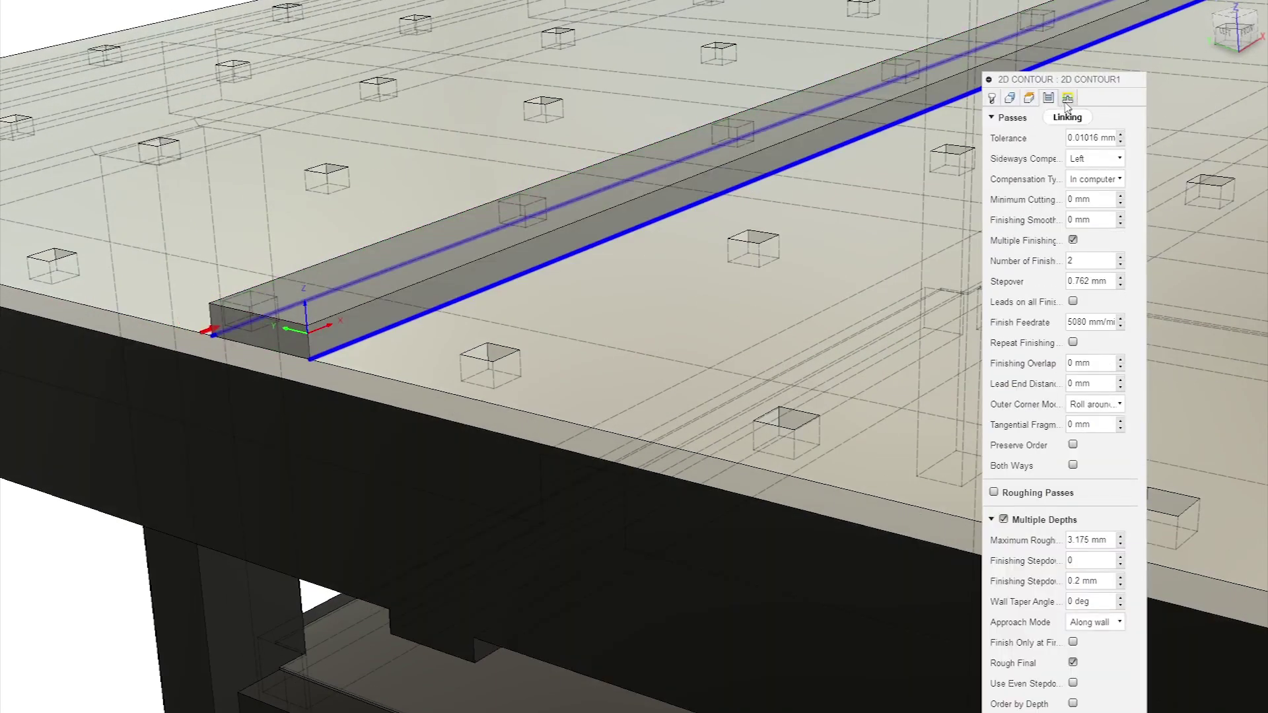
pyautogui.click(1068, 99)
pyautogui.write('.54 in')
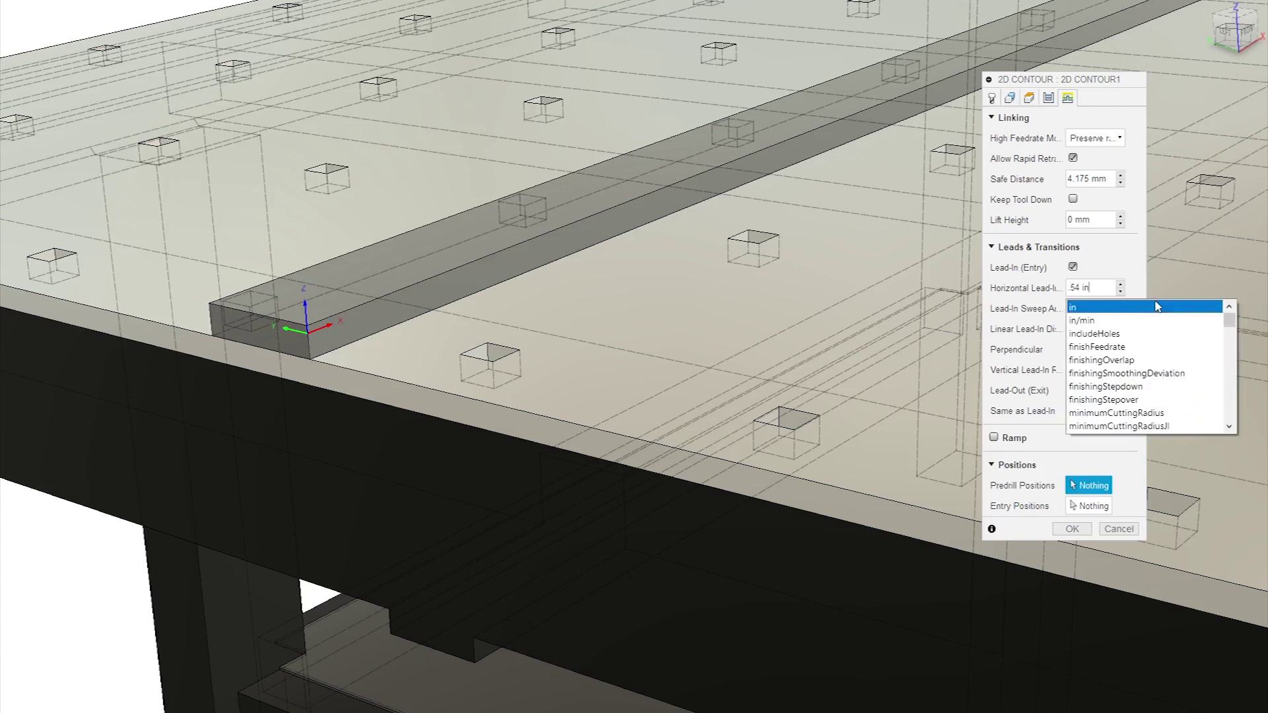
pyautogui.click(1079, 288)
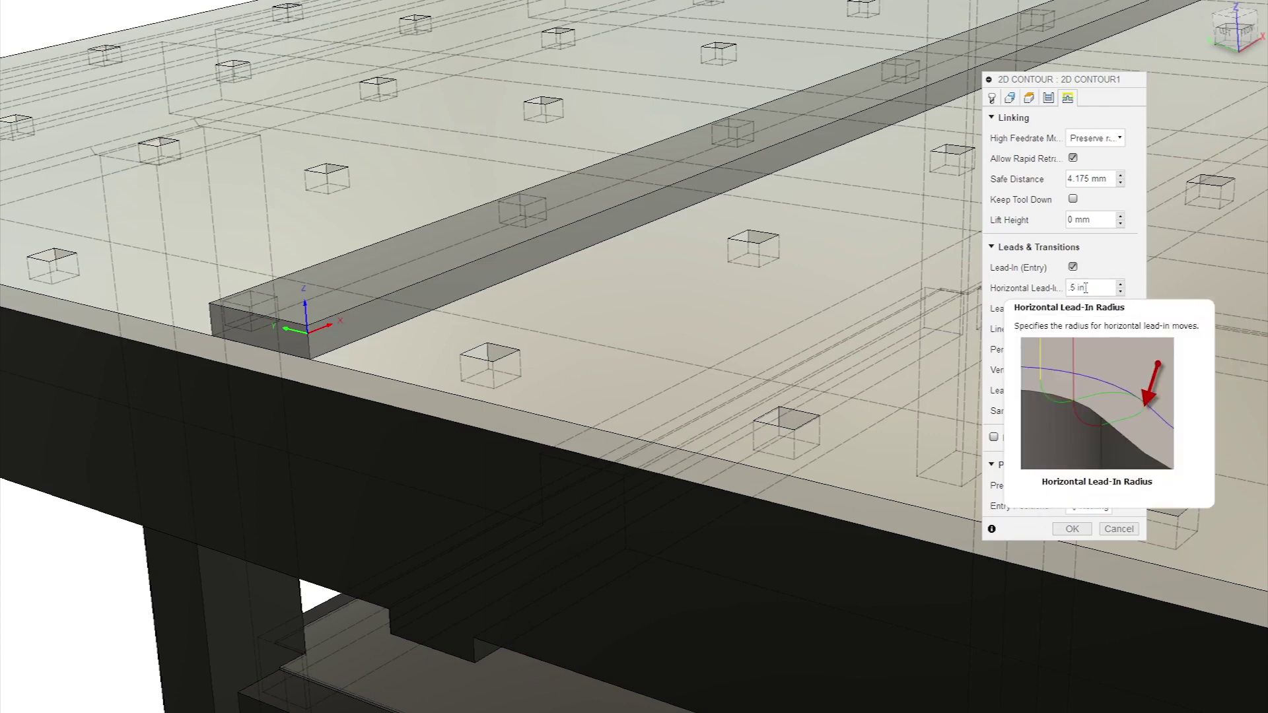
pyautogui.write('.5 in')
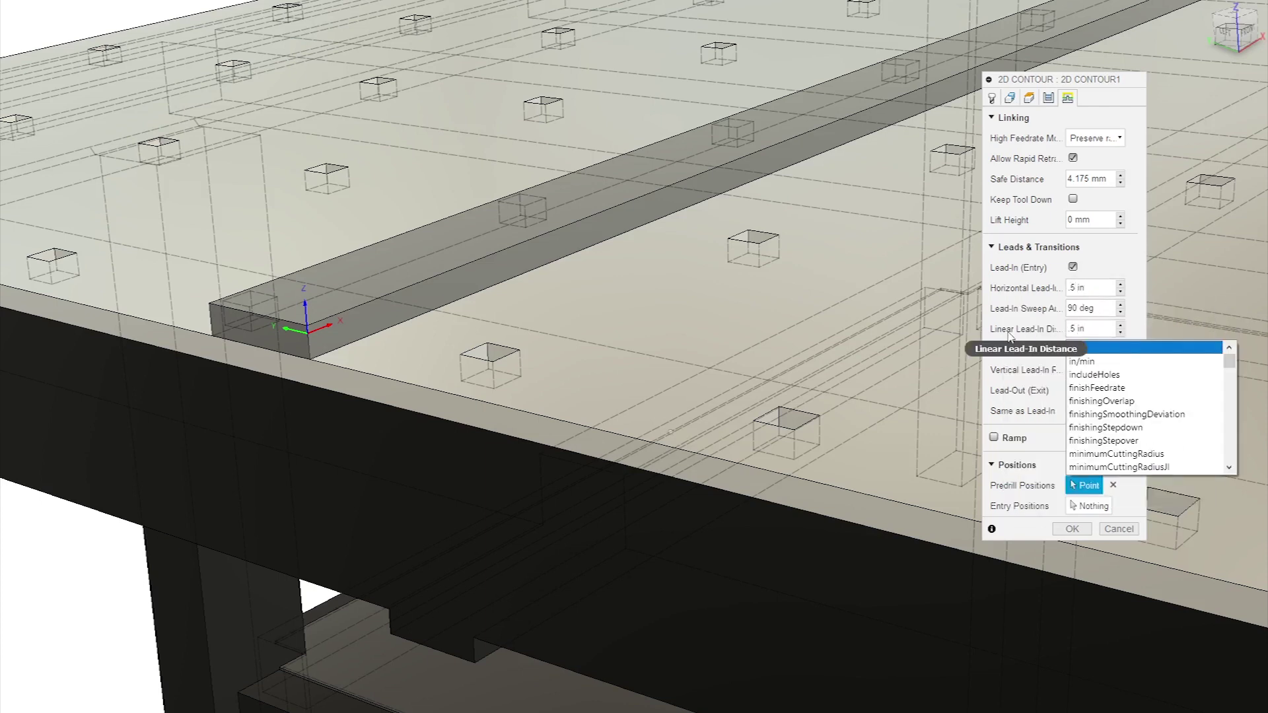
pyautogui.click(1073, 529)
pyautogui.click(540, 377)
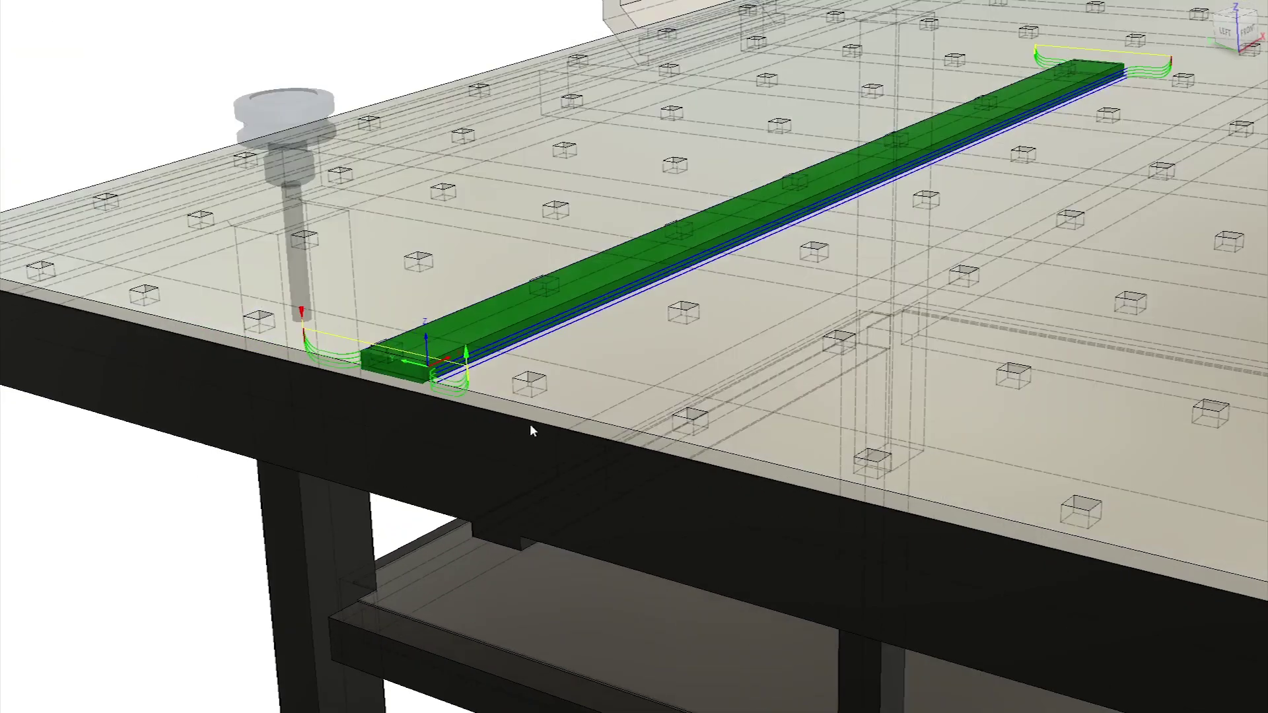
pyautogui.scroll(-4, 531, 426)
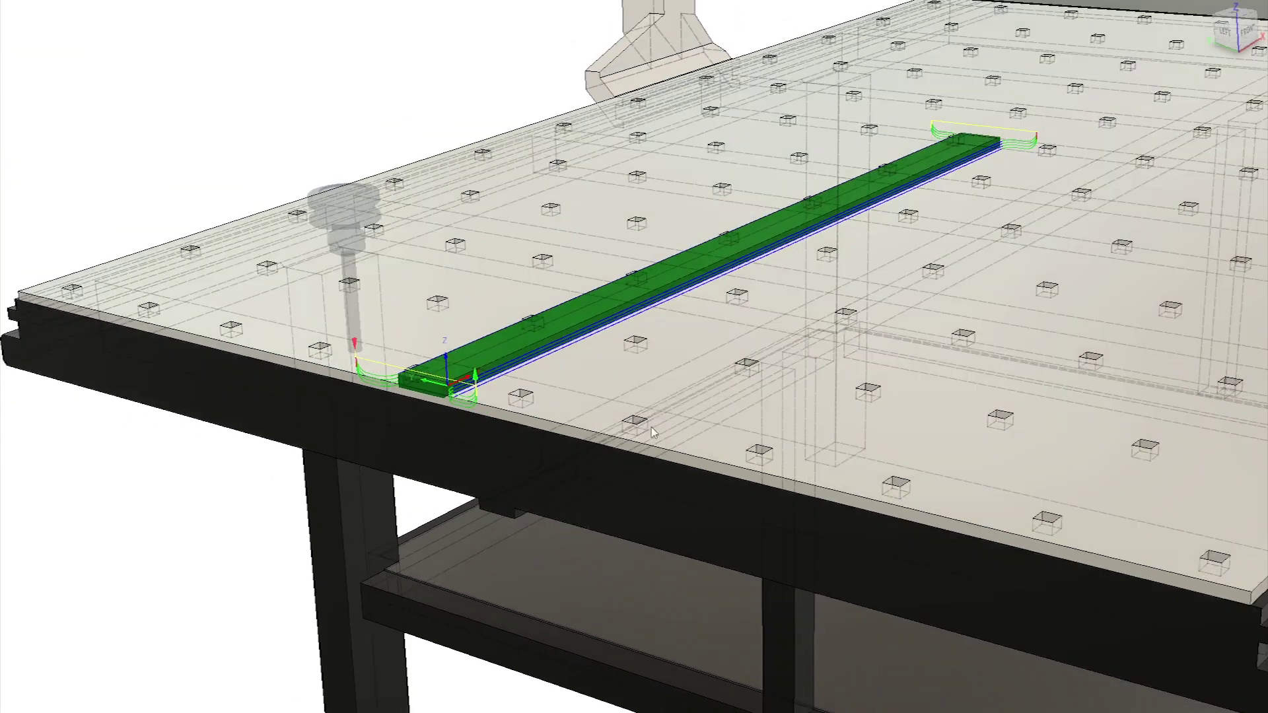
pyautogui.scroll(6, 458, 402)
pyautogui.scroll(-3, 482, 513)
pyautogui.scroll(-5, 481, 511)
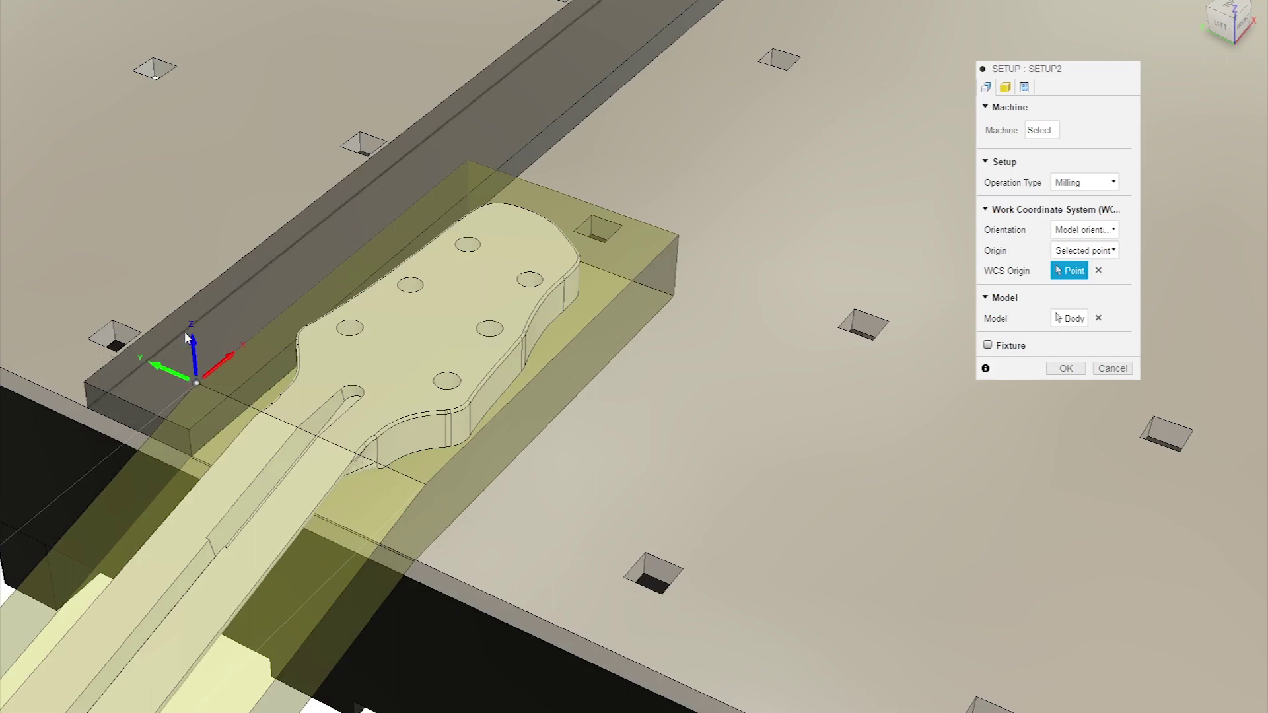
# Create a second milling setup for the neck body, with model orientation and its WCS origin at a point on the blank's fence-side edge.
pyautogui.click(1078, 372)
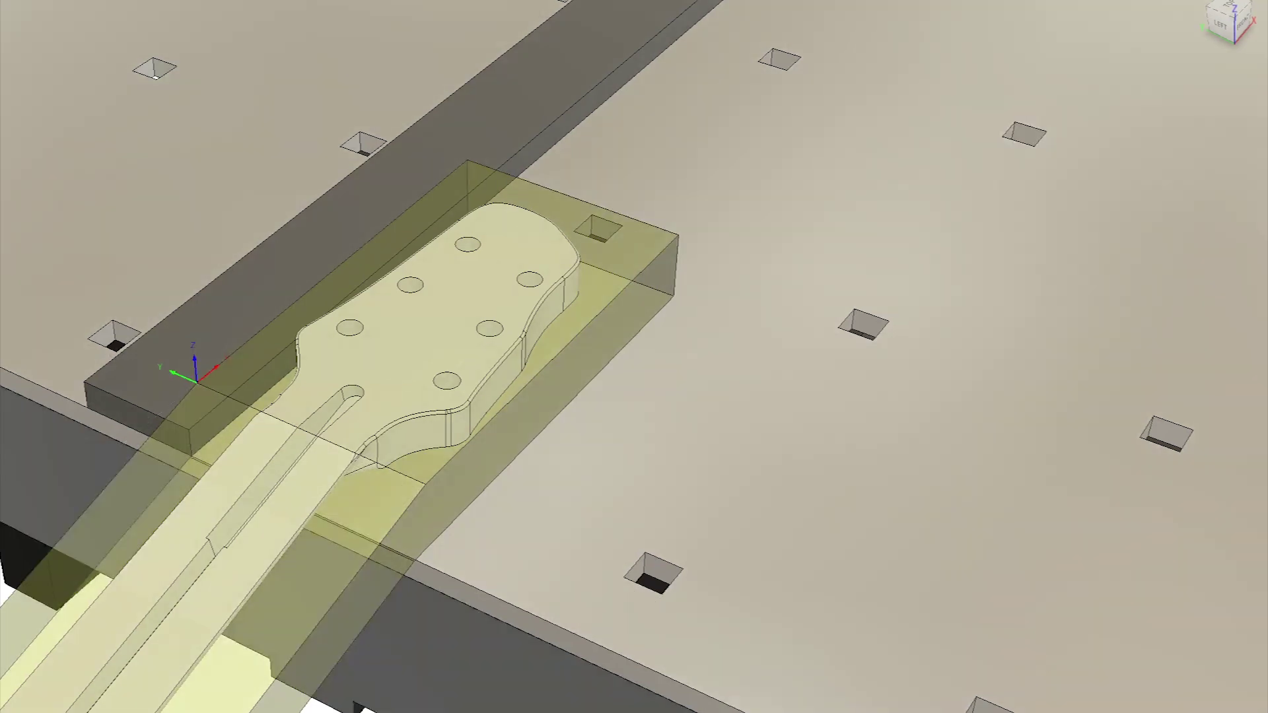
pyautogui.scroll(-2, 86, 501)
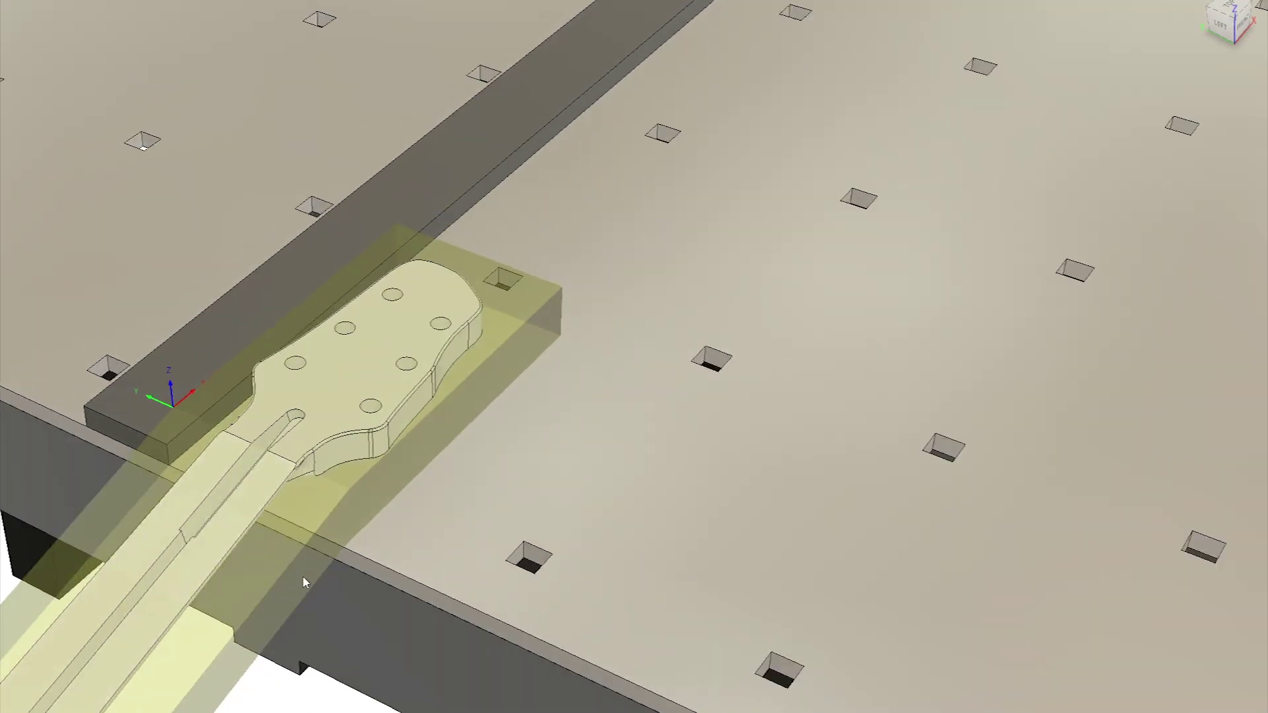
pyautogui.scroll(1, 121, 413)
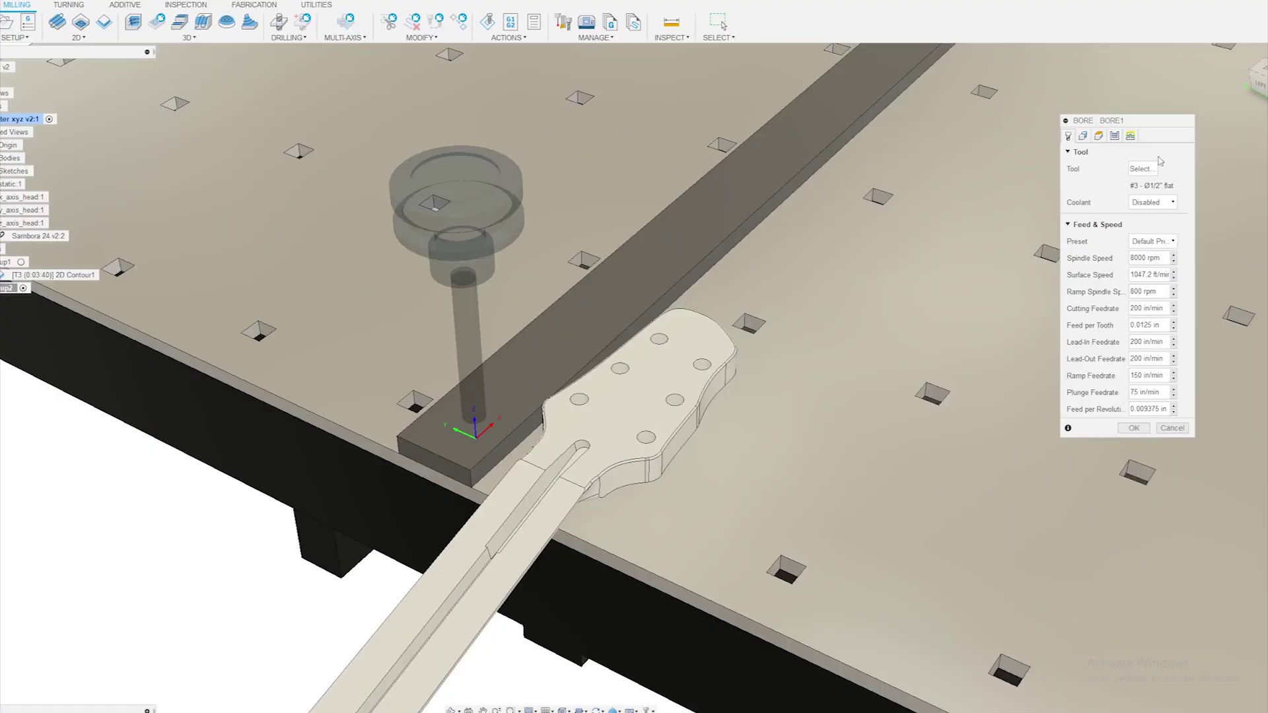
# Assign tool 6, the Ø1/4" flat end mill from toollib, to the Bore operation and select the six headstock tuner holes.
pyautogui.click(1144, 169)
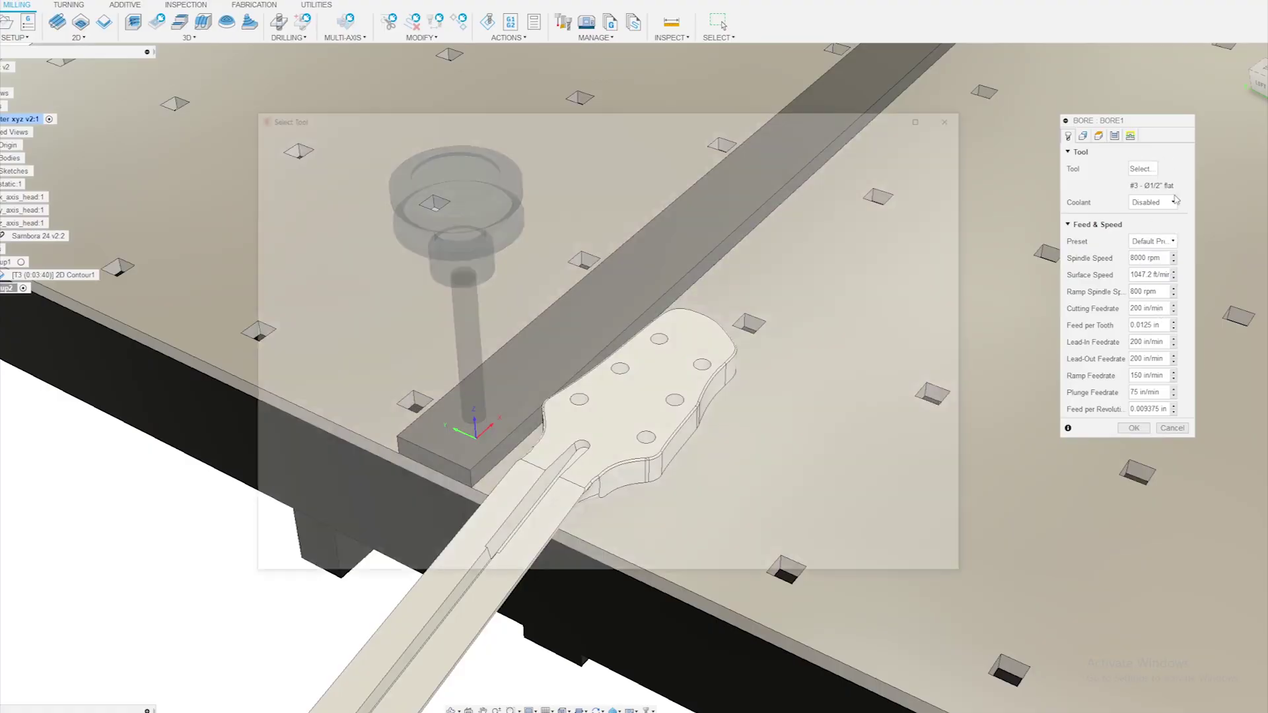
pyautogui.click(283, 235)
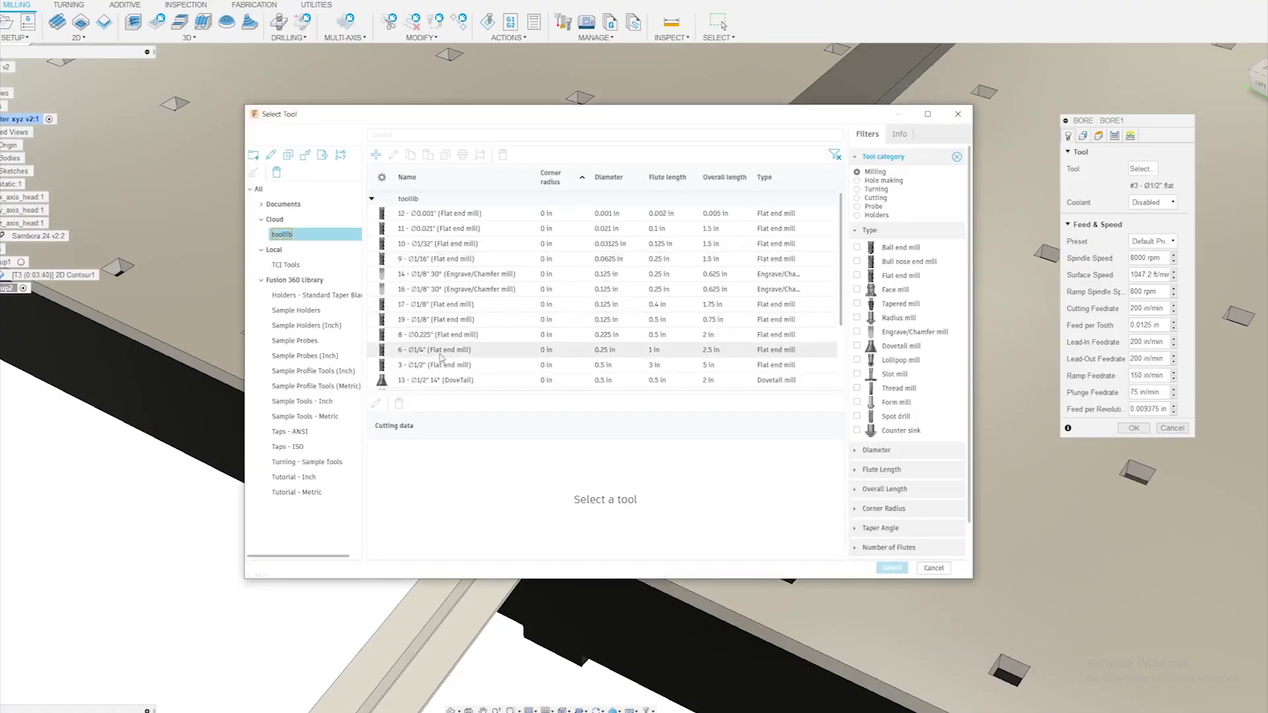
pyautogui.click(599, 354)
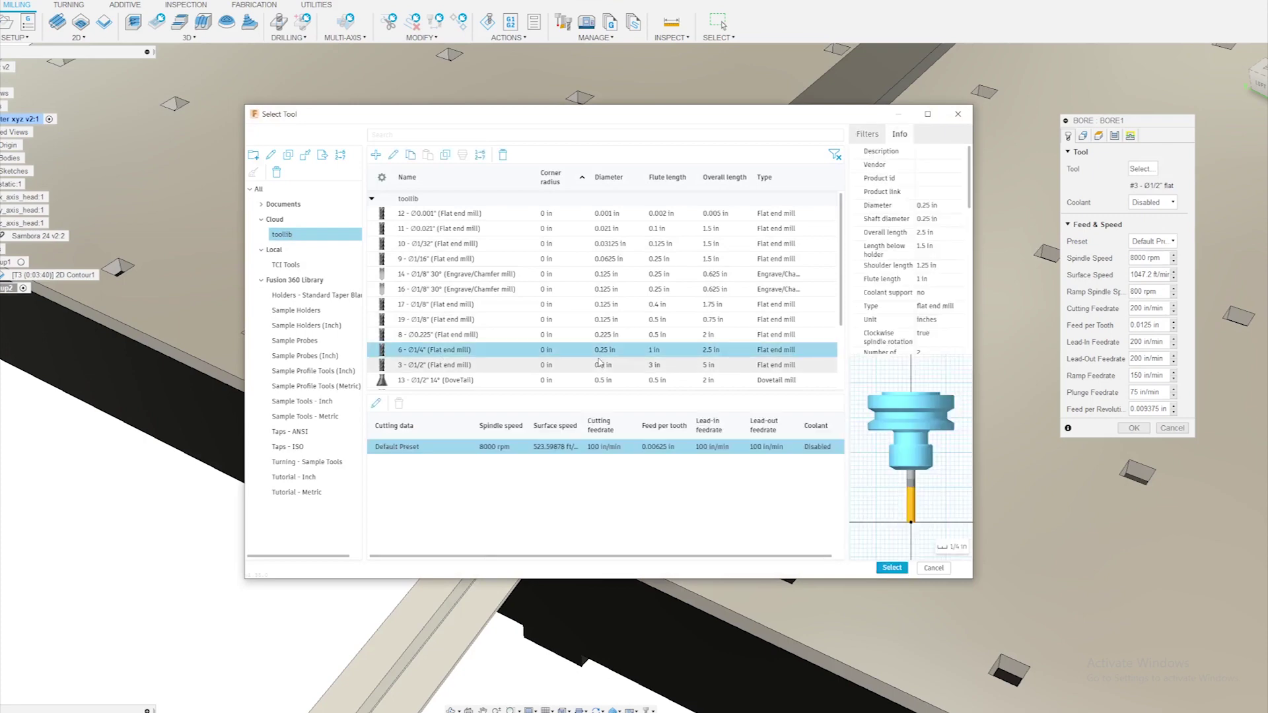
pyautogui.click(891, 569)
pyautogui.click(1083, 136)
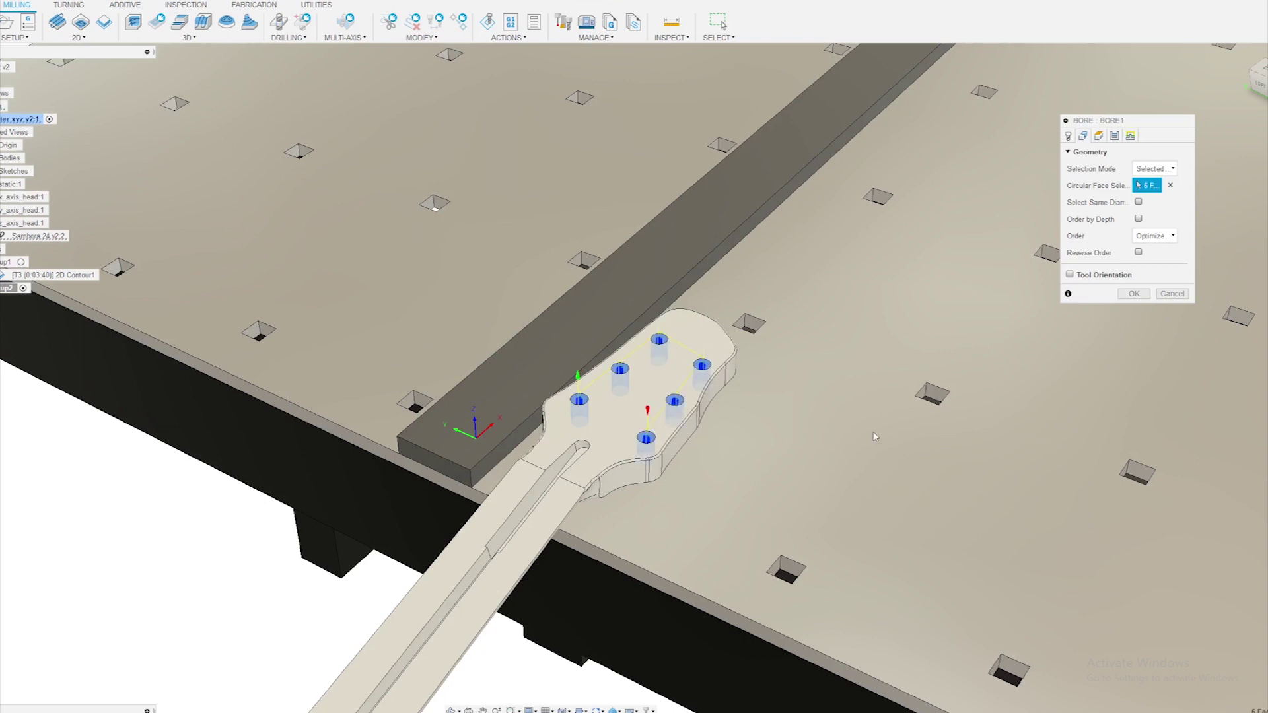
pyautogui.scroll(6, 647, 459)
pyautogui.scroll(-3, 398, 546)
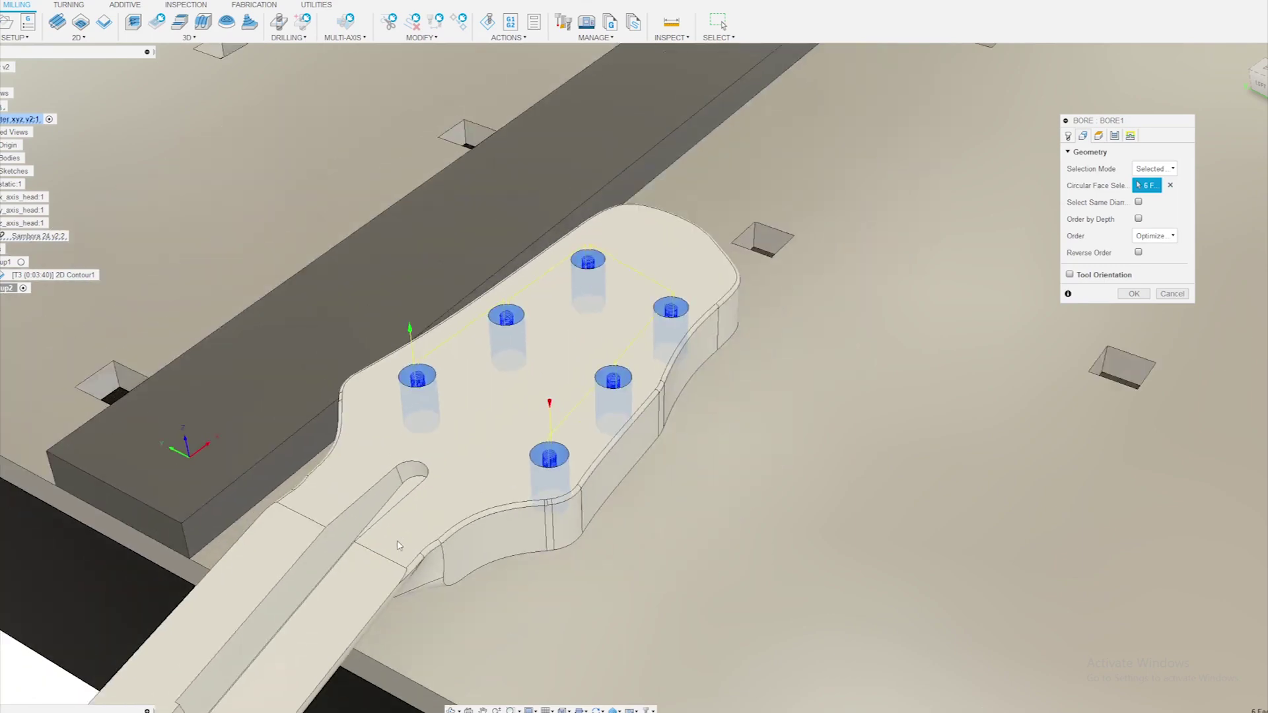
pyautogui.scroll(3, 399, 545)
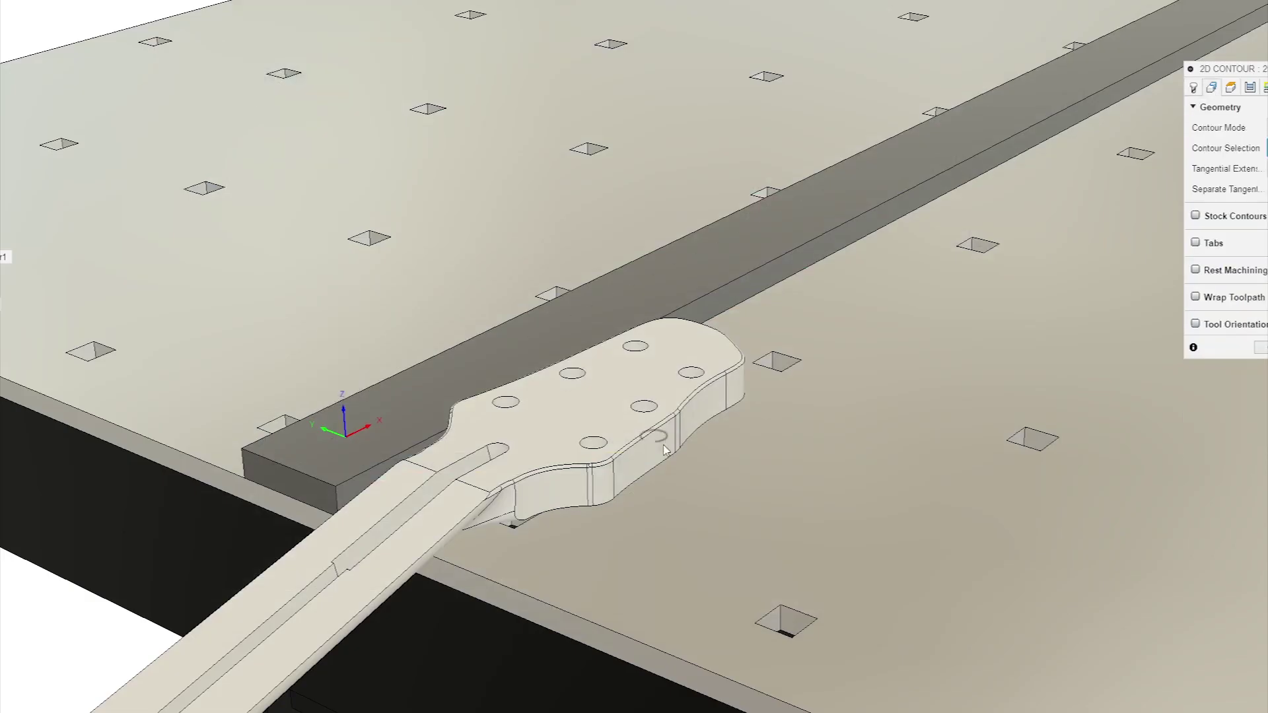
pyautogui.scroll(5, 490, 495)
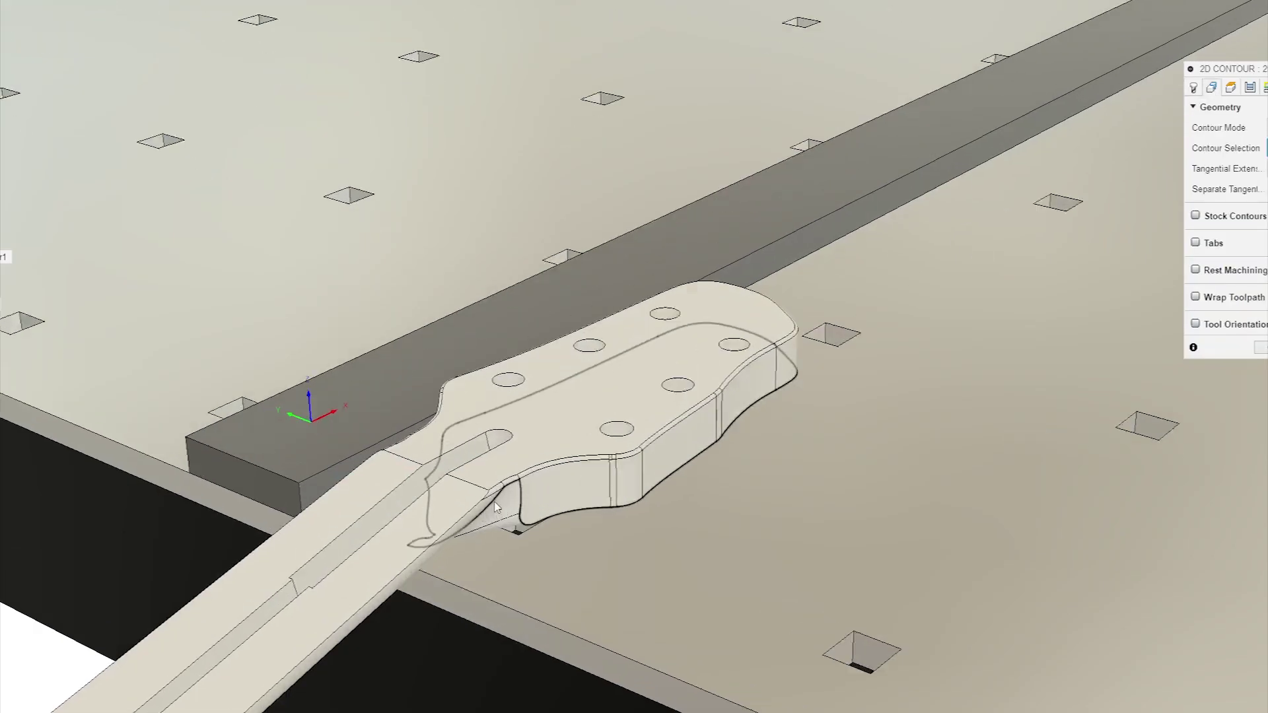
pyautogui.scroll(5, 491, 495)
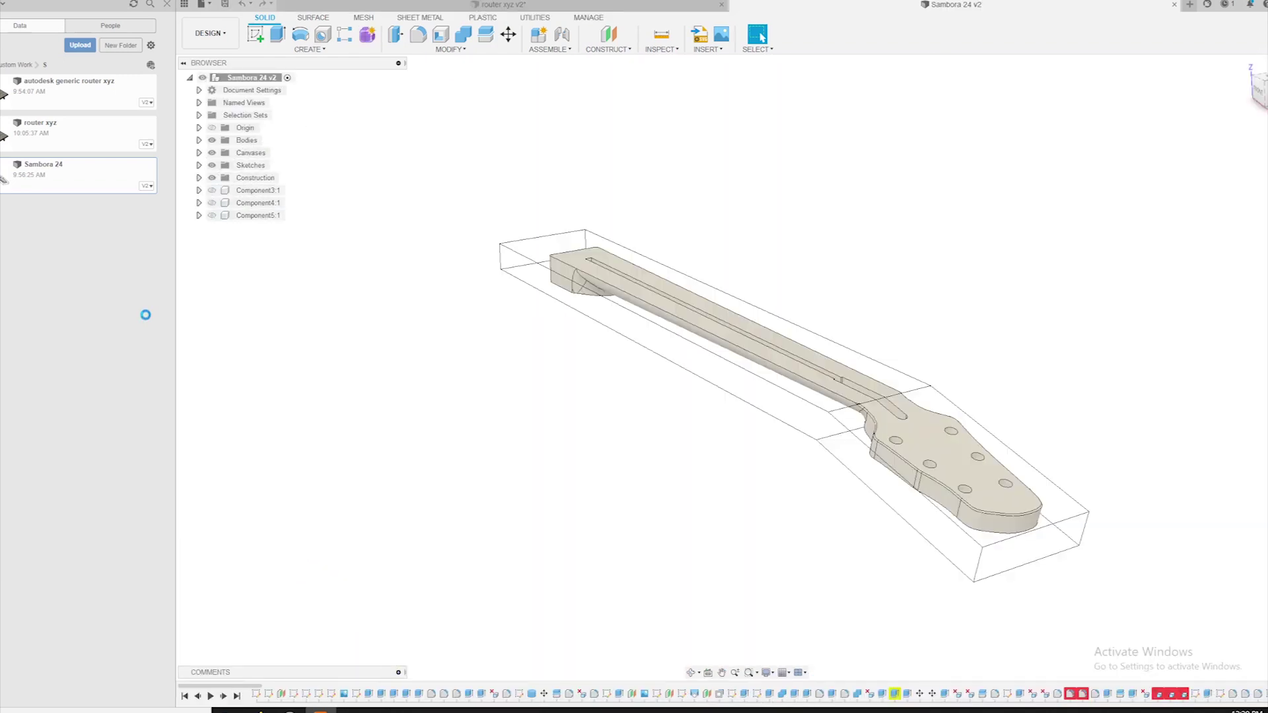
# In the Sambora 24 design, hide the Neck Material body and try to delete the fillet face along the headstock's top edge.
pyautogui.scroll(5, 999, 427)
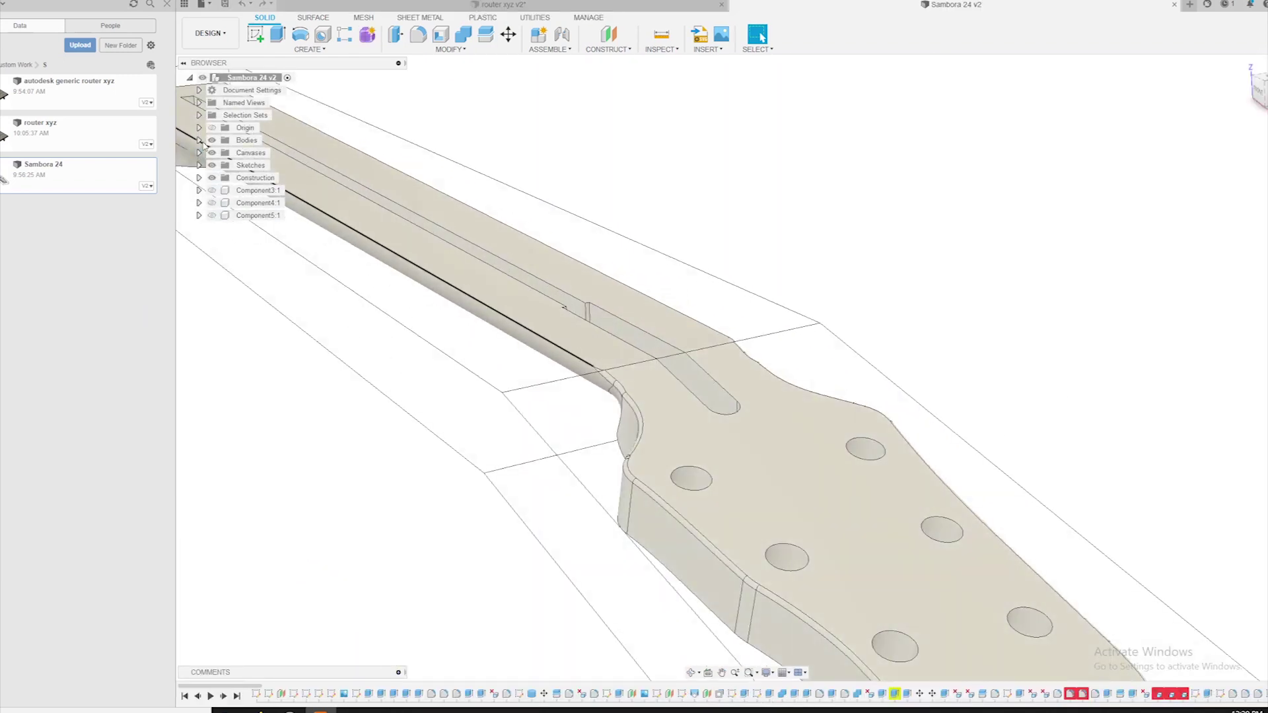
pyautogui.click(198, 140)
pyautogui.click(222, 341)
pyautogui.scroll(3, 648, 515)
pyautogui.click(674, 509)
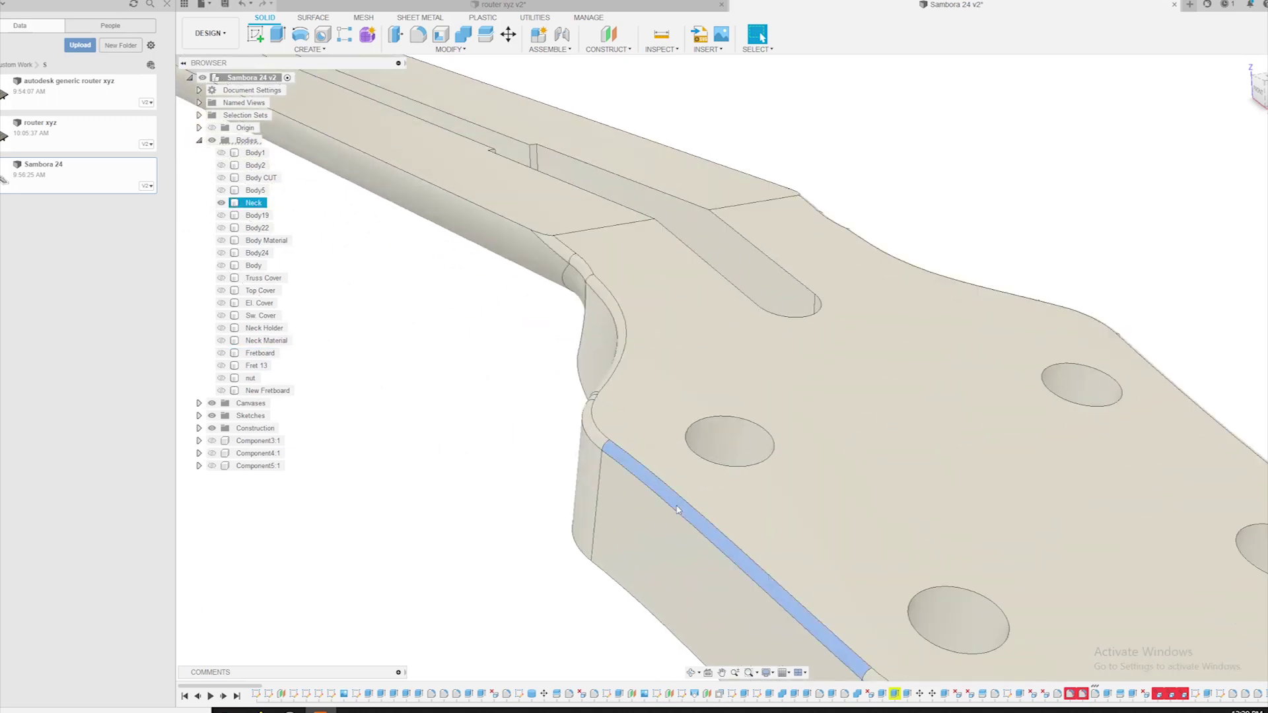
pyautogui.press('Delete')
pyautogui.scroll(-5, 592, 466)
pyautogui.scroll(-1, 586, 439)
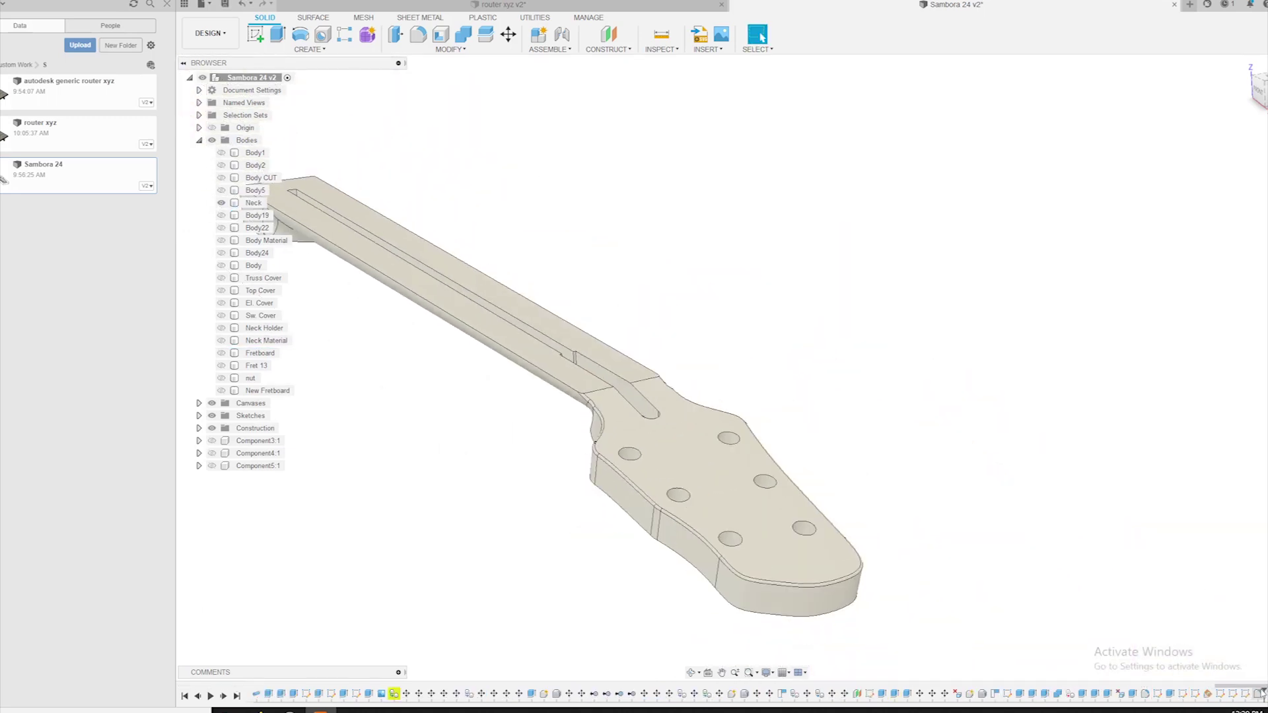
# Roll the design history back through the timeline to the fillet feature on the headstock's top edge.
pyautogui.moveTo(262, 692); pyautogui.dragTo(262, 694)
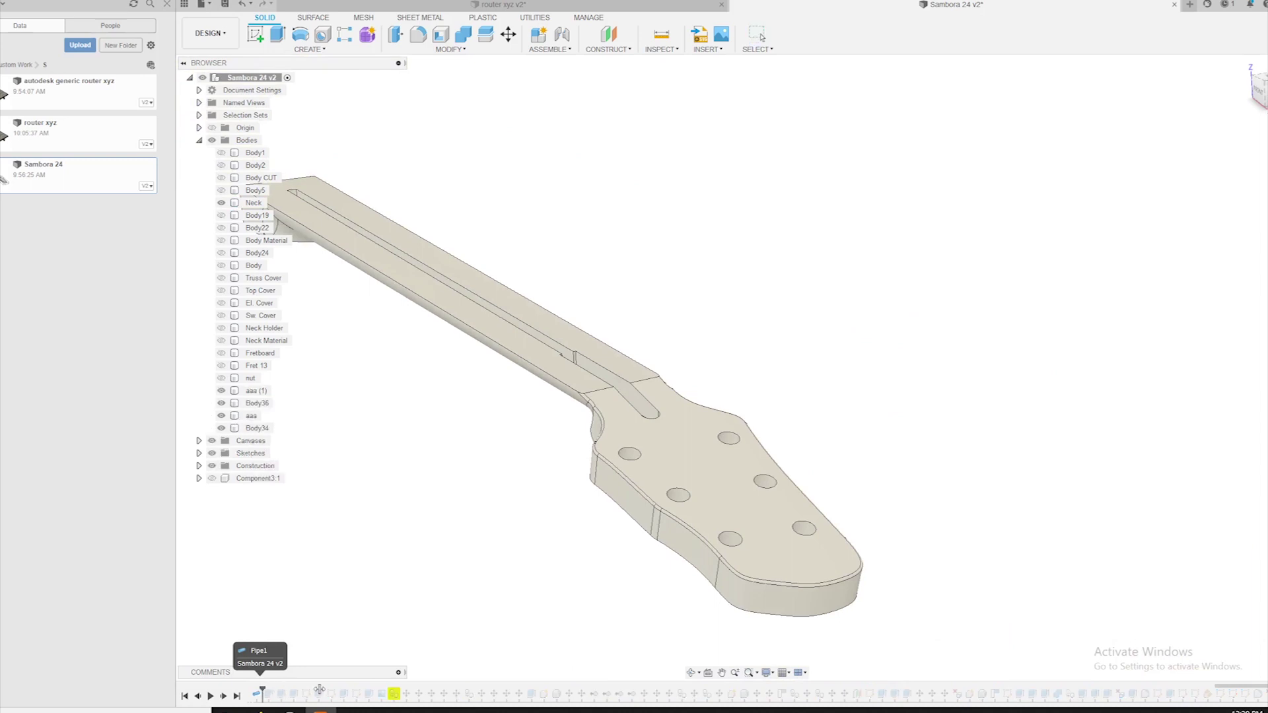
pyautogui.scroll(-5, 926, 584)
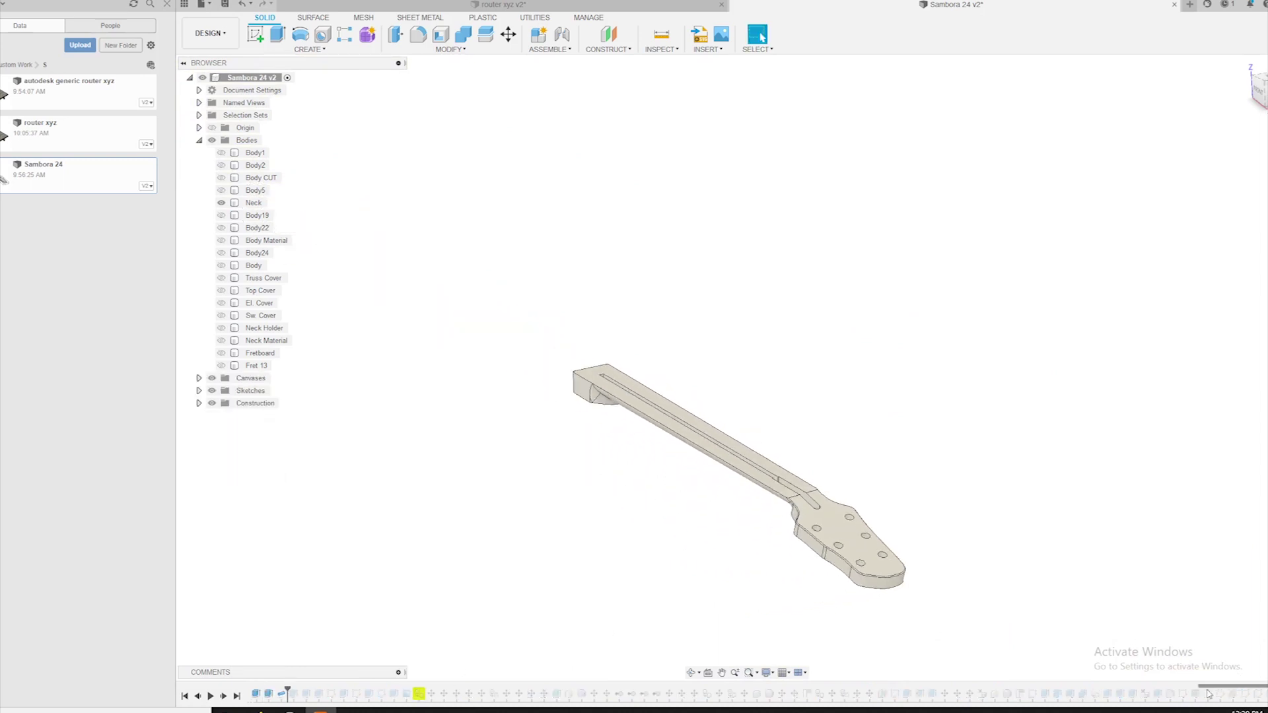
pyautogui.moveTo(1208, 693); pyautogui.dragTo(760, 674)
pyautogui.moveTo(912, 690); pyautogui.dragTo(334, 690)
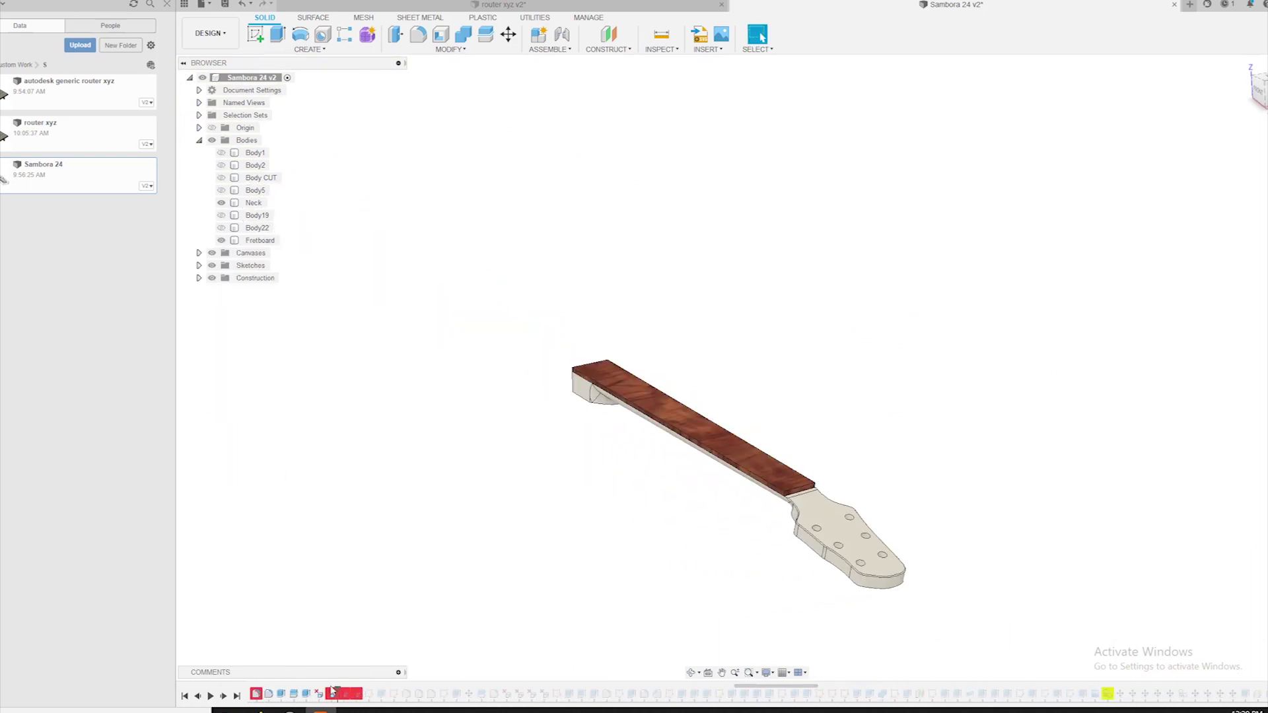
pyautogui.scroll(-1, 724, 607)
pyautogui.moveTo(761, 687); pyautogui.dragTo(482, 692)
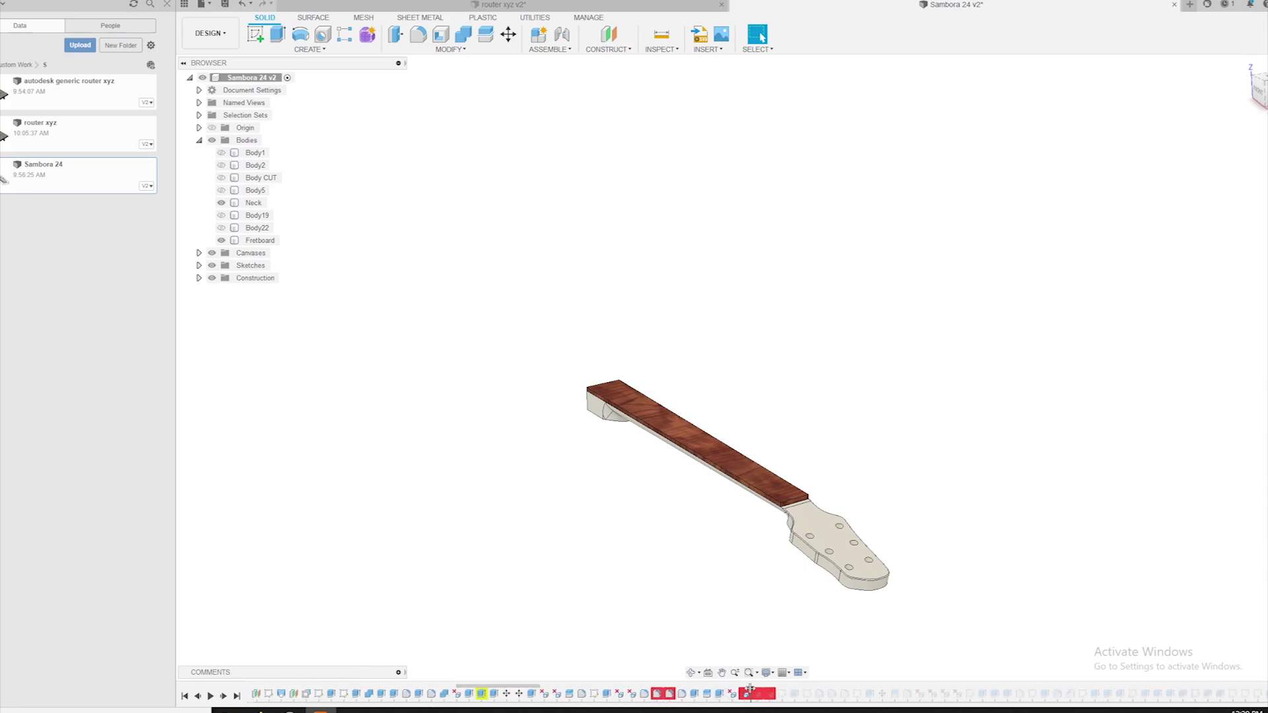
pyautogui.moveTo(396, 696)
pyautogui.mouseDown()
pyautogui.moveTo(649, 694)
pyautogui.moveTo(639, 694)
pyautogui.mouseUp()
pyautogui.scroll(2, 813, 597)
pyautogui.scroll(1, 813, 597)
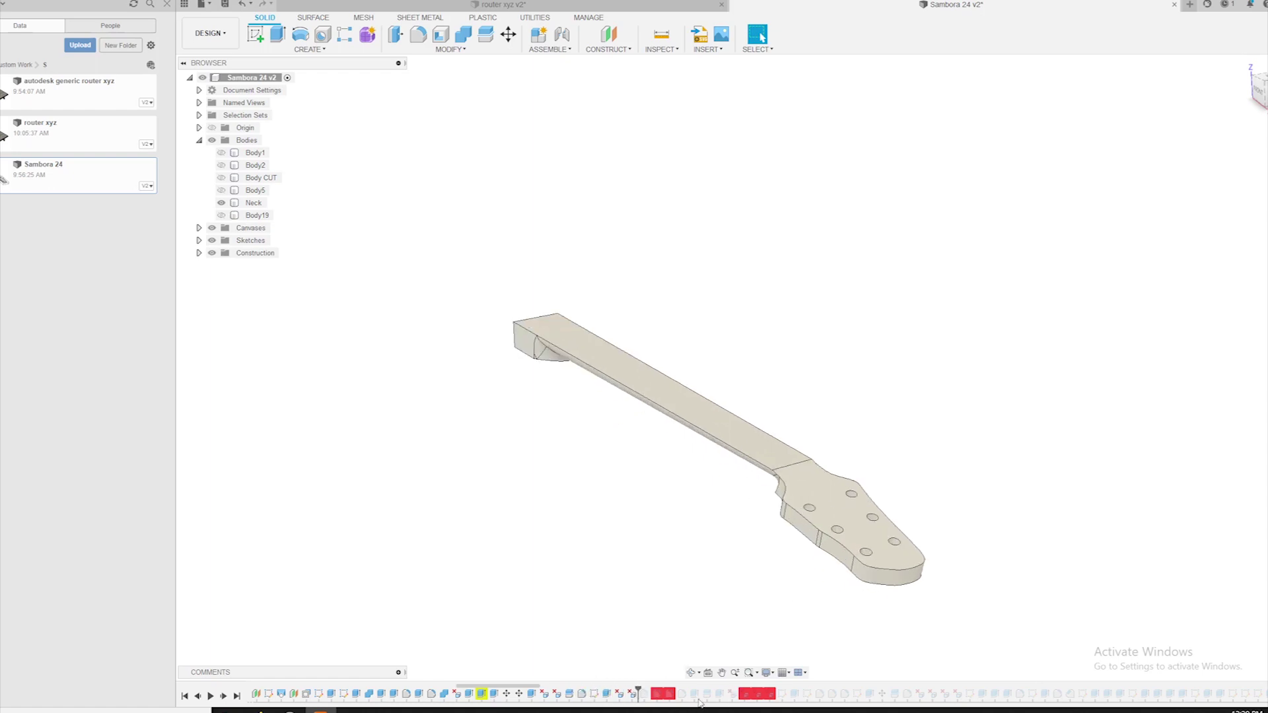
pyautogui.scroll(4, 699, 701)
pyautogui.moveTo(789, 689); pyautogui.dragTo(834, 688)
# Delete the headstock edge fillet feature from the design history.
pyautogui.rightClick(833, 694)
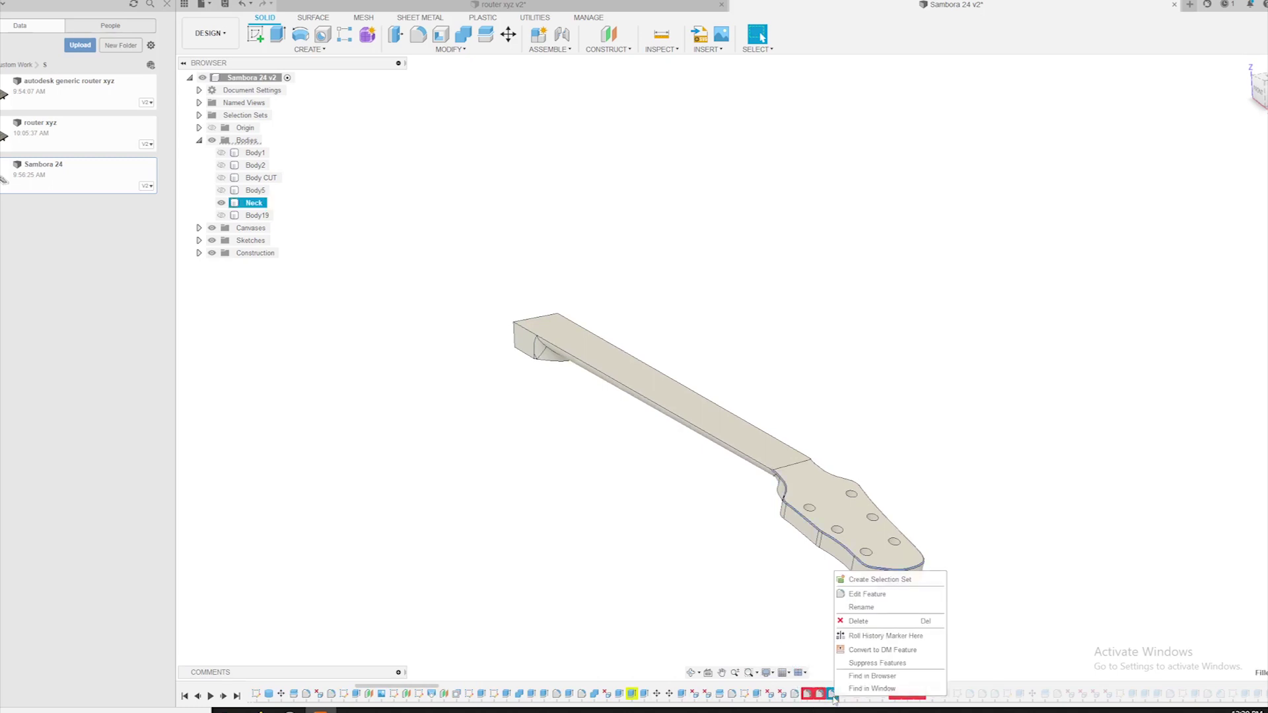
pyautogui.click(863, 626)
pyautogui.click(590, 373)
pyautogui.scroll(4, 787, 592)
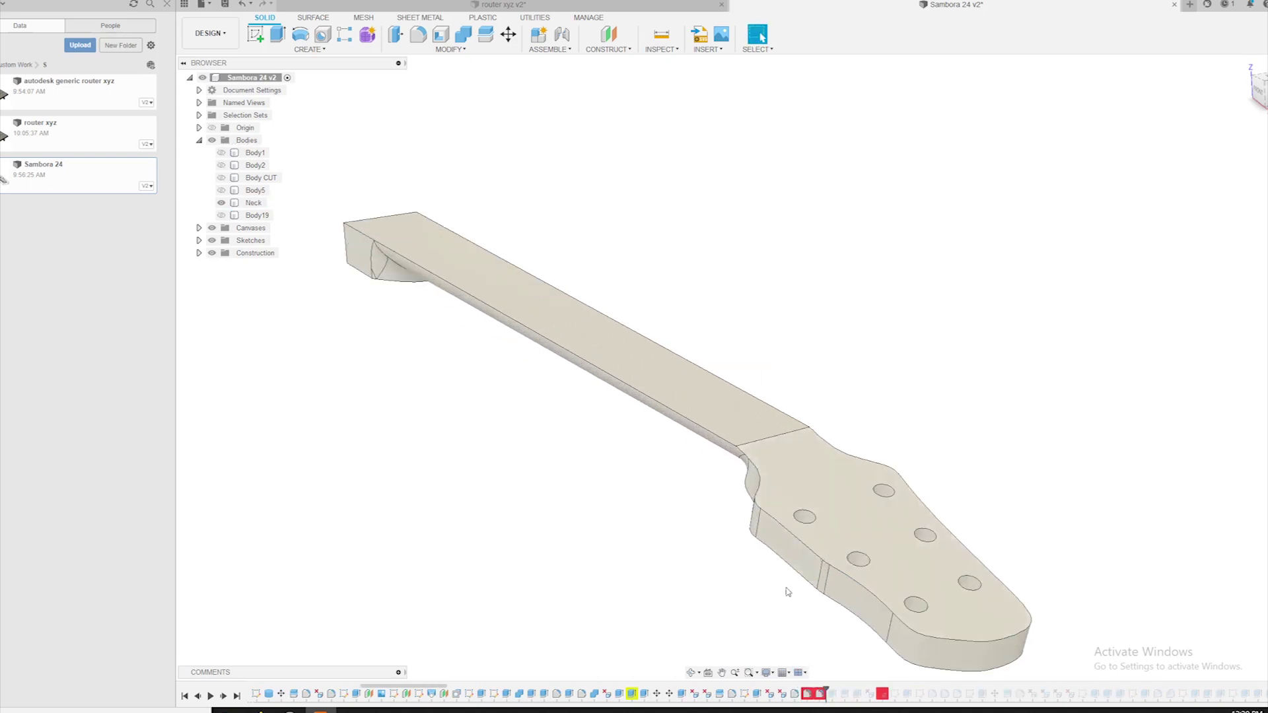
pyautogui.scroll(-2, 932, 614)
# Roll the design history forward to the end of the timeline and save the Sambora 24 design as a new version.
pyautogui.click(226, 4)
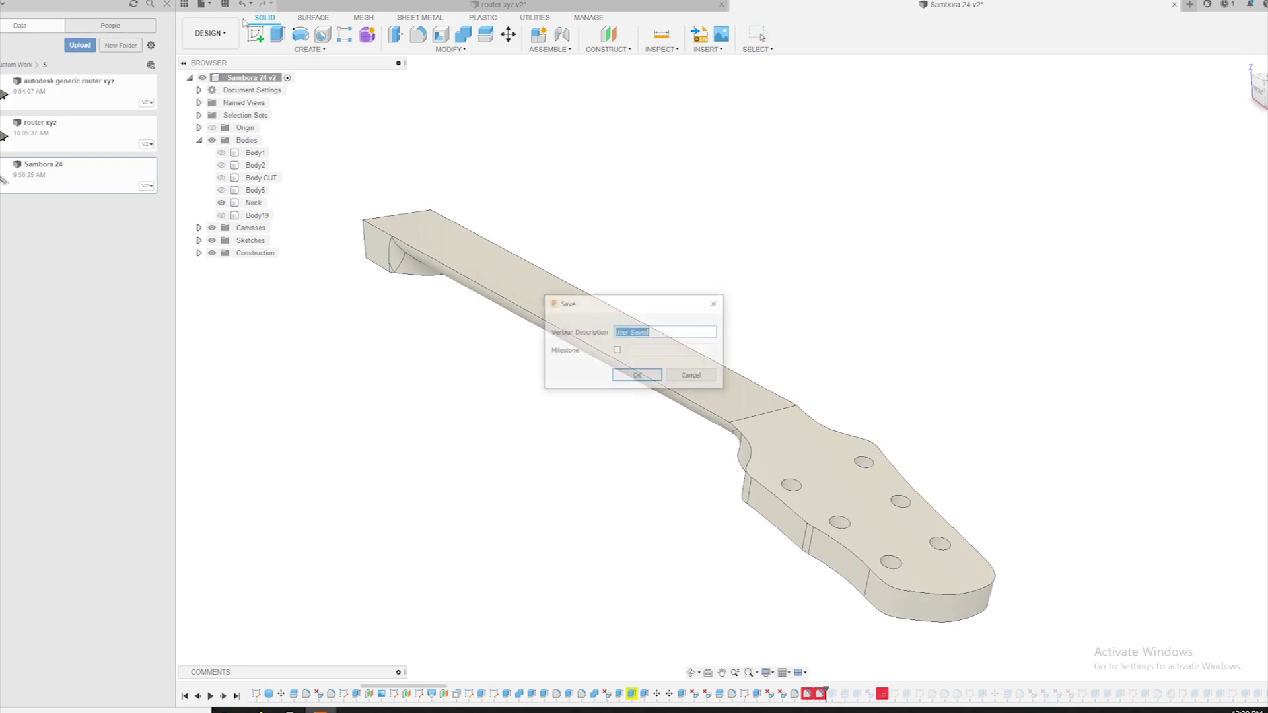
pyautogui.click(698, 375)
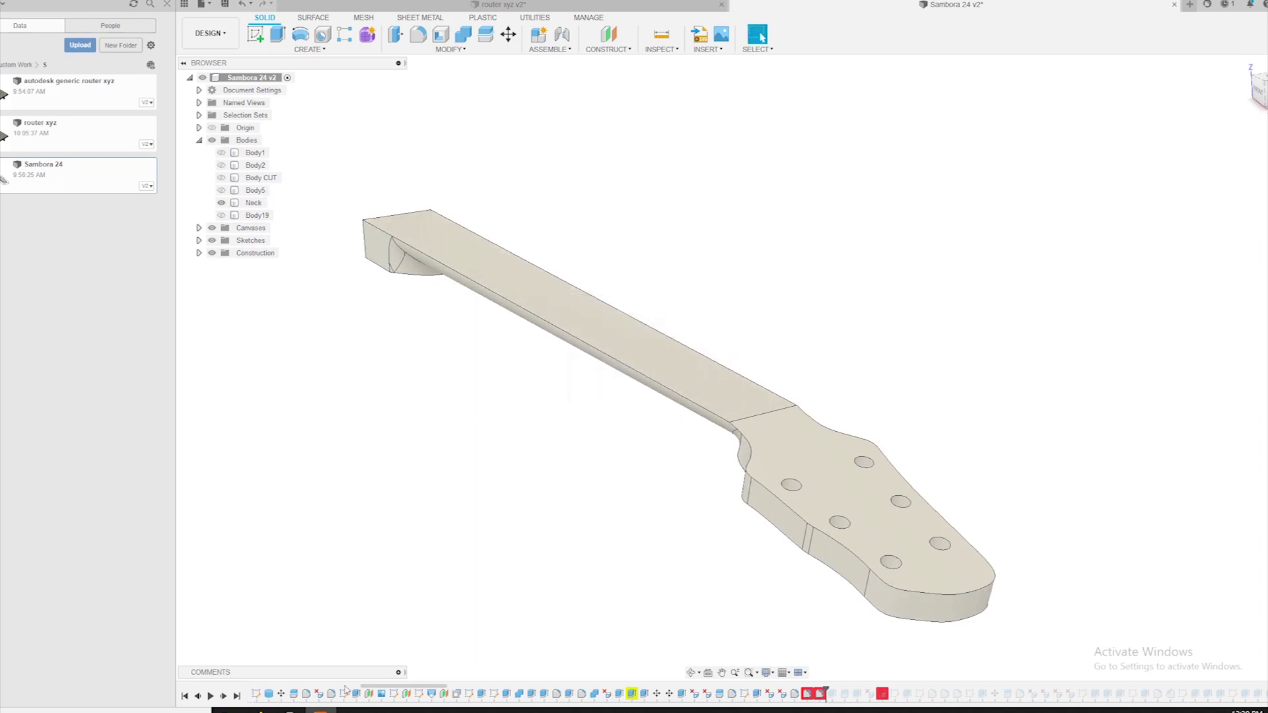
pyautogui.click(237, 696)
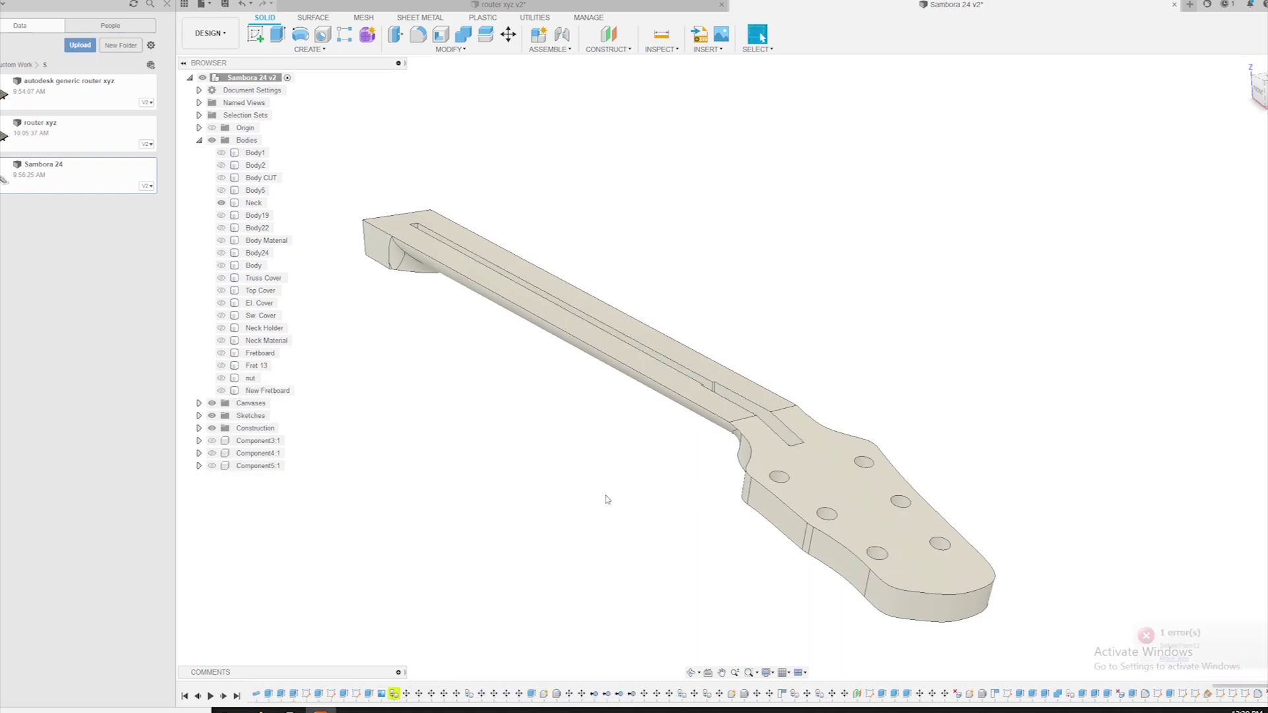
pyautogui.click(225, 5)
pyautogui.click(642, 375)
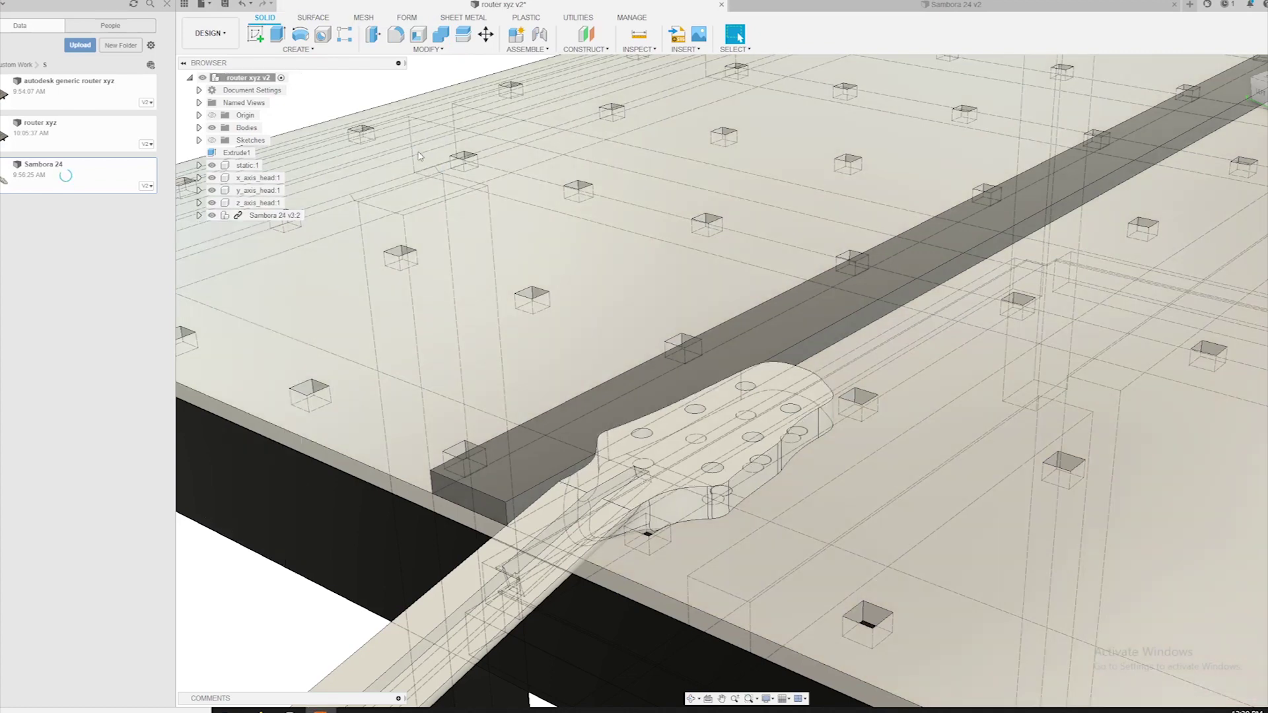
# Open the Manufacture workspace for the router xyz design and start a 2D Contour operation with tool 3, the Ø1/2" flat end mill.
pyautogui.scroll(2, 684, 449)
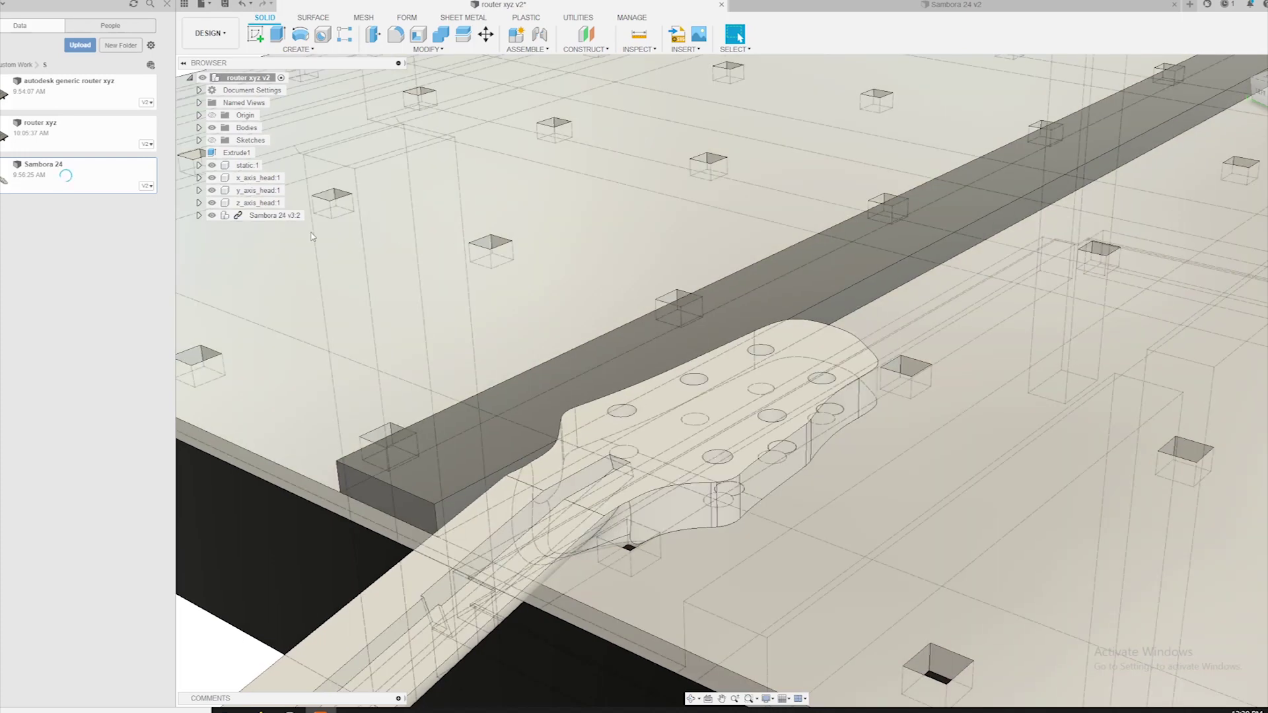
pyautogui.click(209, 33)
pyautogui.click(211, 164)
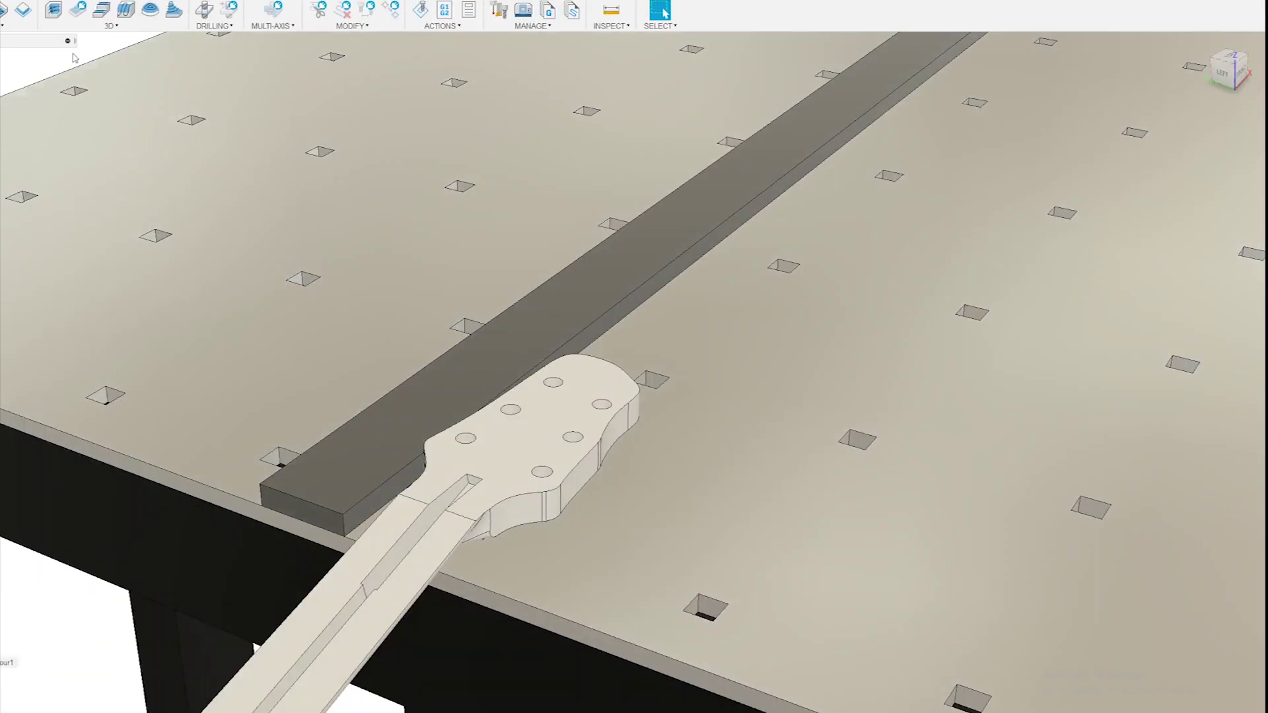
pyautogui.click(132, 49)
pyautogui.click(151, 101)
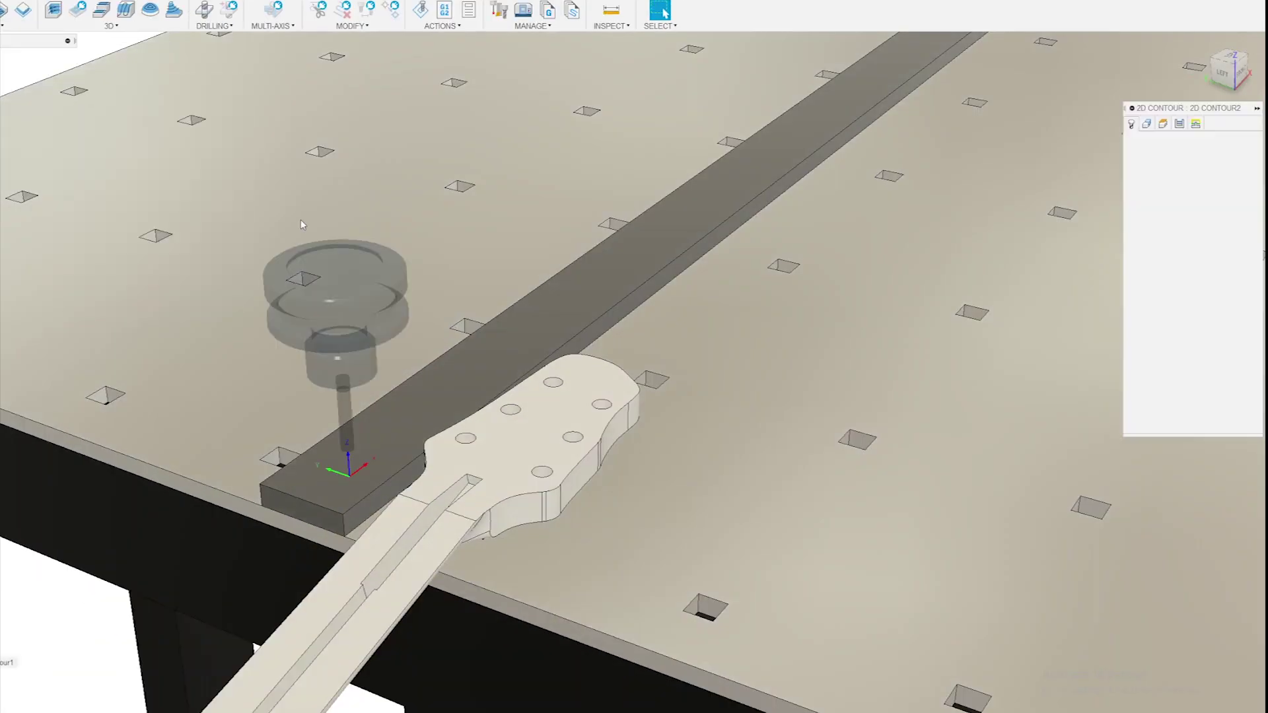
pyautogui.click(1208, 159)
pyautogui.doubleClick(395, 210)
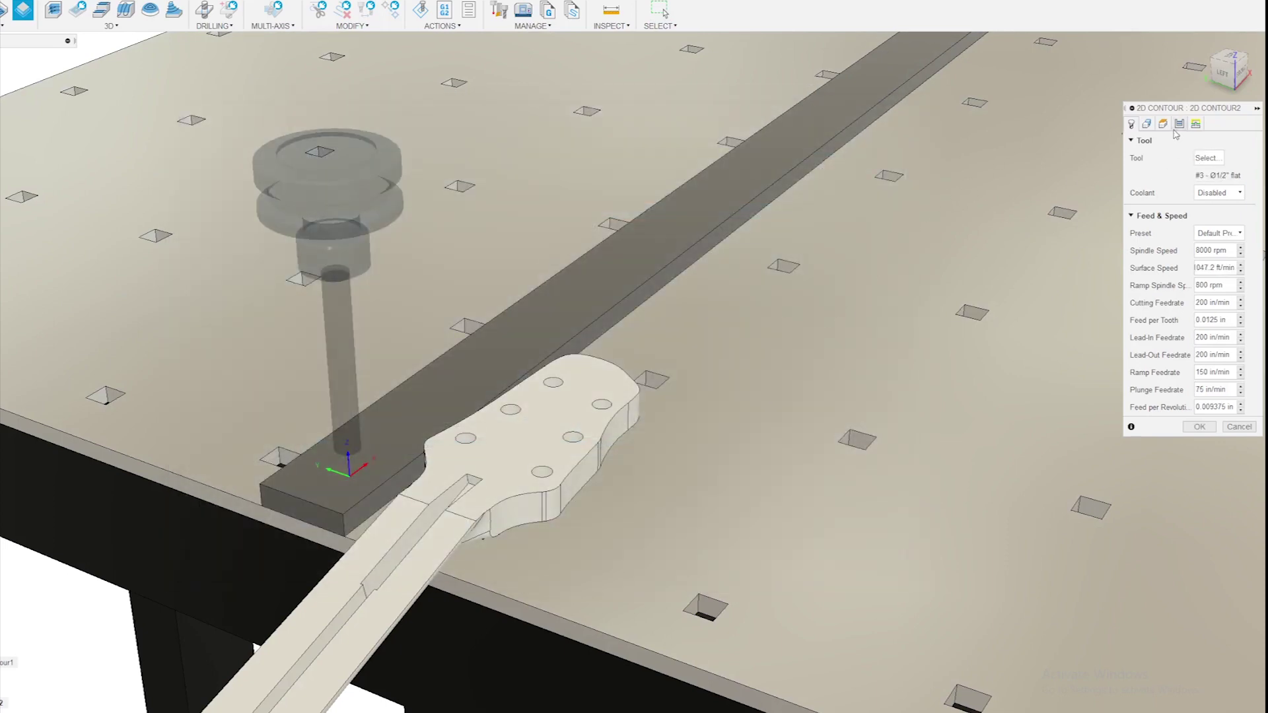
# Select the headstock's upper outline edges on the side away from the fence and around the tip as contours.
pyautogui.click(1147, 124)
pyautogui.scroll(3, 521, 508)
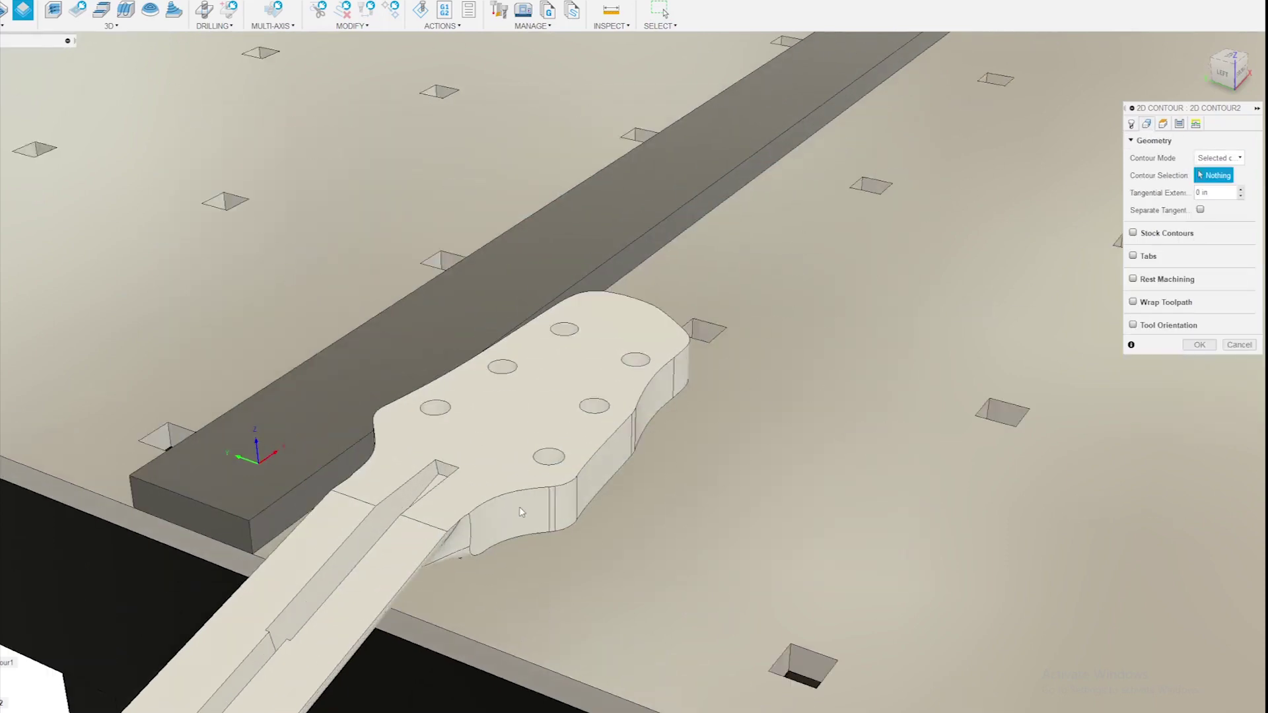
pyautogui.scroll(1, 521, 509)
pyautogui.scroll(3, 542, 487)
pyautogui.click(542, 480)
pyautogui.click(568, 478)
pyautogui.click(605, 468)
pyautogui.click(720, 339)
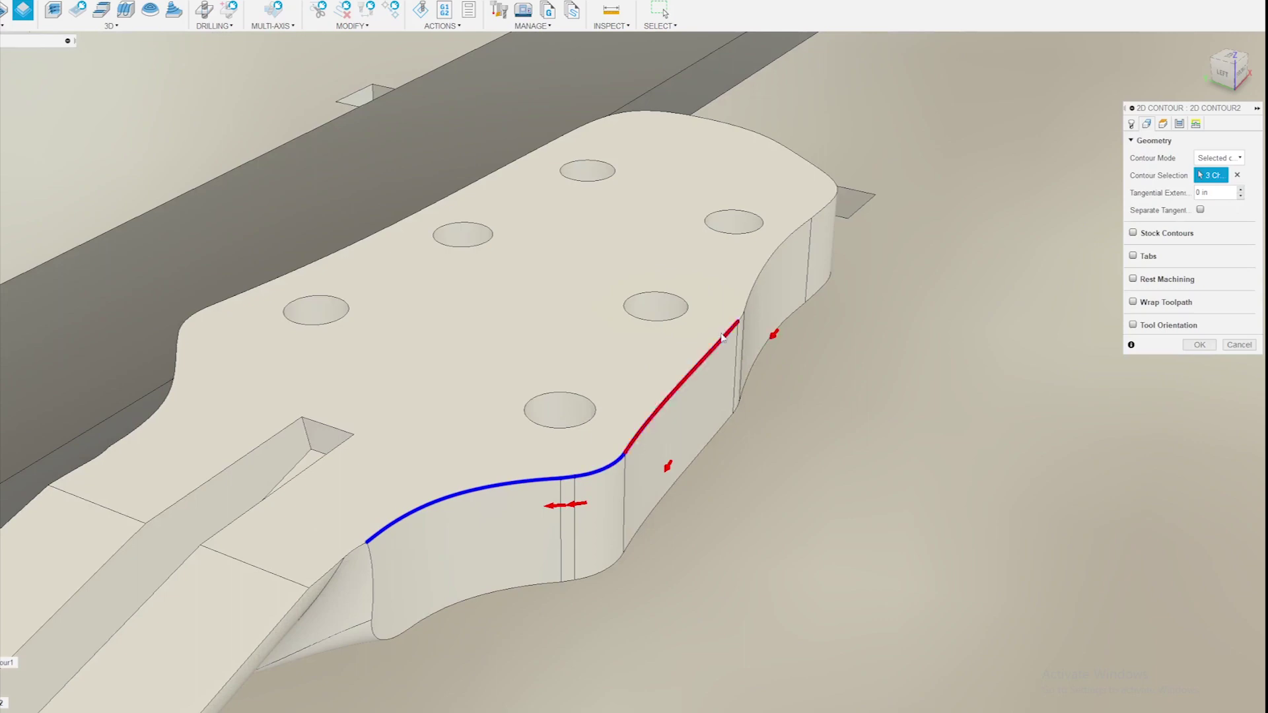
pyautogui.click(722, 336)
pyautogui.scroll(4, 722, 337)
pyautogui.click(854, 129)
pyautogui.scroll(-5, 854, 133)
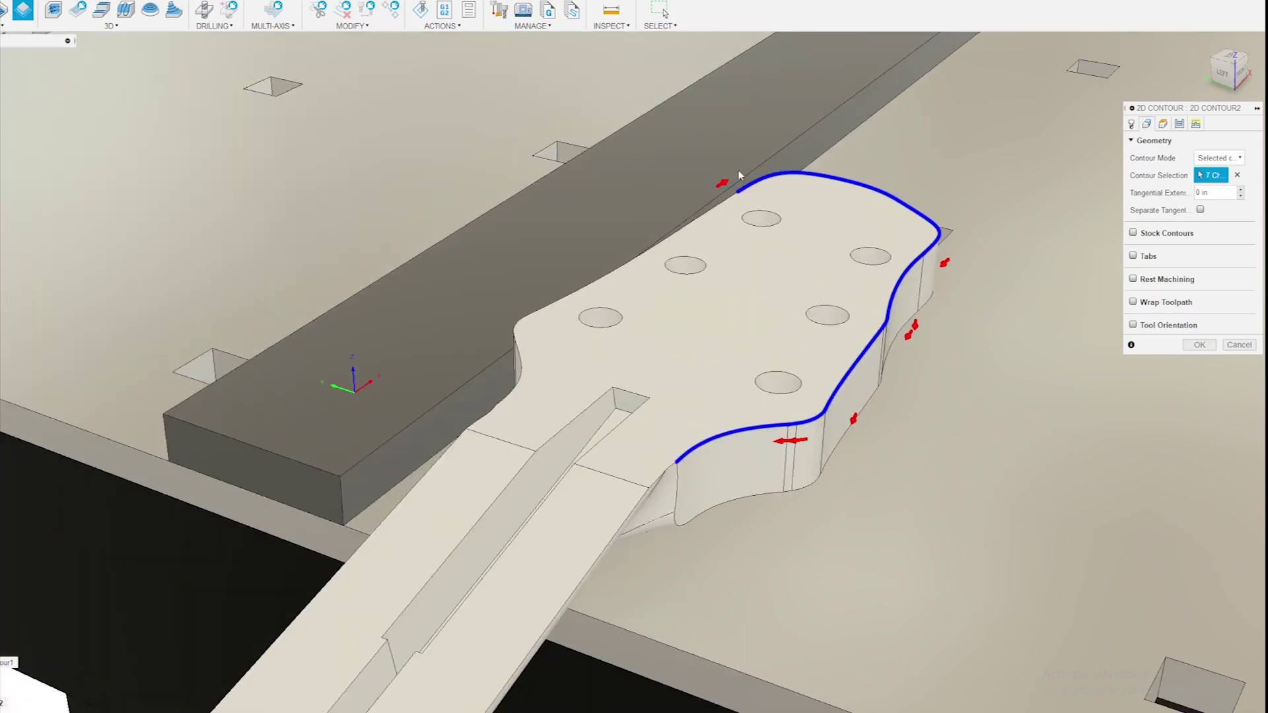
# Add the upper outline edges along the fence side and the short edges reaching the neck joint to the contour selection.
pyautogui.scroll(3, 739, 171)
pyautogui.click(716, 220)
pyautogui.scroll(1, 316, 452)
pyautogui.click(309, 454)
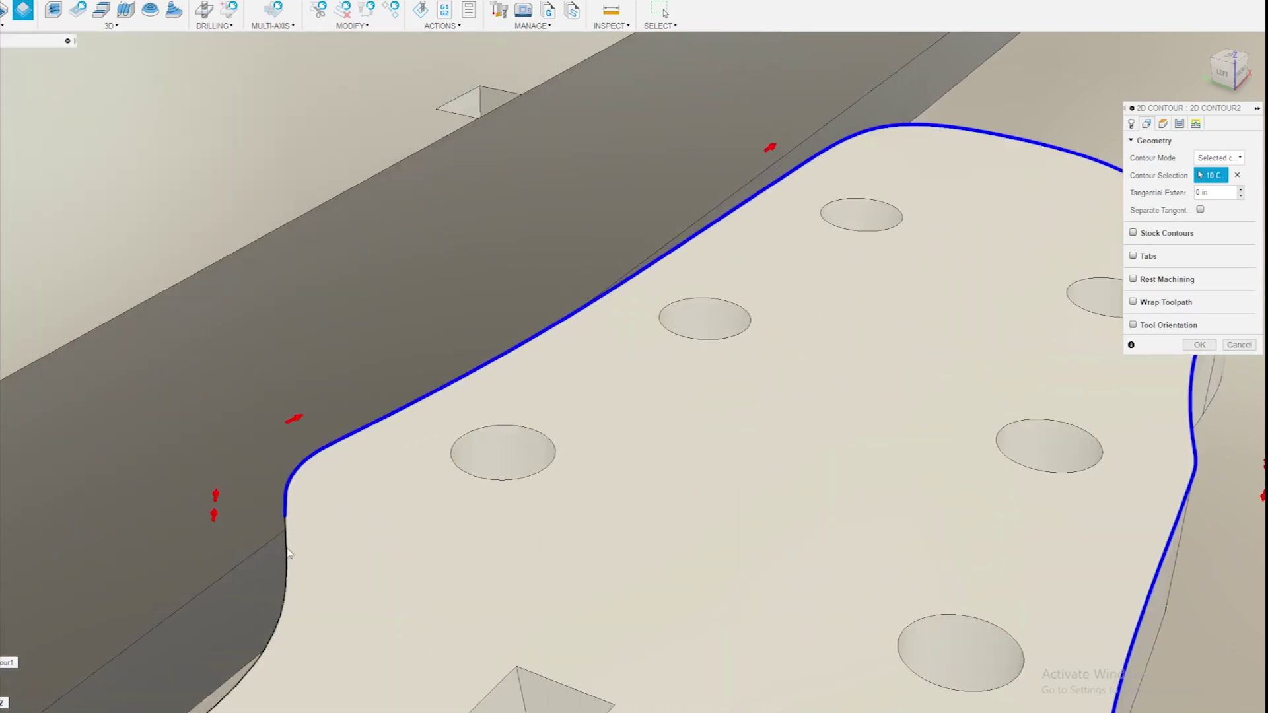
pyautogui.click(287, 550)
pyautogui.scroll(-4, 288, 551)
pyautogui.scroll(4, 496, 470)
pyautogui.click(447, 519)
pyautogui.scroll(-5, 447, 518)
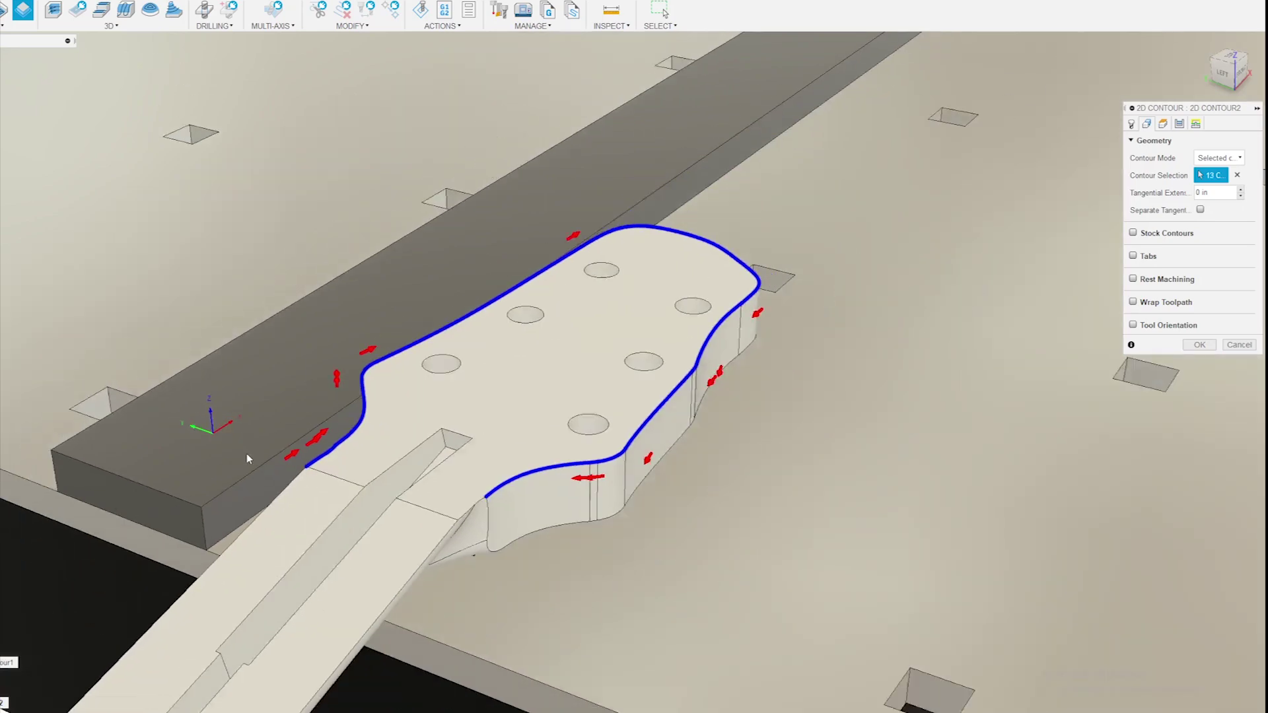
pyautogui.scroll(5, 465, 455)
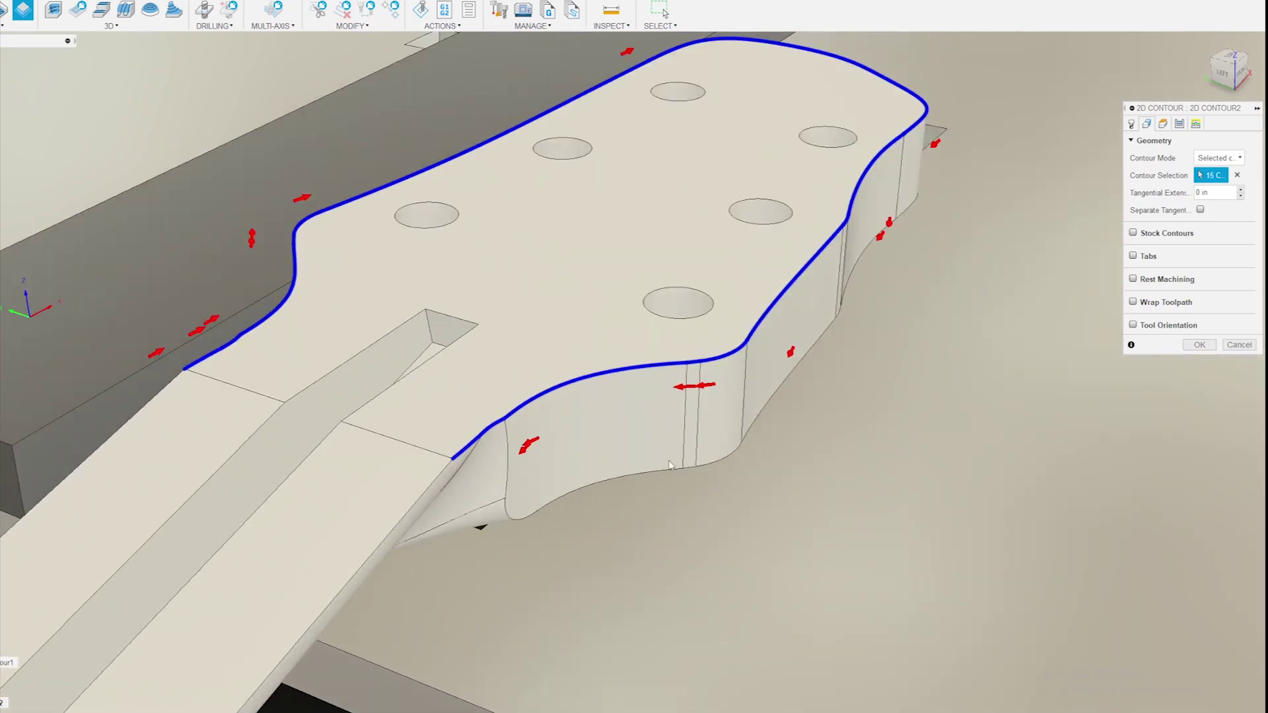
# Enable Multiple Depths with a .125 in maximum roughing stepdown and Stock to Leave with .03 in radial and 0 in axial.
pyautogui.click(1180, 125)
pyautogui.click(1201, 245)
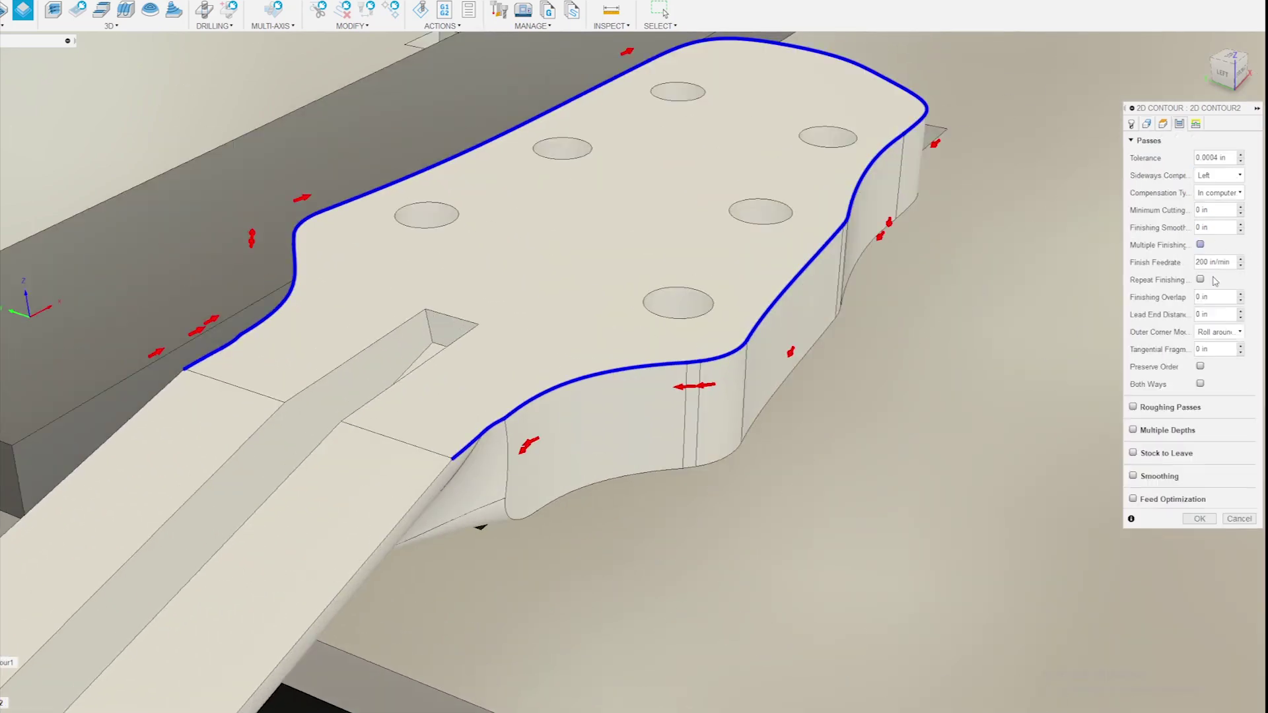
pyautogui.click(1134, 431)
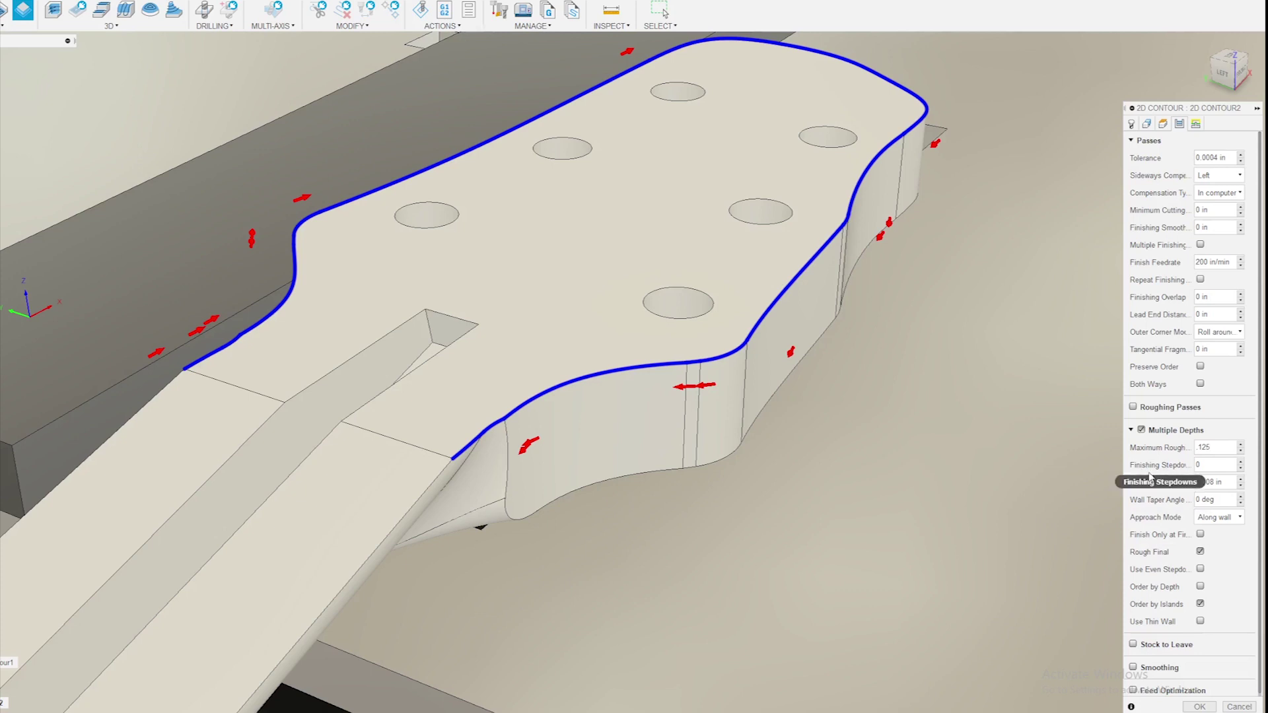
pyautogui.scroll(-1, 1146, 628)
pyautogui.click(1133, 641)
pyautogui.write('.03')
pyautogui.moveTo(1227, 659); pyautogui.dragTo(1174, 643)
pyautogui.scroll(-1, 1194, 625)
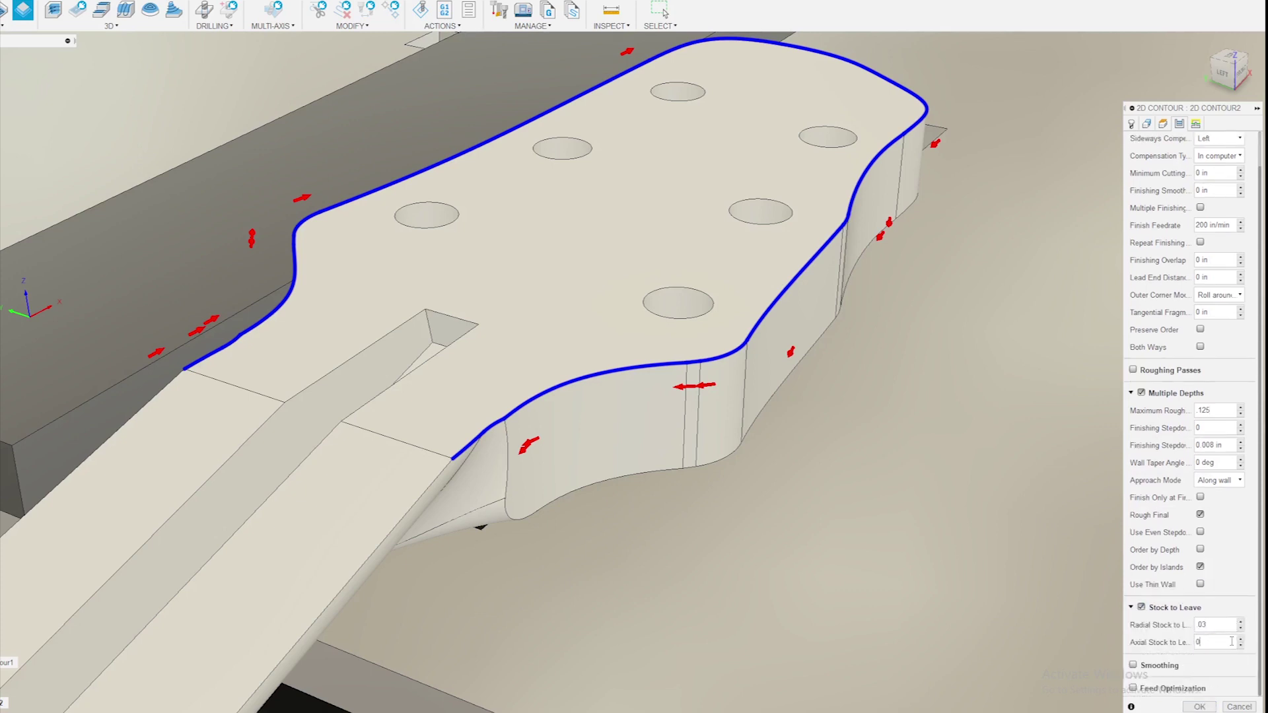
# Set the bottom height from a selection, reference the lower edge of the stock box, and generate the 2D Contour toolpath.
pyautogui.click(1197, 125)
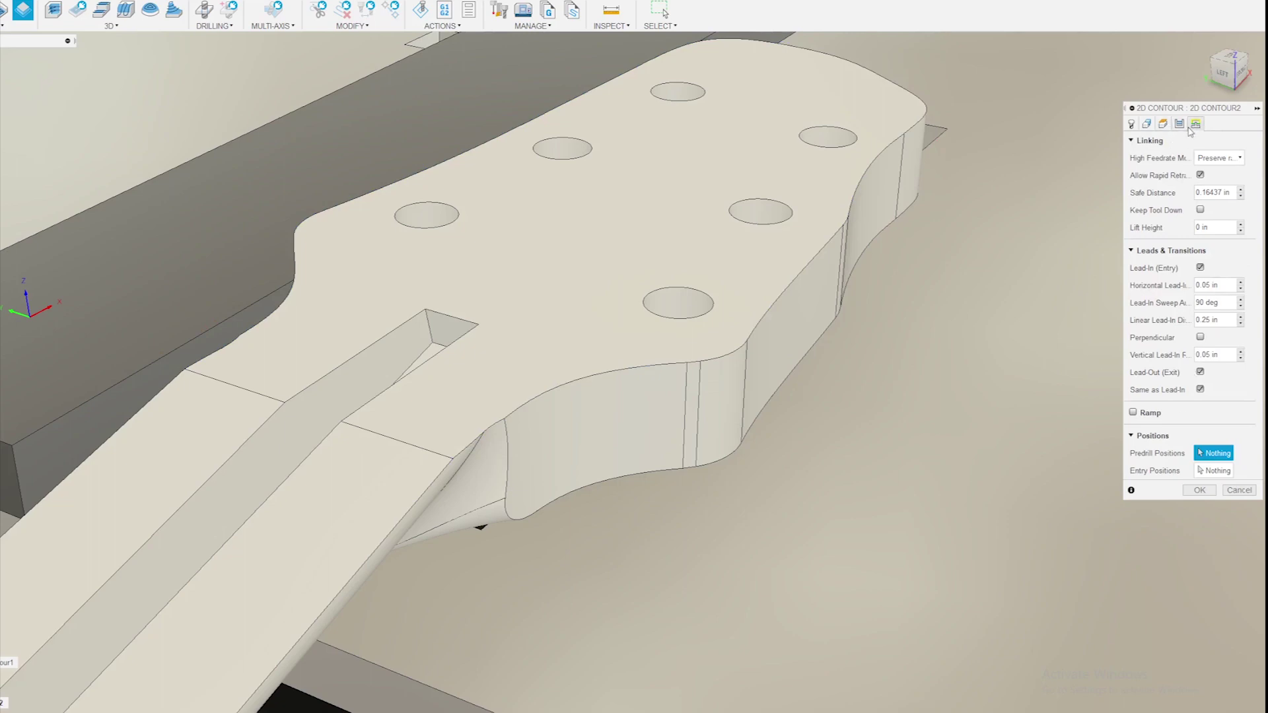
pyautogui.click(1163, 124)
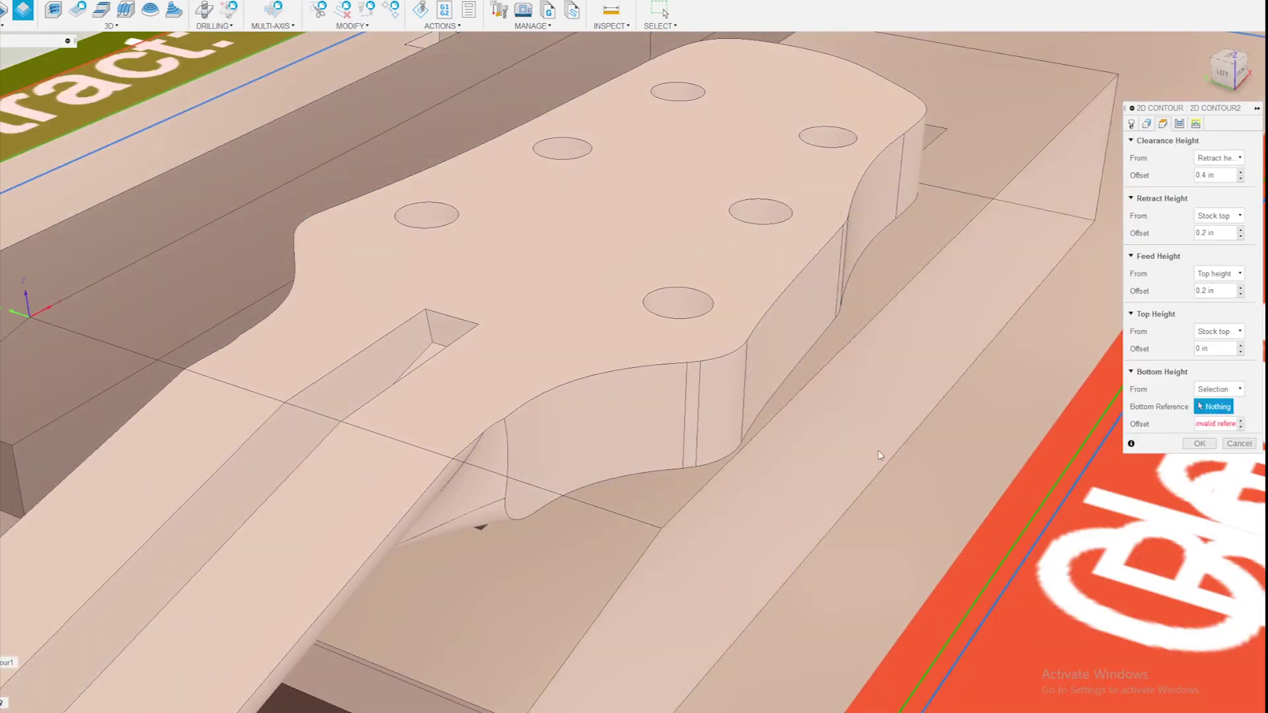
pyautogui.click(826, 543)
pyautogui.scroll(-2, 793, 421)
pyautogui.moveTo(1062, 385); pyautogui.dragTo(1049, 375, button='middle')
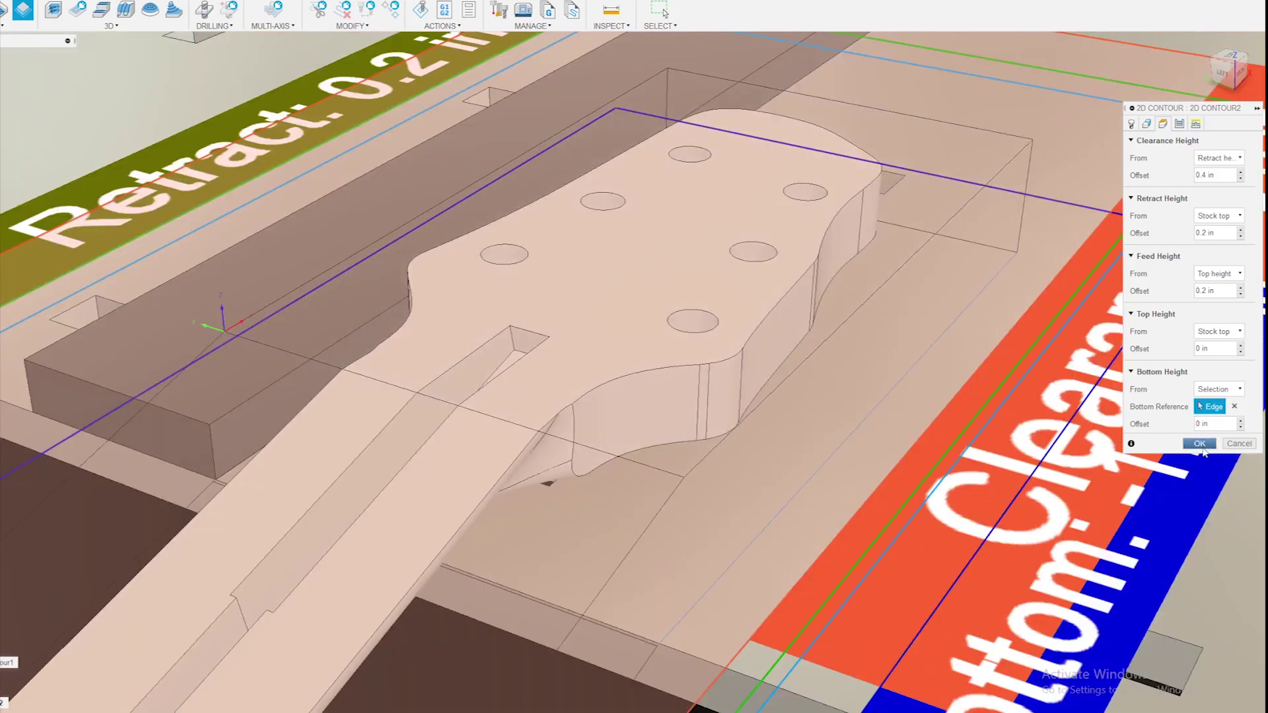
pyautogui.click(1201, 444)
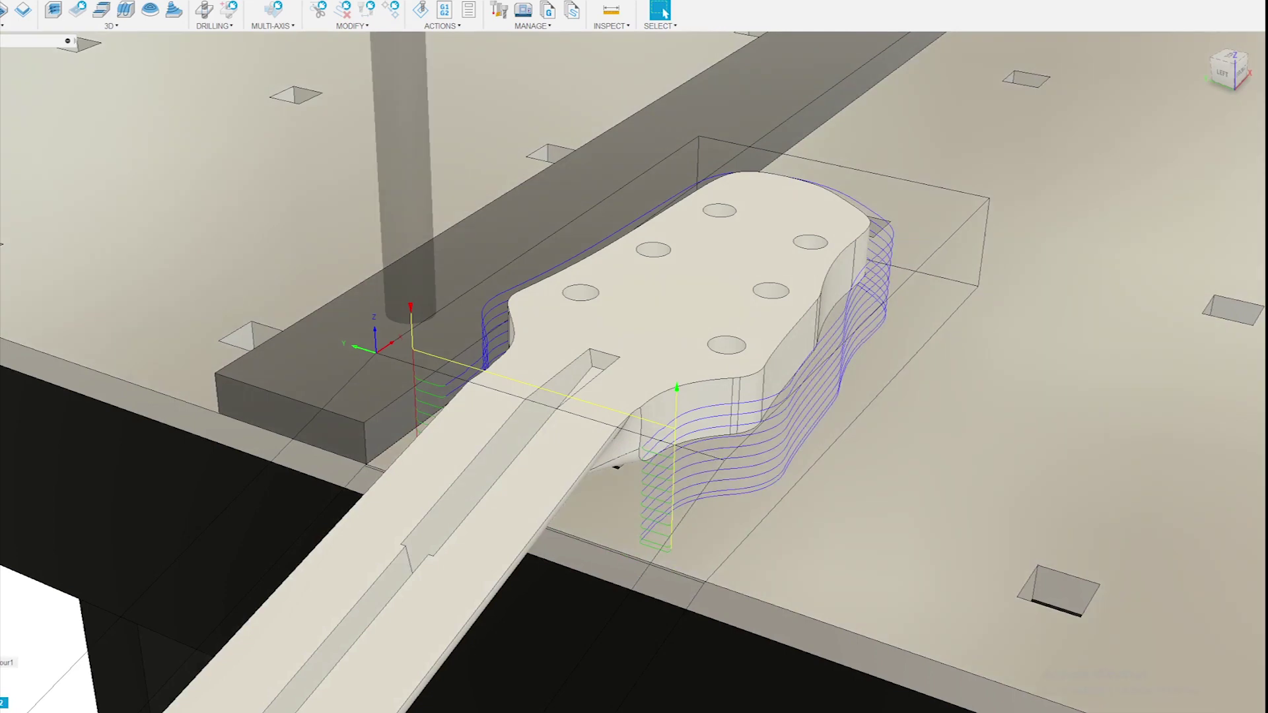
# Edit the headstock's 2D Contour toolpath, set its horizontal lead-in radius to .5 in, and regenerate it.
pyautogui.scroll(-8, 3, 436)
pyautogui.rightClick(2, 178)
pyautogui.click(2, 191)
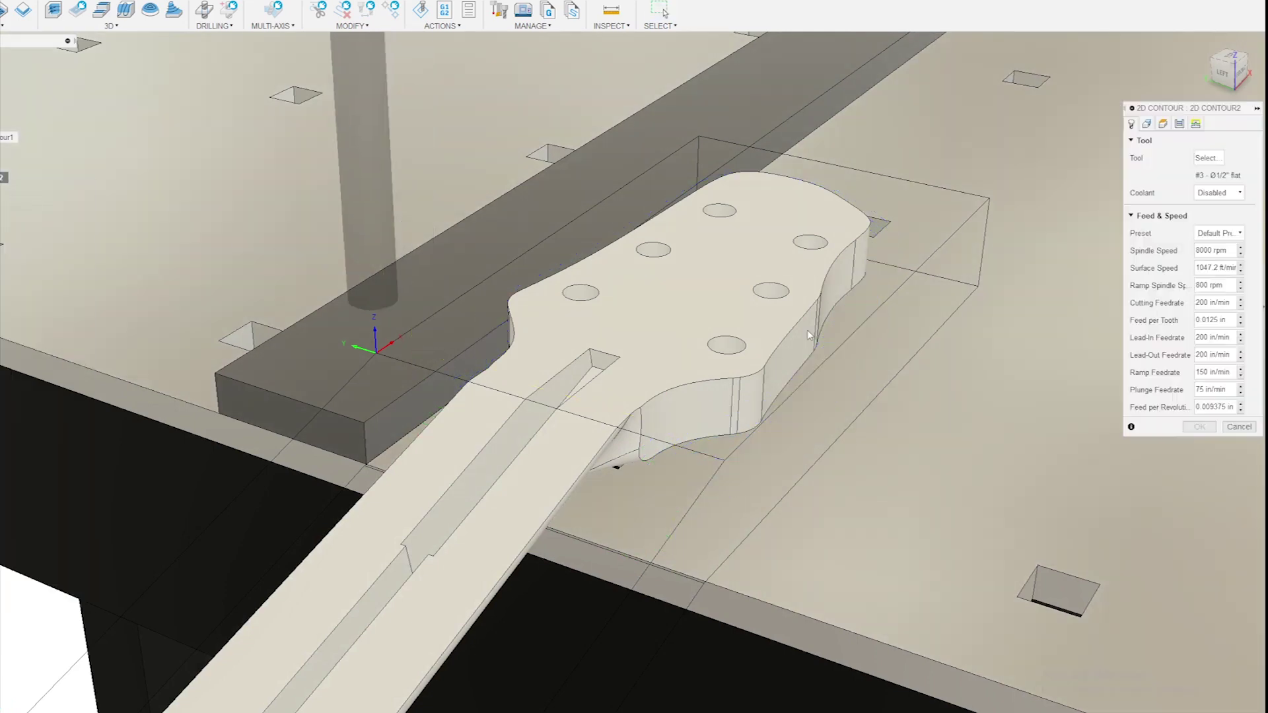
pyautogui.click(1196, 125)
pyautogui.moveTo(1230, 286); pyautogui.dragTo(1164, 292)
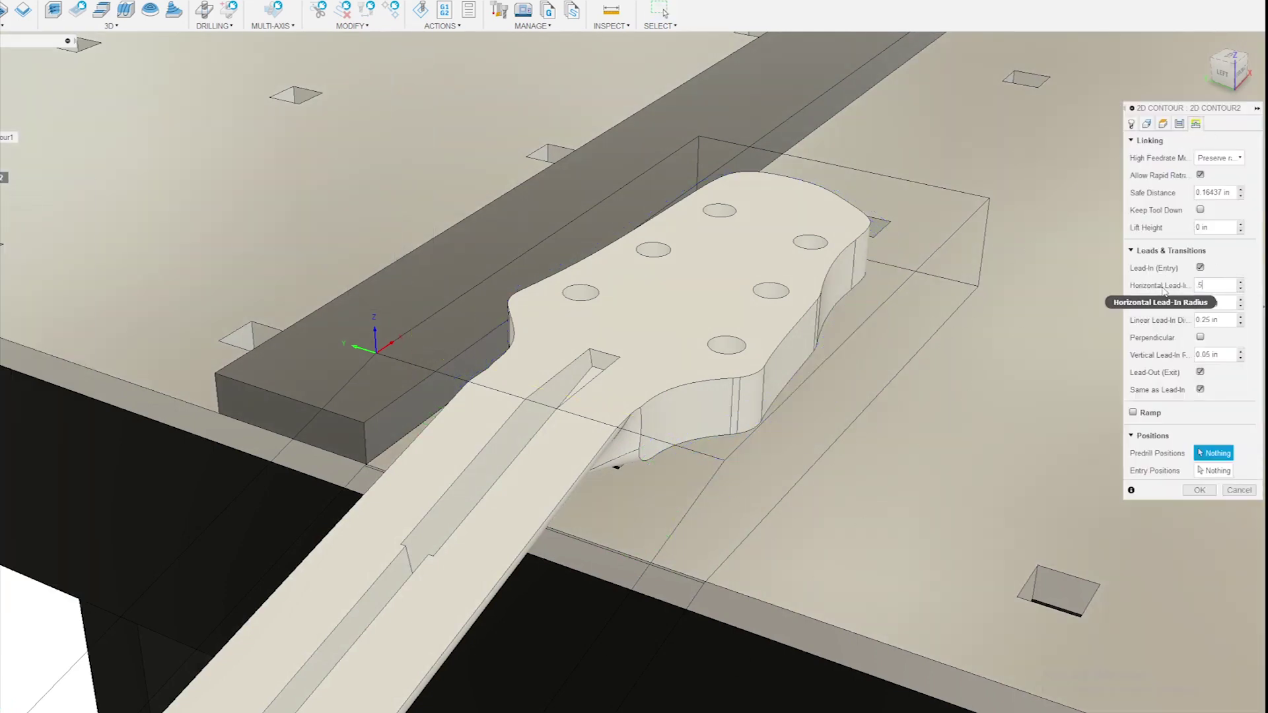
pyautogui.click(1200, 490)
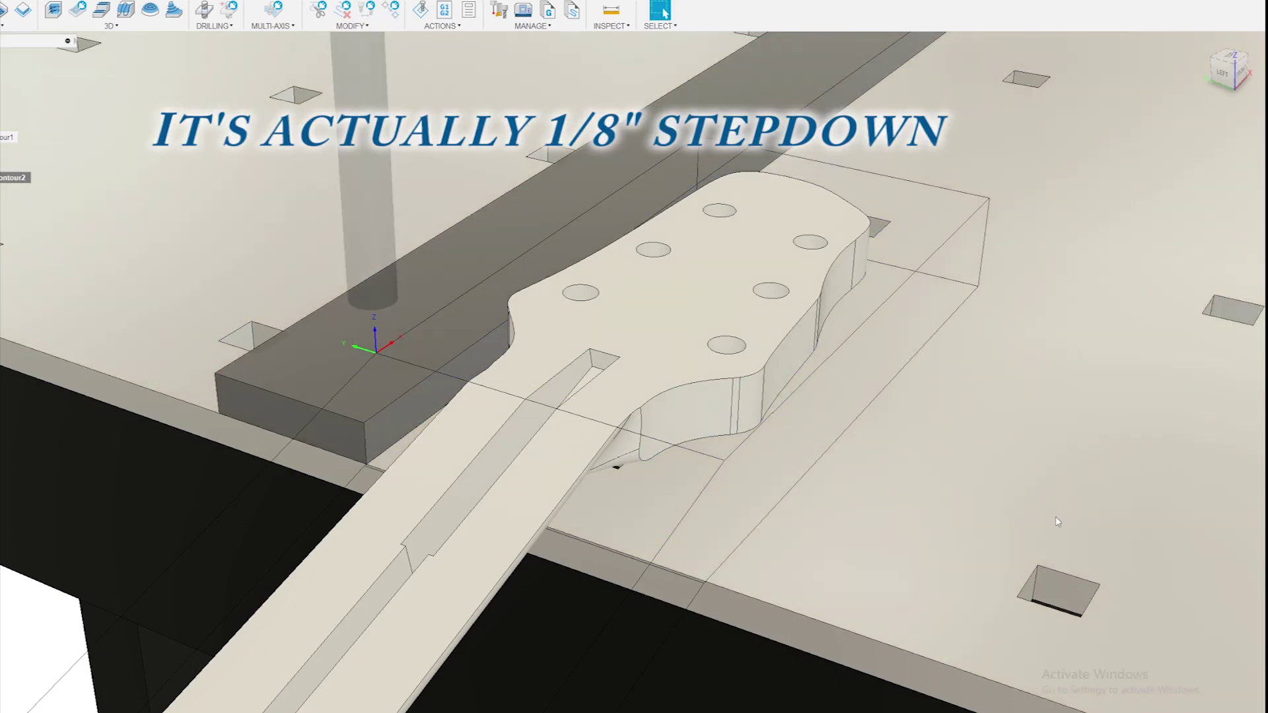
pyautogui.scroll(-2, 793, 529)
pyautogui.scroll(1, 875, 621)
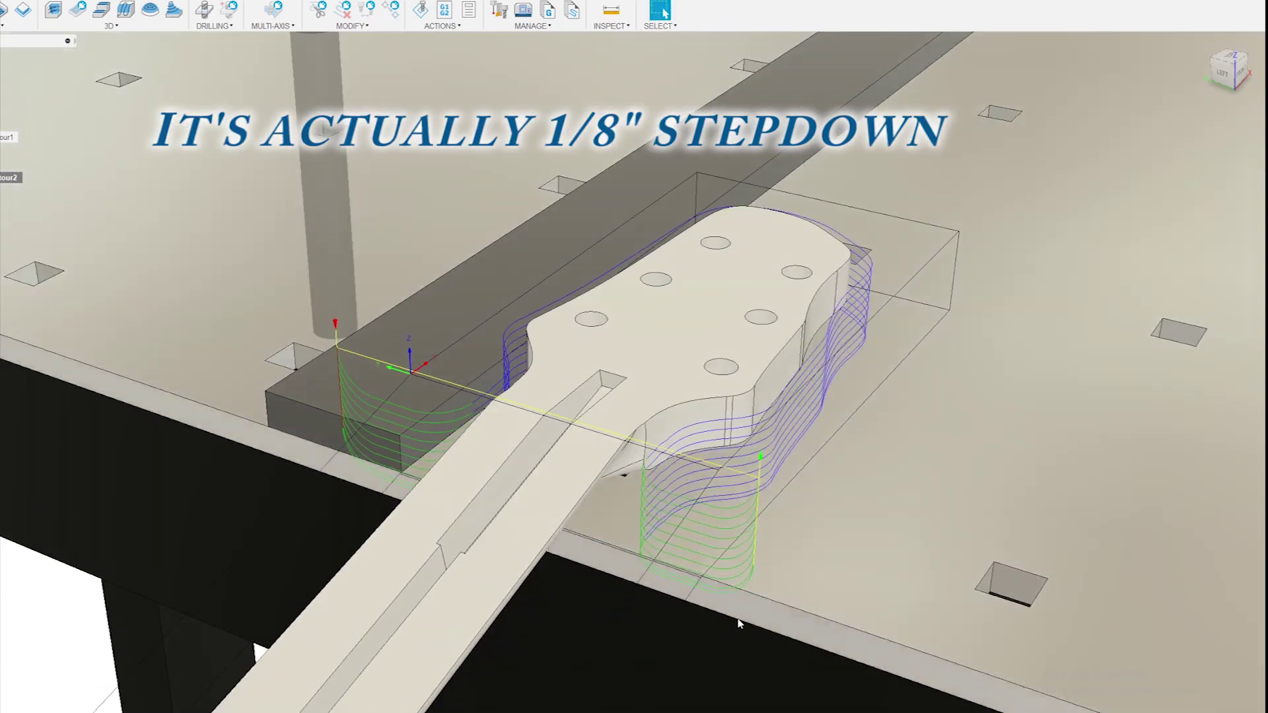
# Duplicate the headstock contour toolpath and, in the copy, disable Stock to Leave and set the maximum roughing stepdown to 0.25 in.
pyautogui.click(386, 712)
pyautogui.moveTo(422, 568); pyautogui.dragTo(145, 307)
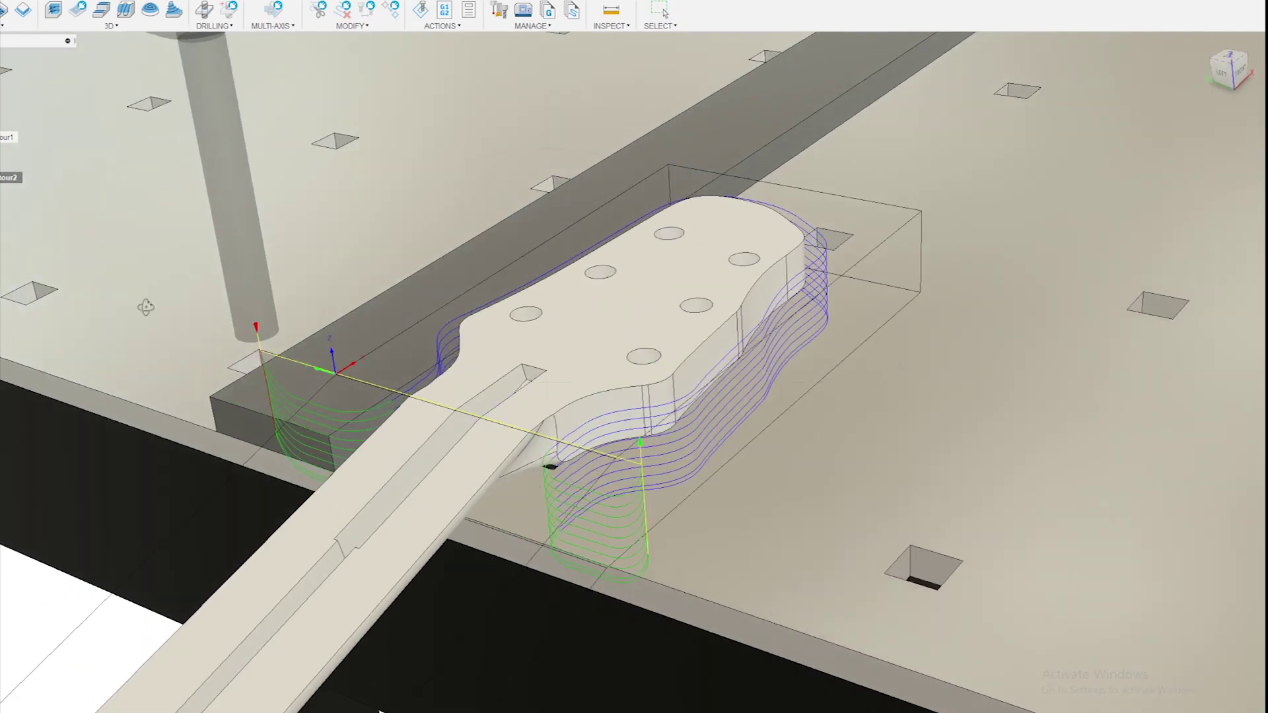
pyautogui.rightClick(9, 178)
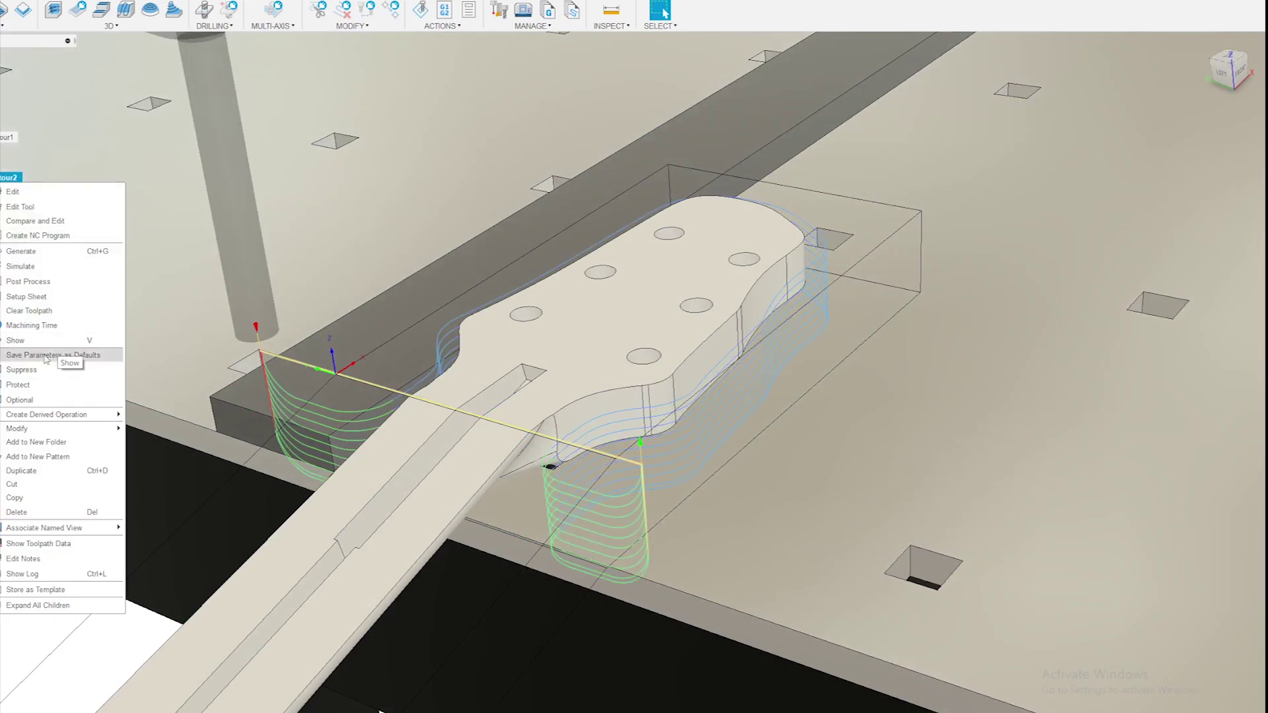
pyautogui.click(21, 471)
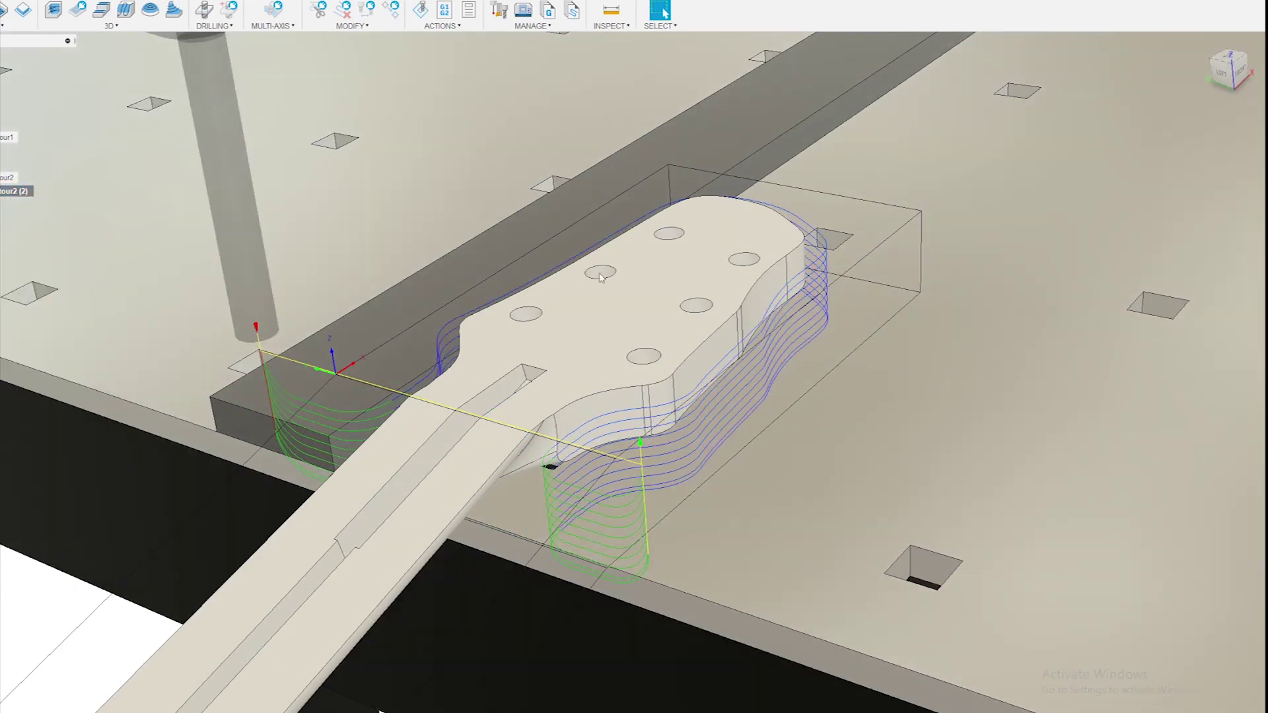
pyautogui.click(1180, 124)
pyautogui.click(1142, 646)
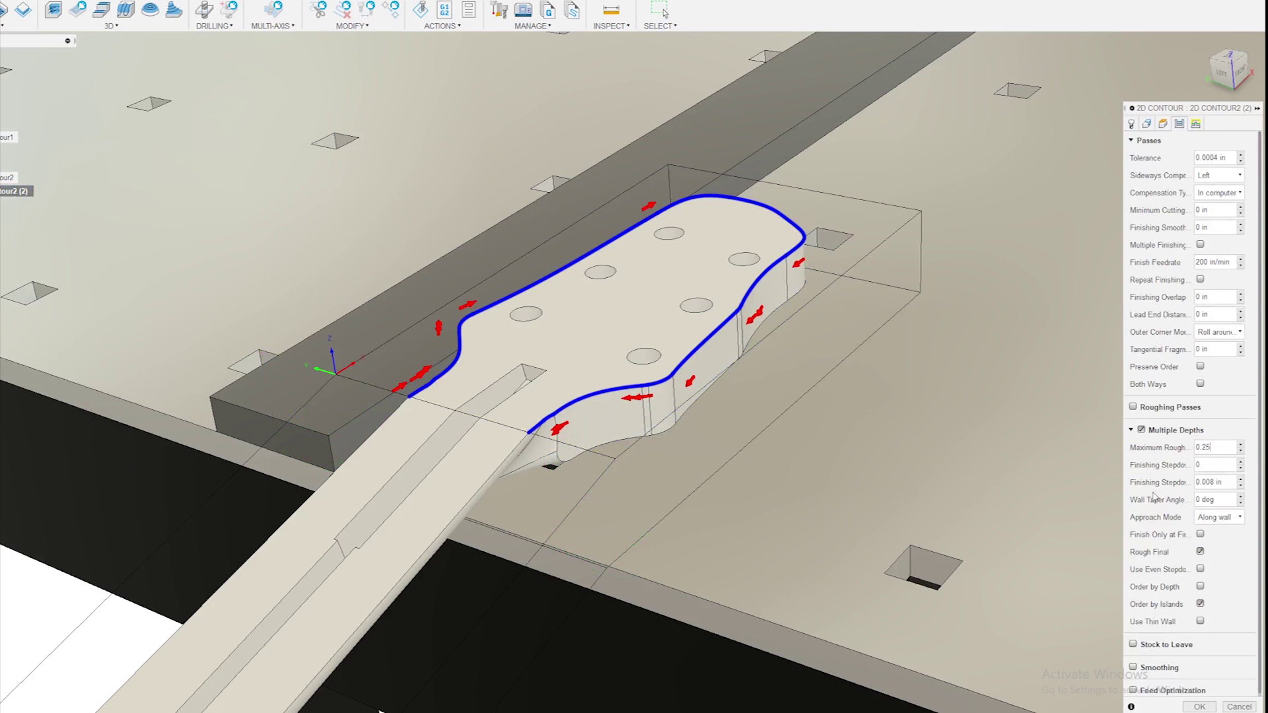
pyautogui.press('Return')
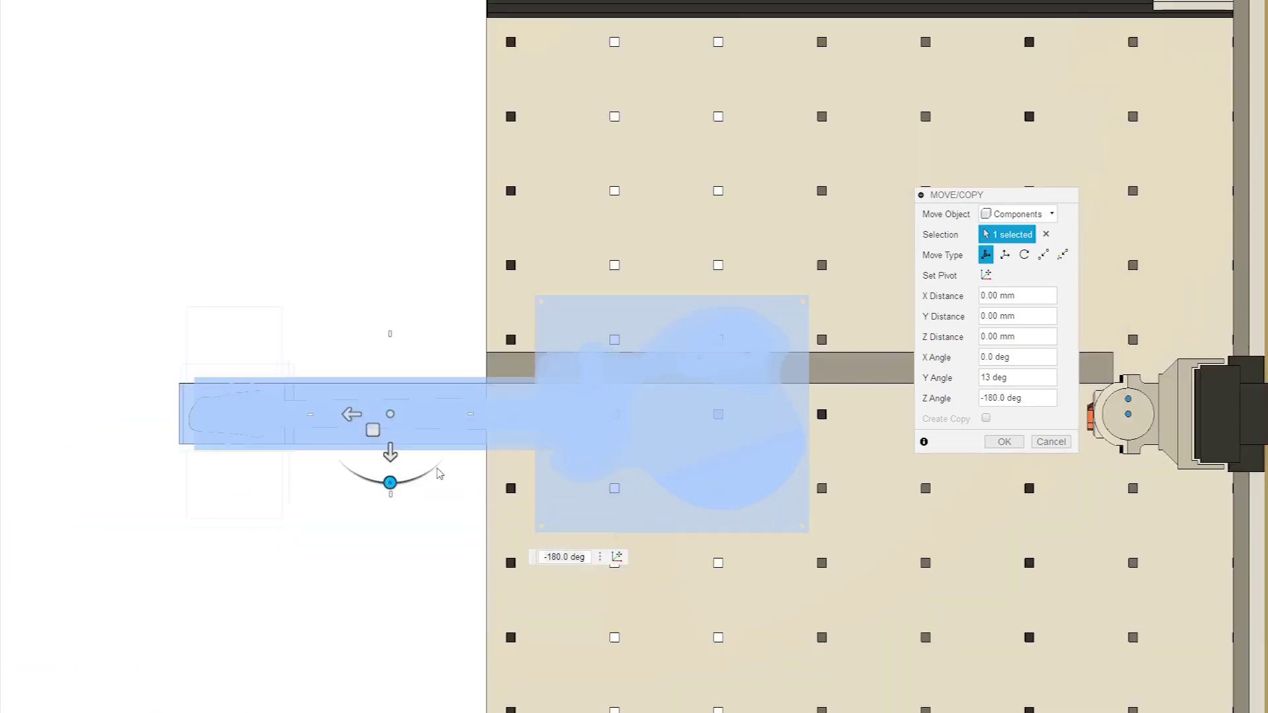
# Move the rotated guitar component in Y across the table so the neck lies clear of the fence.
pyautogui.moveTo(389, 455); pyautogui.dragTo(389, 362)
pyautogui.scroll(1, 389, 361)
pyautogui.moveTo(350, 318); pyautogui.dragTo(610, 314)
pyautogui.scroll(3, 603, 358)
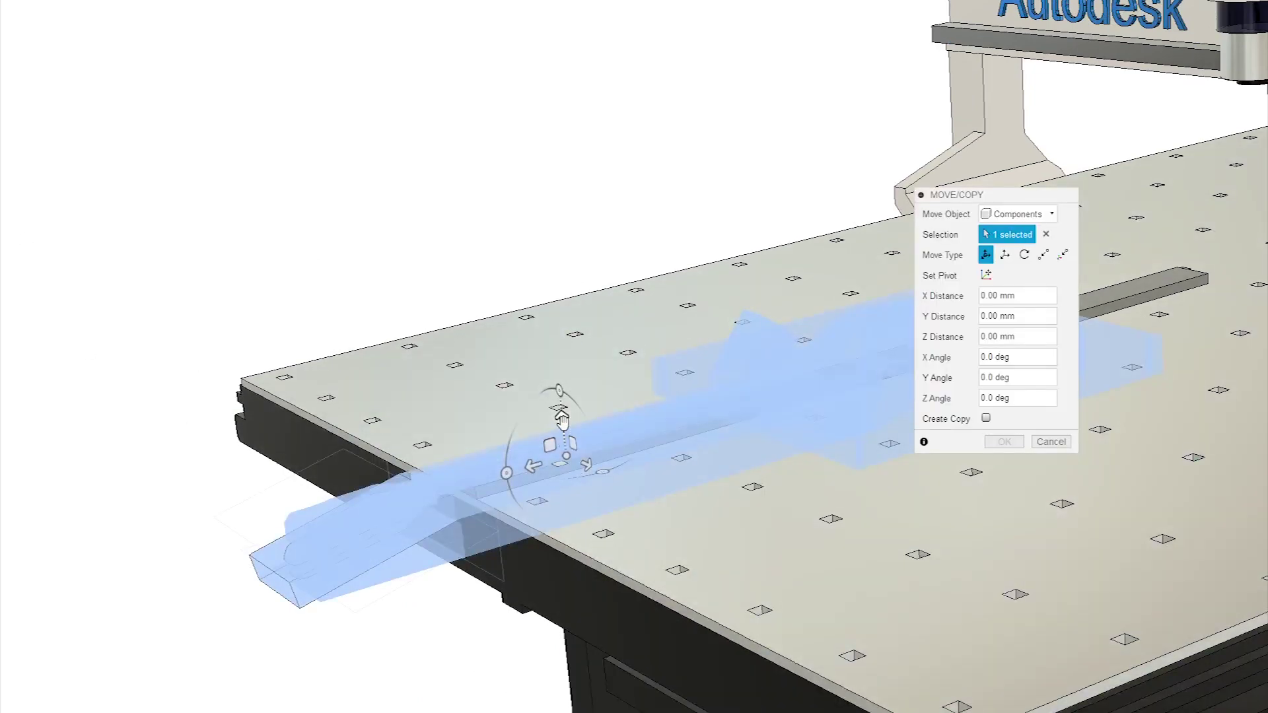
# Raise the guitar component about 44.7 mm in Z so the neck sits on the tabletop with the headstock overhanging the edge.
pyautogui.moveTo(558, 419); pyautogui.dragTo(557, 380)
pyautogui.press('Return')
pyautogui.keyDown('shift'); pyautogui.moveTo(557, 383); pyautogui.dragTo(858, 476, button='middle'); pyautogui.keyUp('shift')
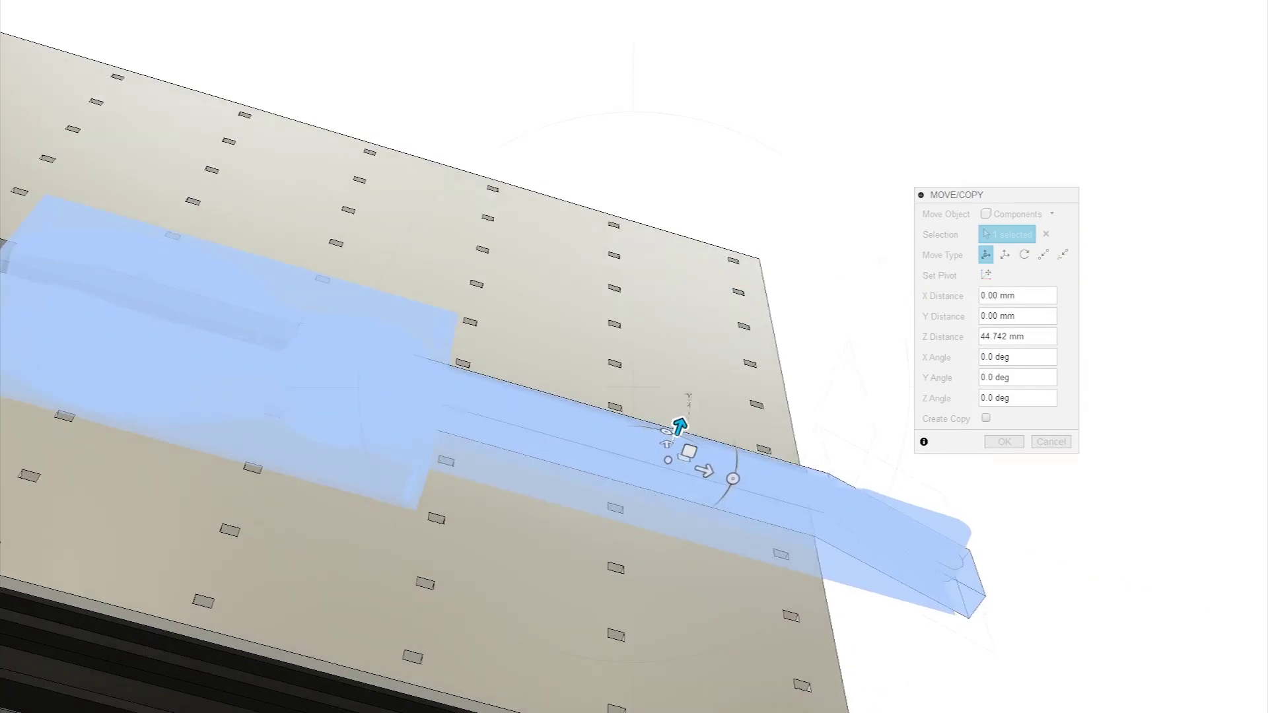
pyautogui.click(1263, 72)
pyautogui.scroll(3, 718, 456)
pyautogui.moveTo(510, 366)
pyautogui.mouseDown()
pyautogui.moveTo(510, 383)
pyautogui.moveTo(561, 410)
pyautogui.moveTo(525, 375)
pyautogui.mouseUp()
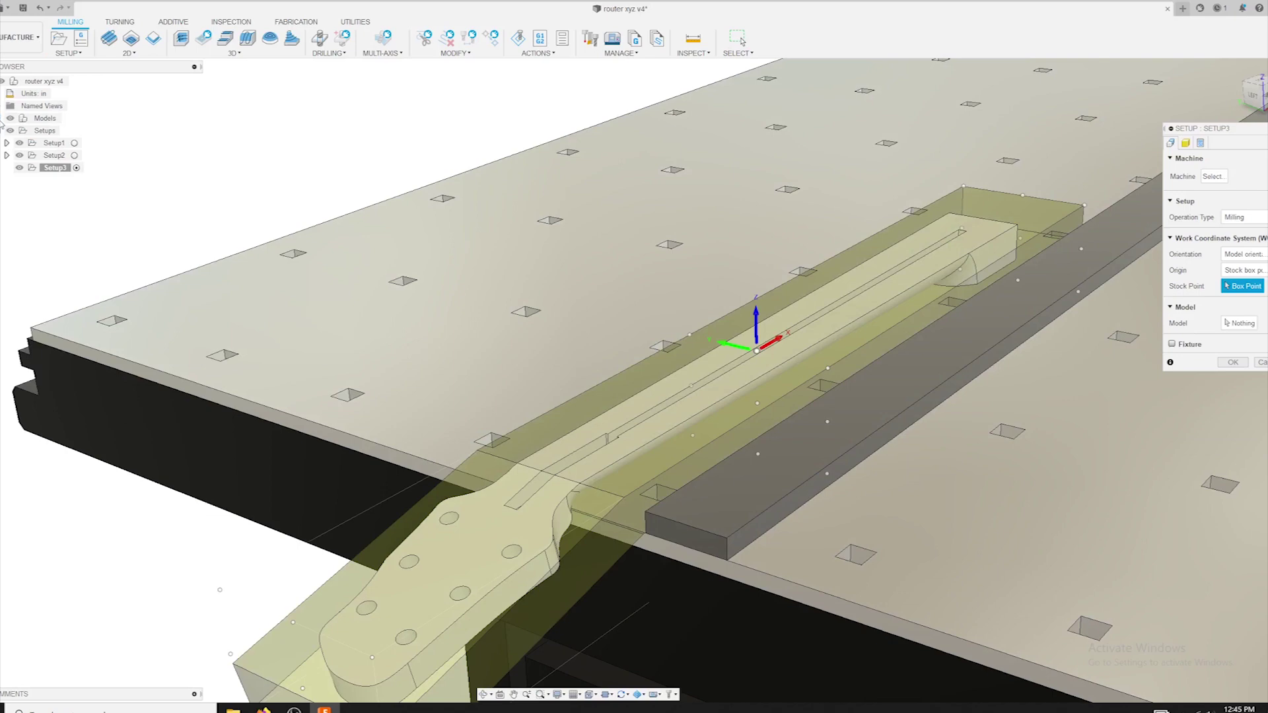
# Assign the Neck body as the model for Setup3 and accept the setup.
pyautogui.click(1, 121)
pyautogui.click(1240, 323)
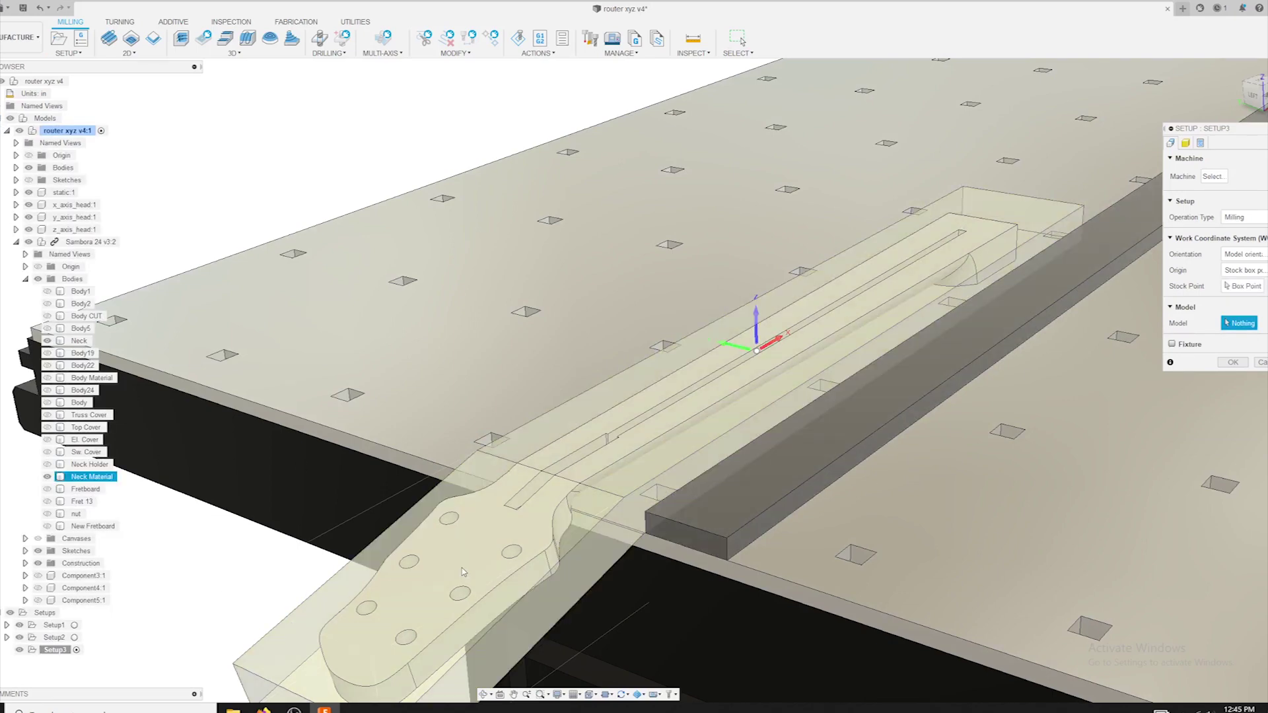
pyautogui.click(461, 566)
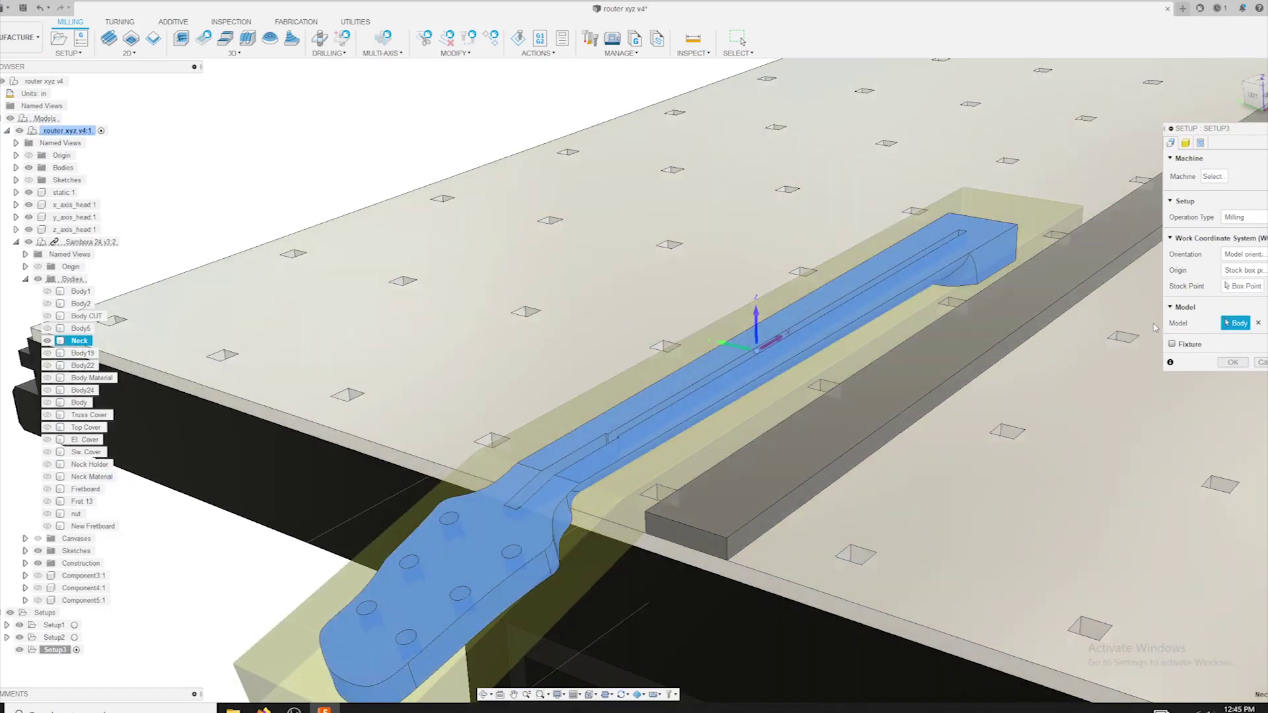
pyautogui.click(1243, 287)
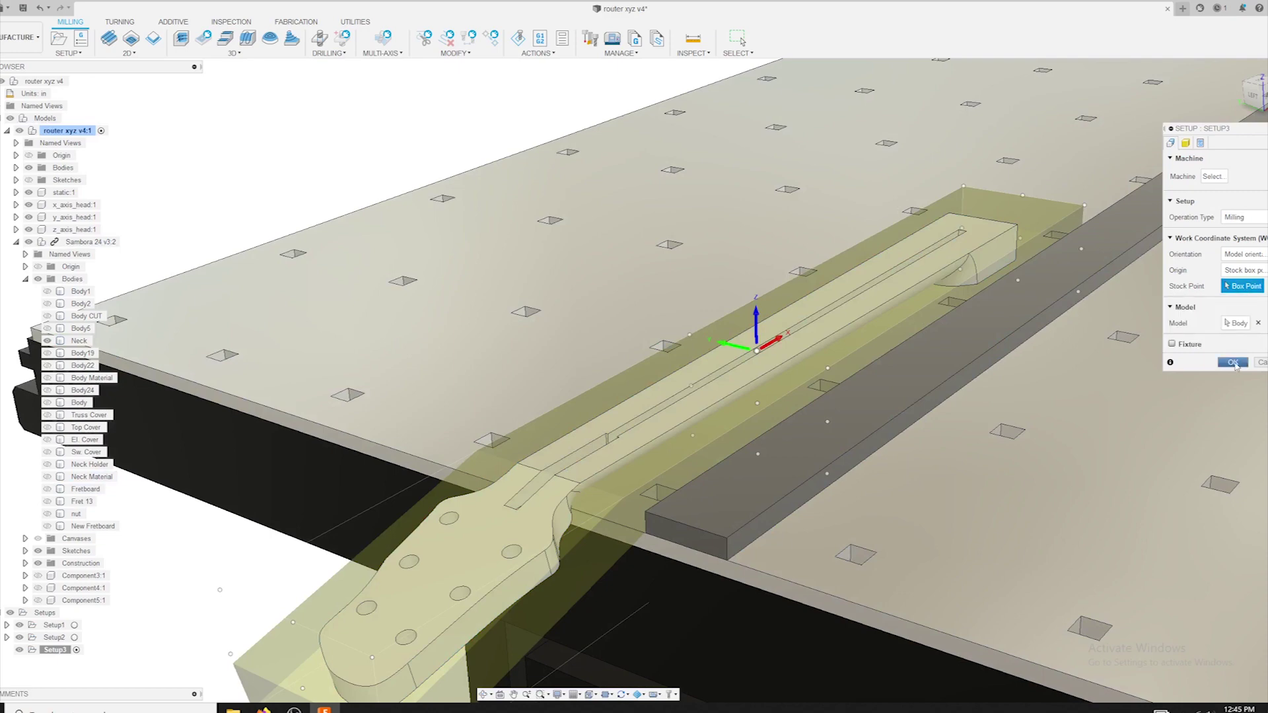
pyautogui.click(1233, 362)
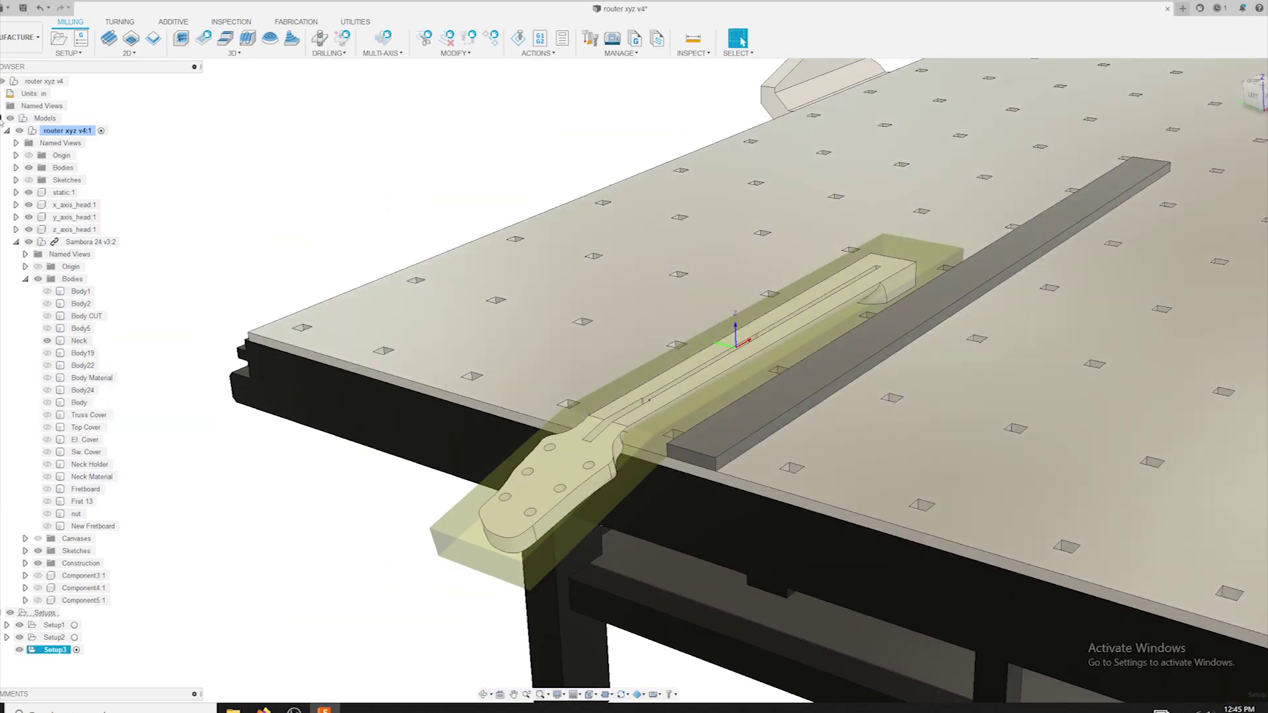
# Reopen Setup3 for editing and change its coordinate system origin to a selected point.
pyautogui.click(1, 120)
pyautogui.rightClick(38, 168)
pyautogui.click(58, 180)
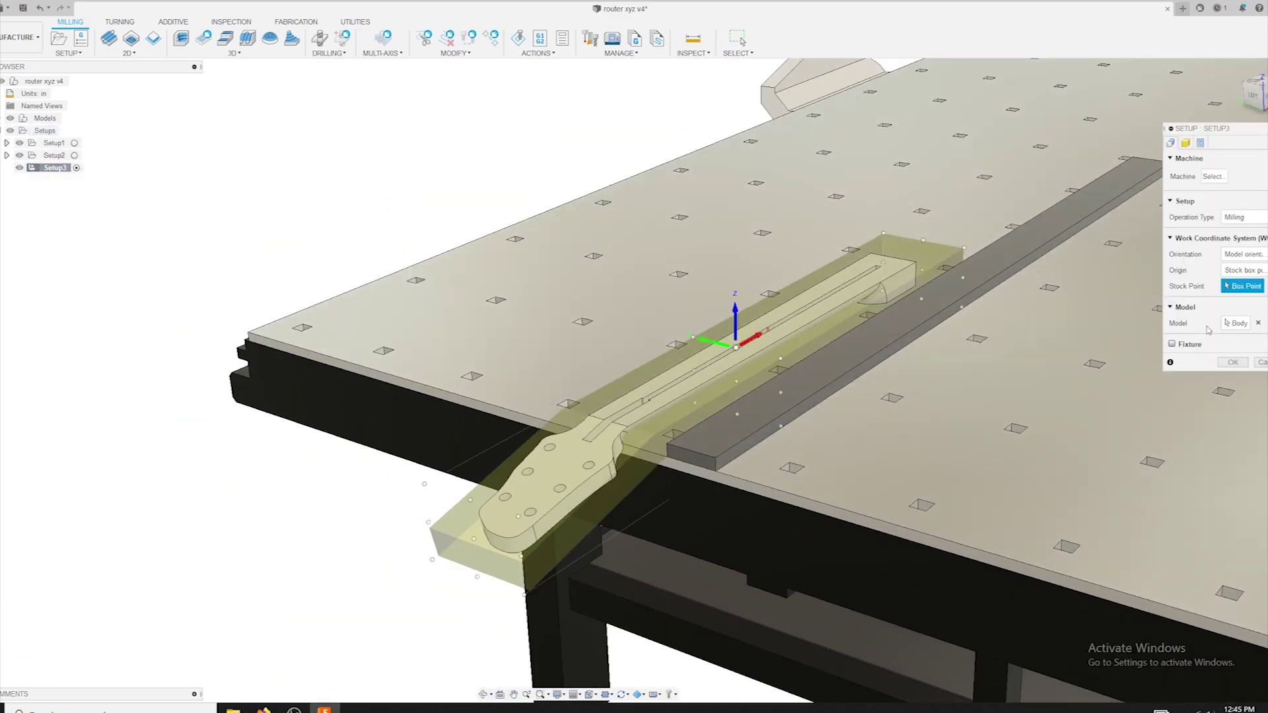
pyautogui.click(1253, 271)
pyautogui.click(1248, 298)
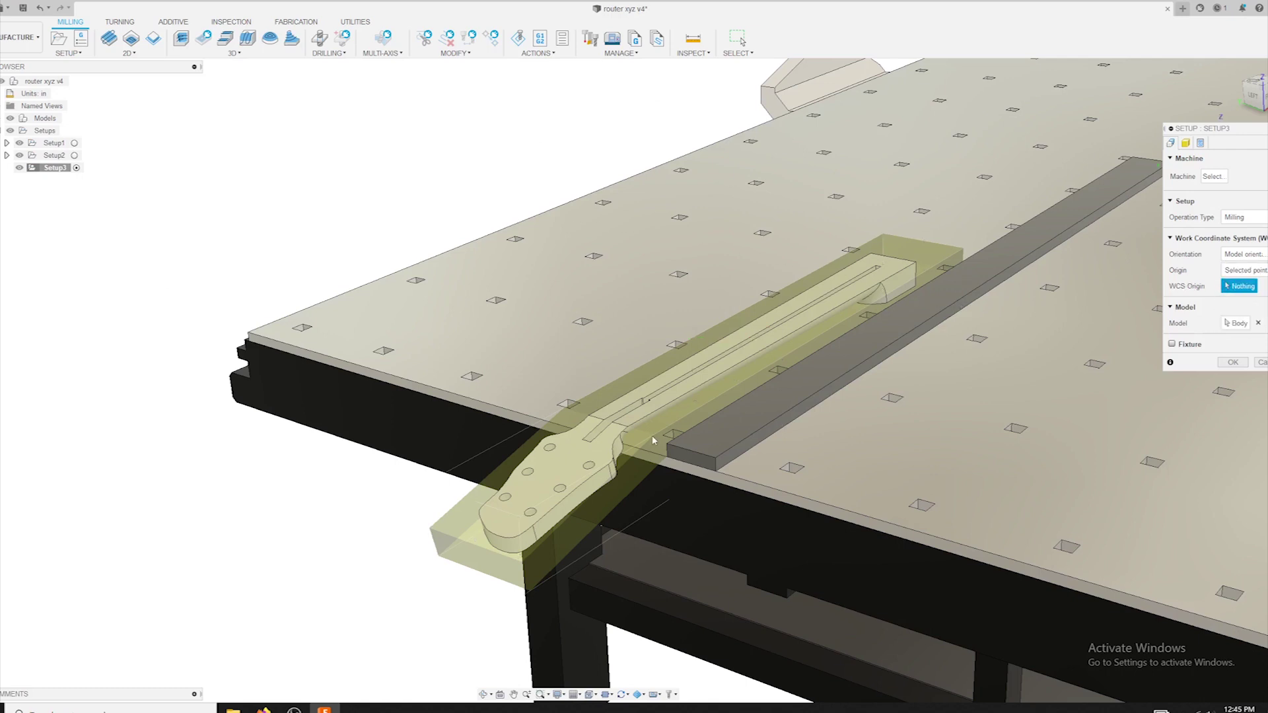
# Show the Neck Material body, use its fence-side corner at the headstock bend as the WCS origin, accept the setup, and hide the body again.
pyautogui.click(2, 118)
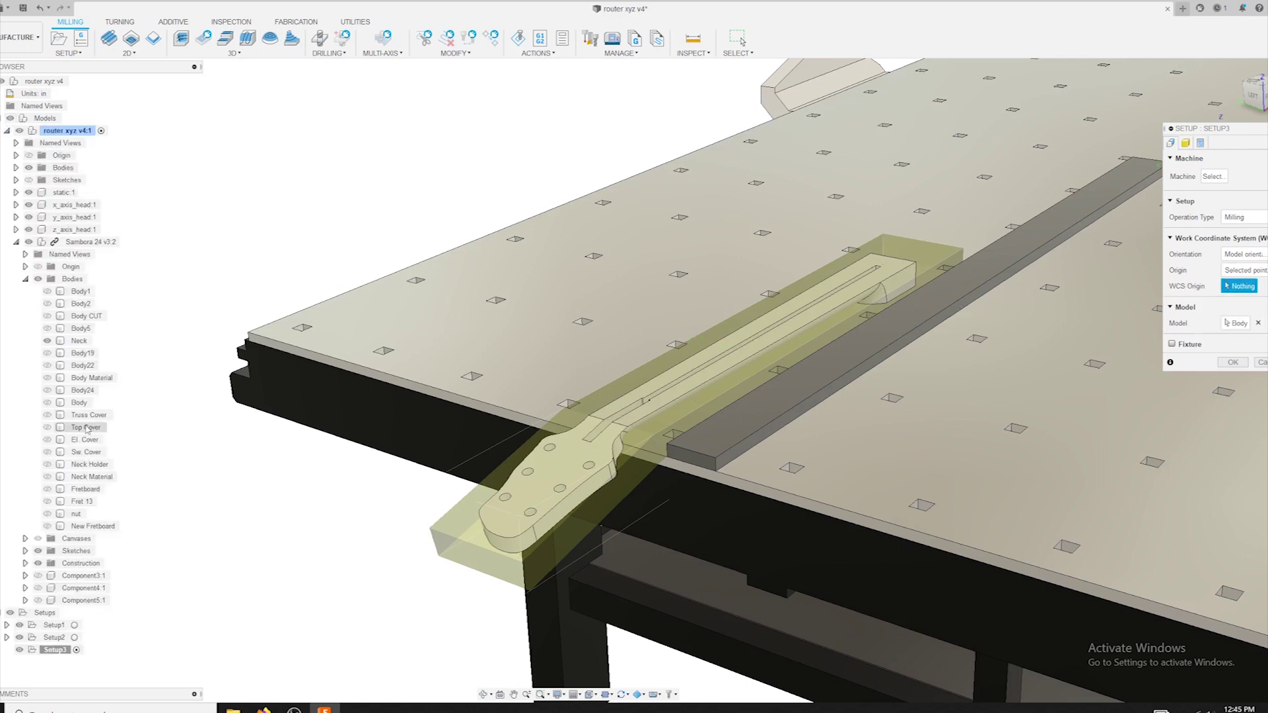
pyautogui.click(47, 477)
pyautogui.scroll(3, 652, 439)
pyautogui.click(656, 432)
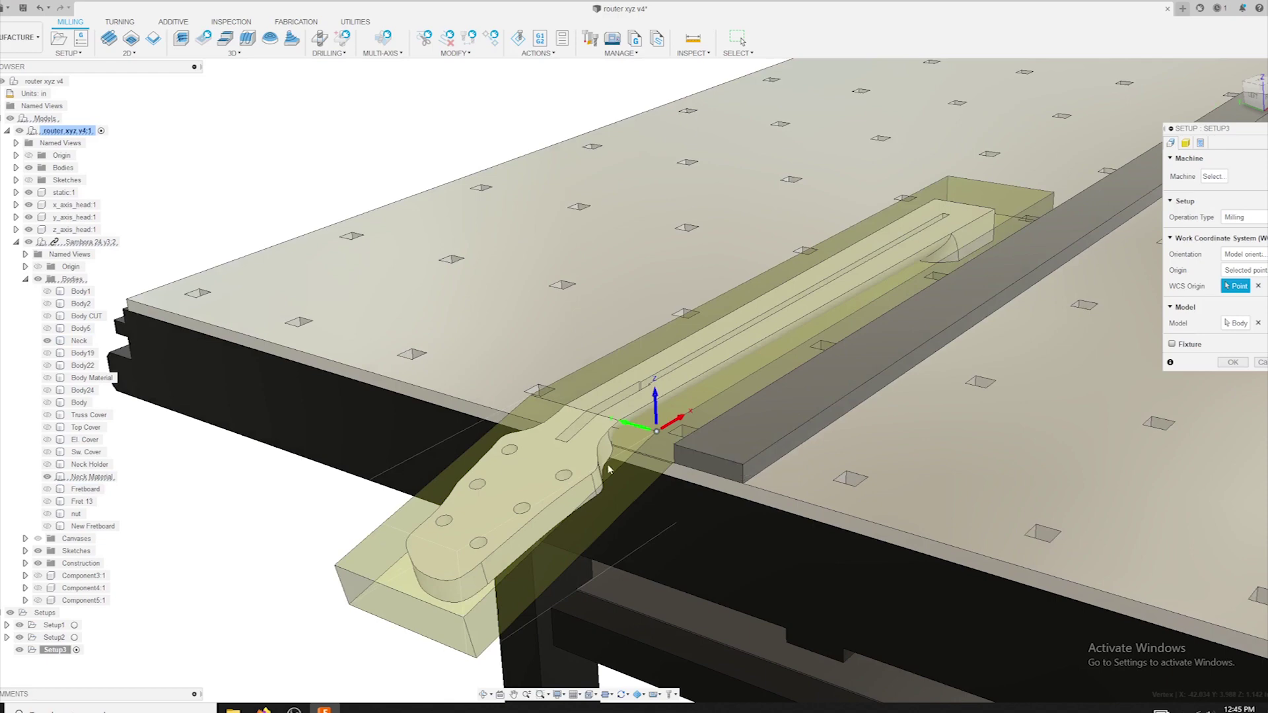
pyautogui.click(1235, 363)
pyautogui.scroll(-2, 878, 455)
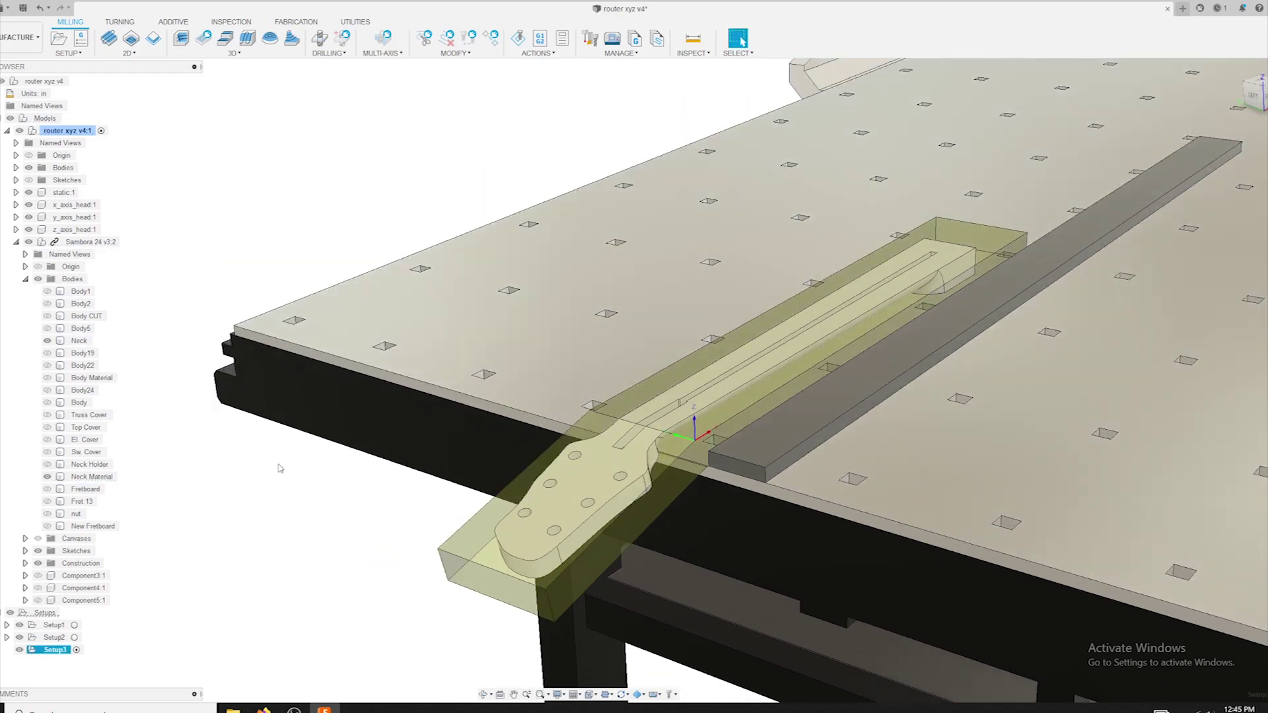
pyautogui.click(47, 477)
# Start a 2D Pocket operation in Setup3 and assign the #6 1/4" flat tool.
pyautogui.scroll(-2, 369, 525)
pyautogui.scroll(1, 317, 522)
pyautogui.scroll(-1, 711, 405)
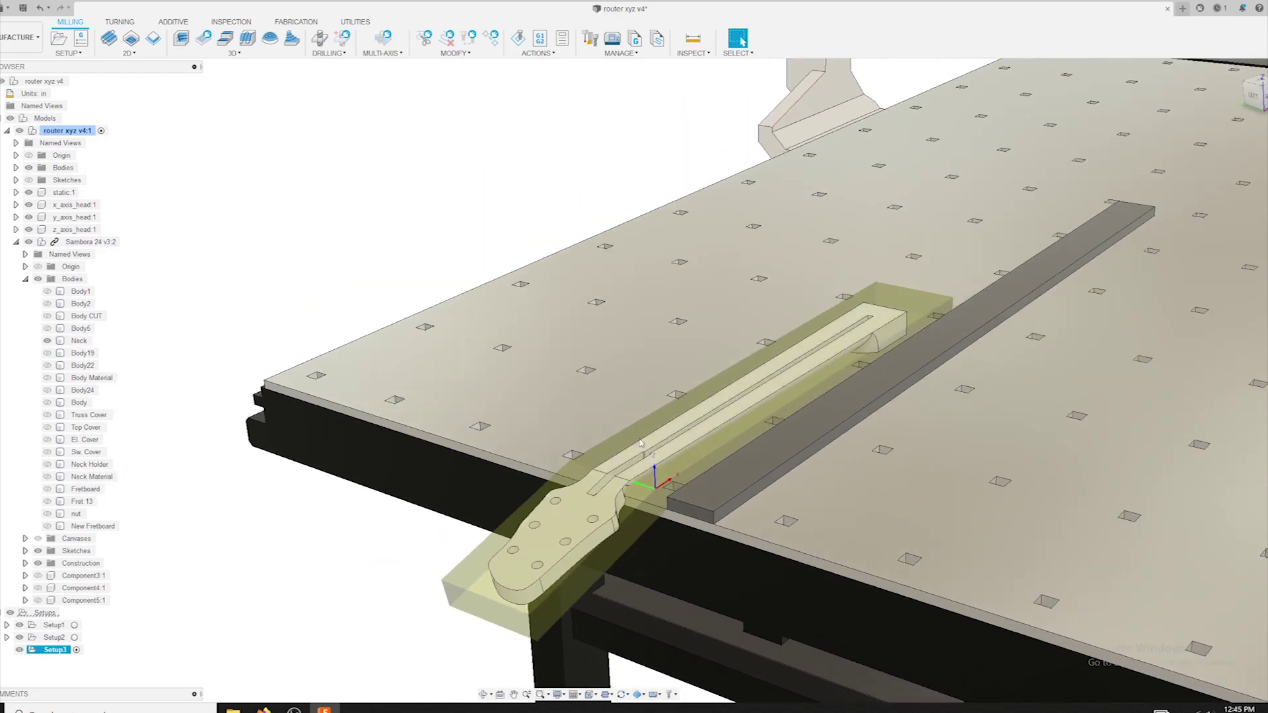
pyautogui.scroll(1, 654, 331)
pyautogui.click(280, 178)
pyautogui.click(129, 53)
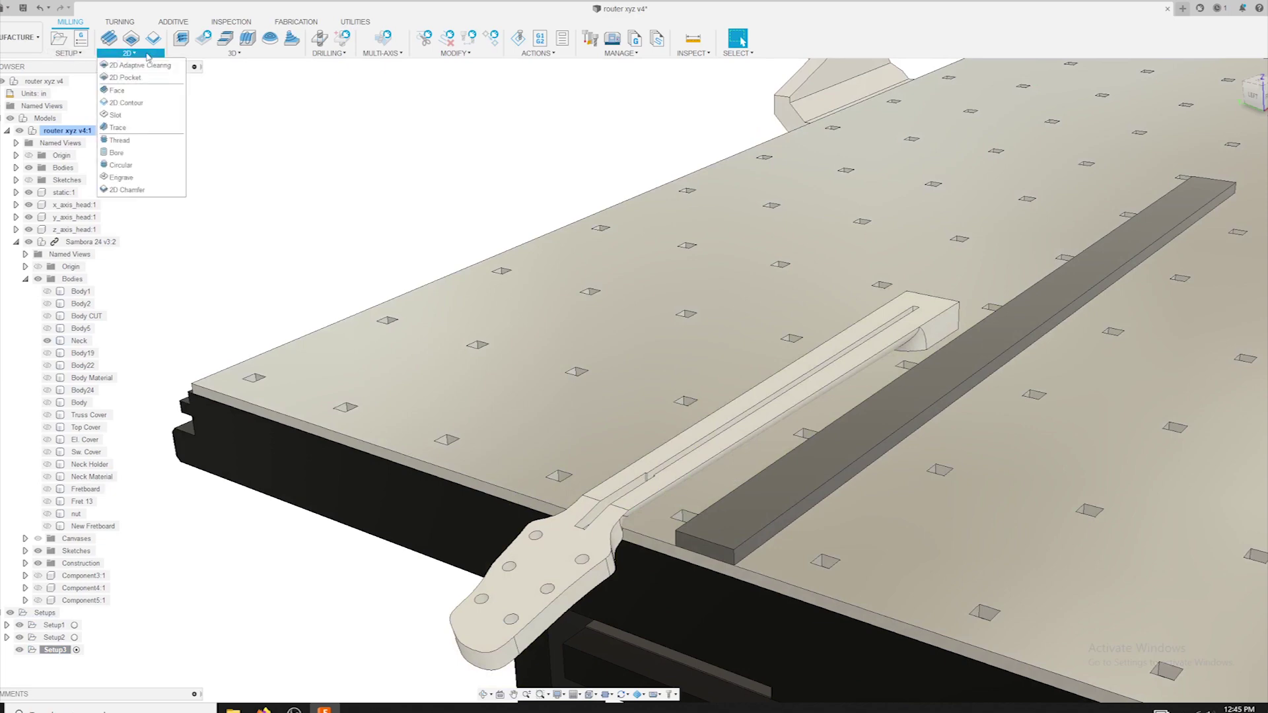
pyautogui.click(125, 78)
pyautogui.click(1242, 175)
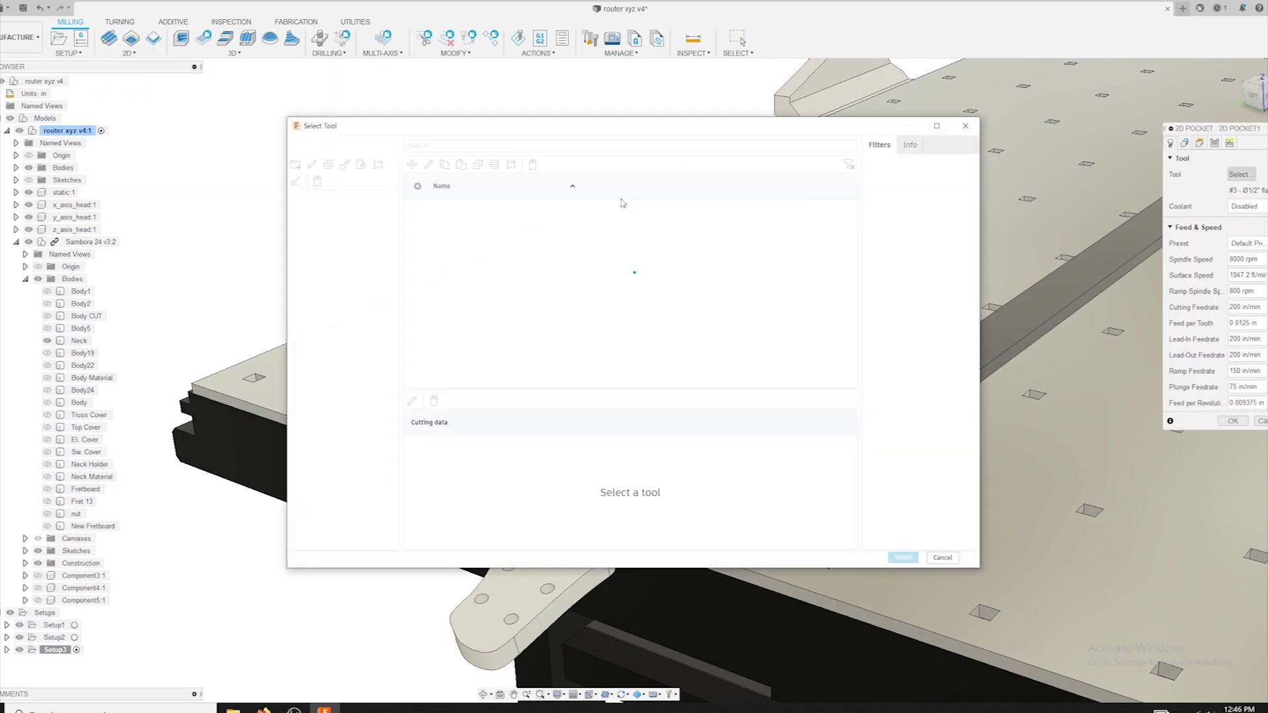
pyautogui.click(482, 220)
pyautogui.click(903, 558)
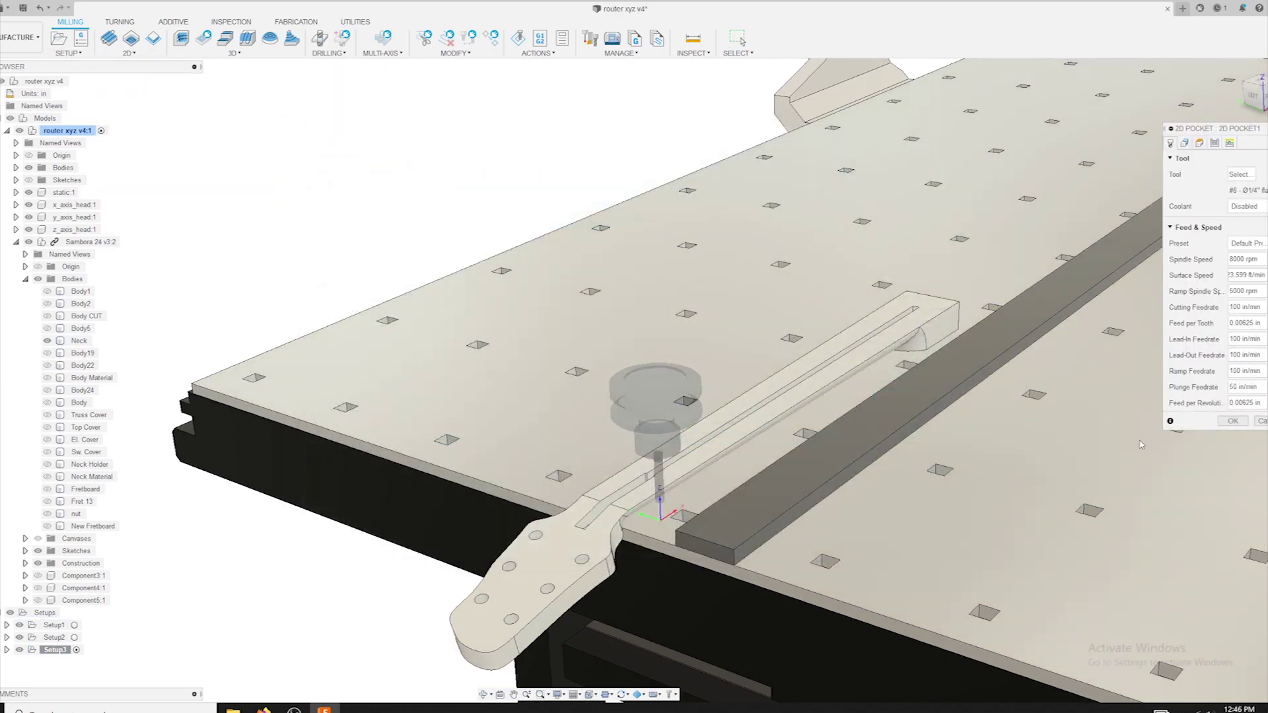
# Select the long truss rod channel and its wider section near the headstock as pocket geometry.
pyautogui.click(1185, 142)
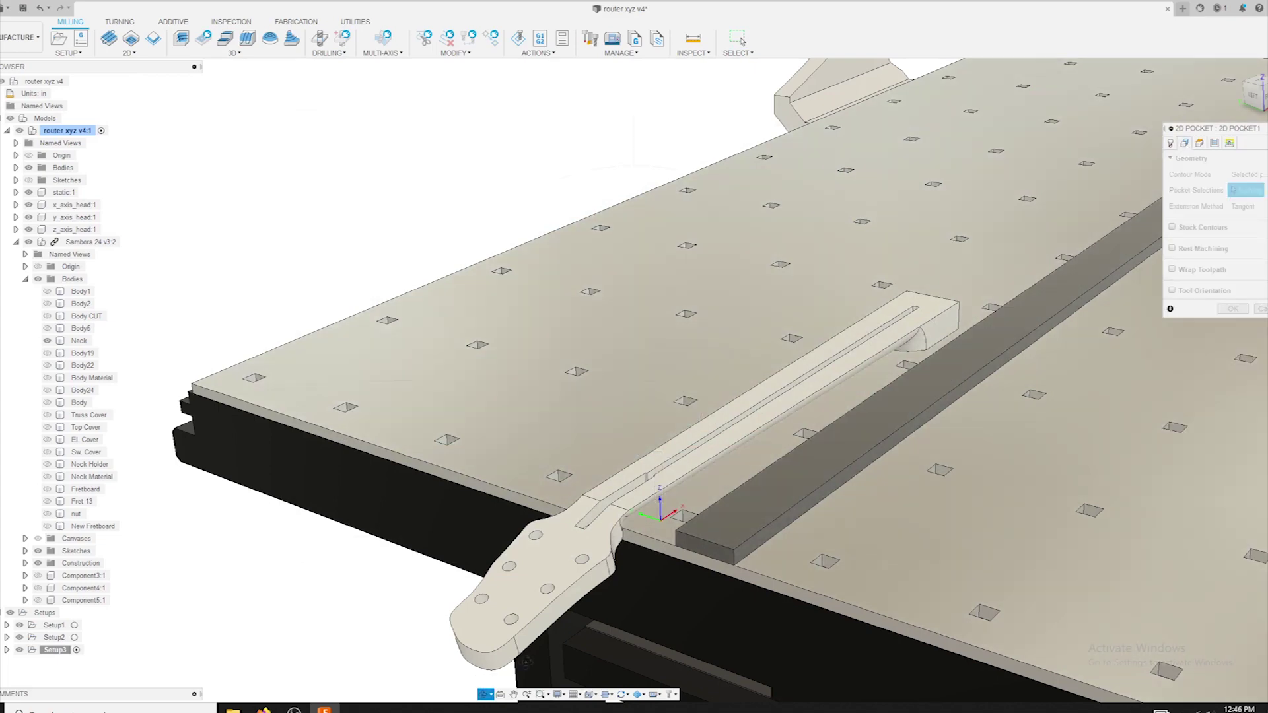
pyautogui.scroll(5, 619, 448)
pyautogui.click(618, 448)
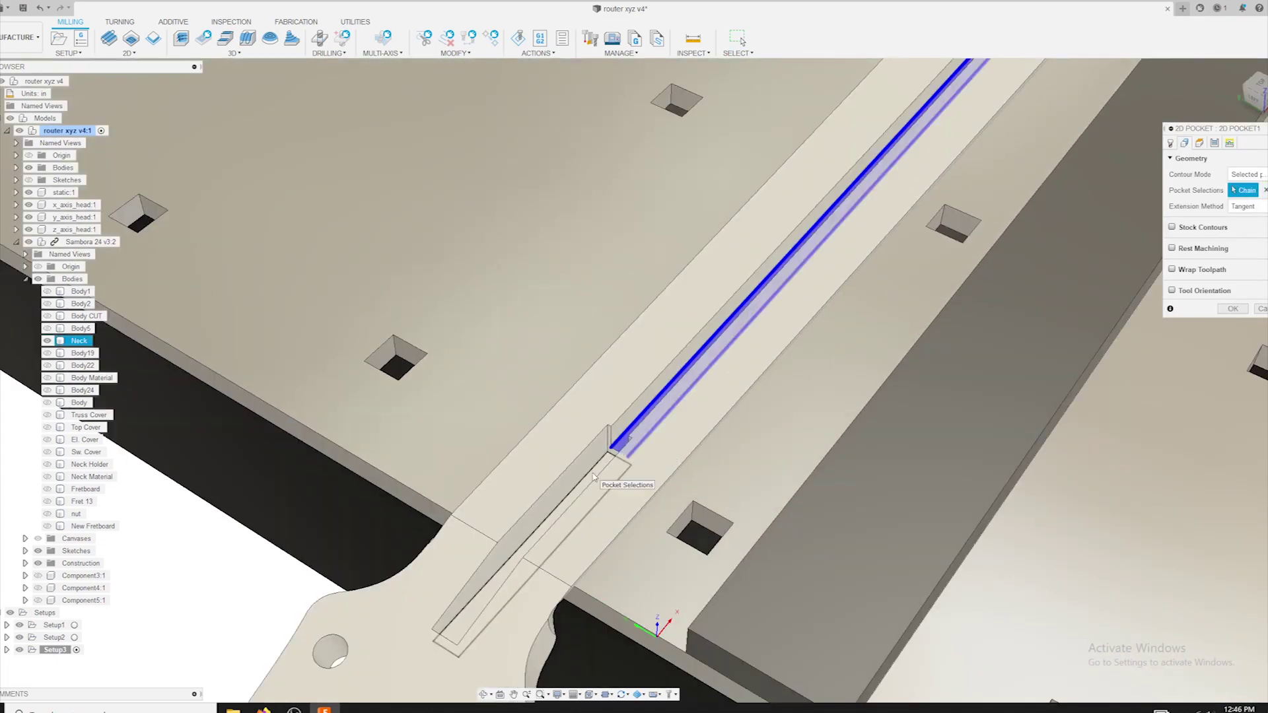
pyautogui.click(600, 468)
pyautogui.scroll(-5, 642, 466)
# Disable Stock to Leave and enable Multiple Depths for the truss rod pocket.
pyautogui.click(1215, 143)
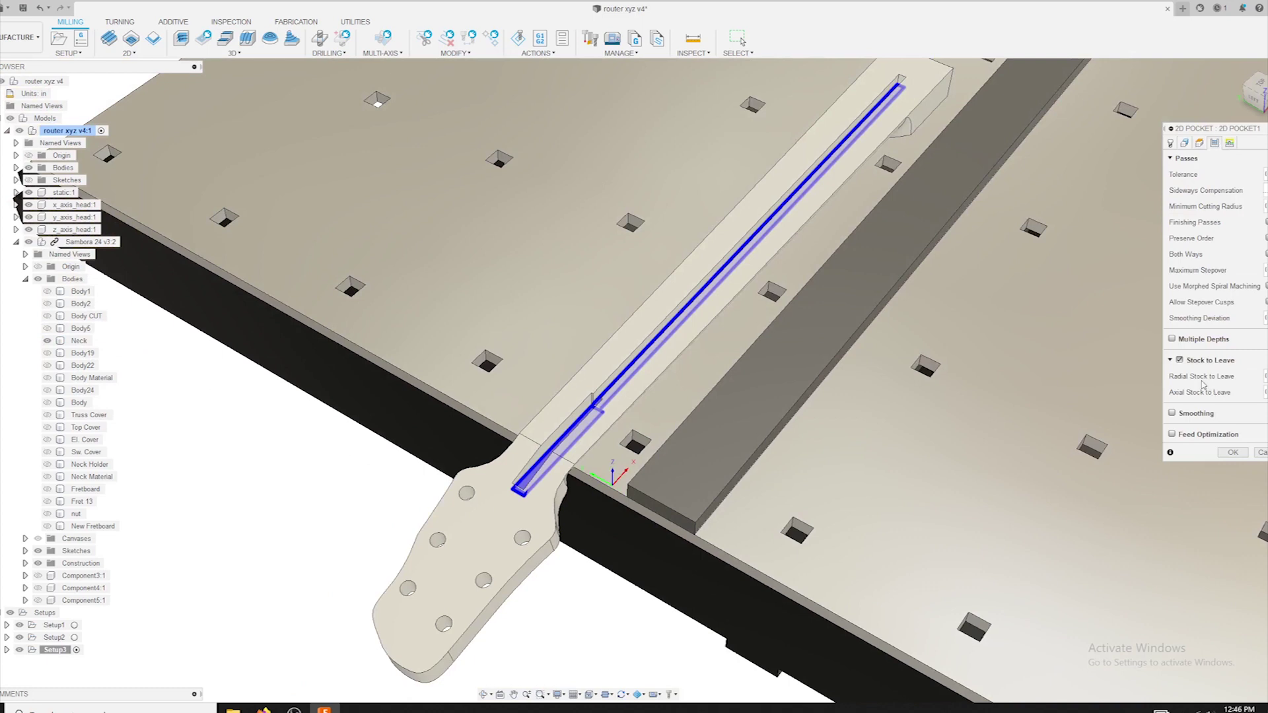
pyautogui.moveTo(1164, 130); pyautogui.dragTo(1086, 130)
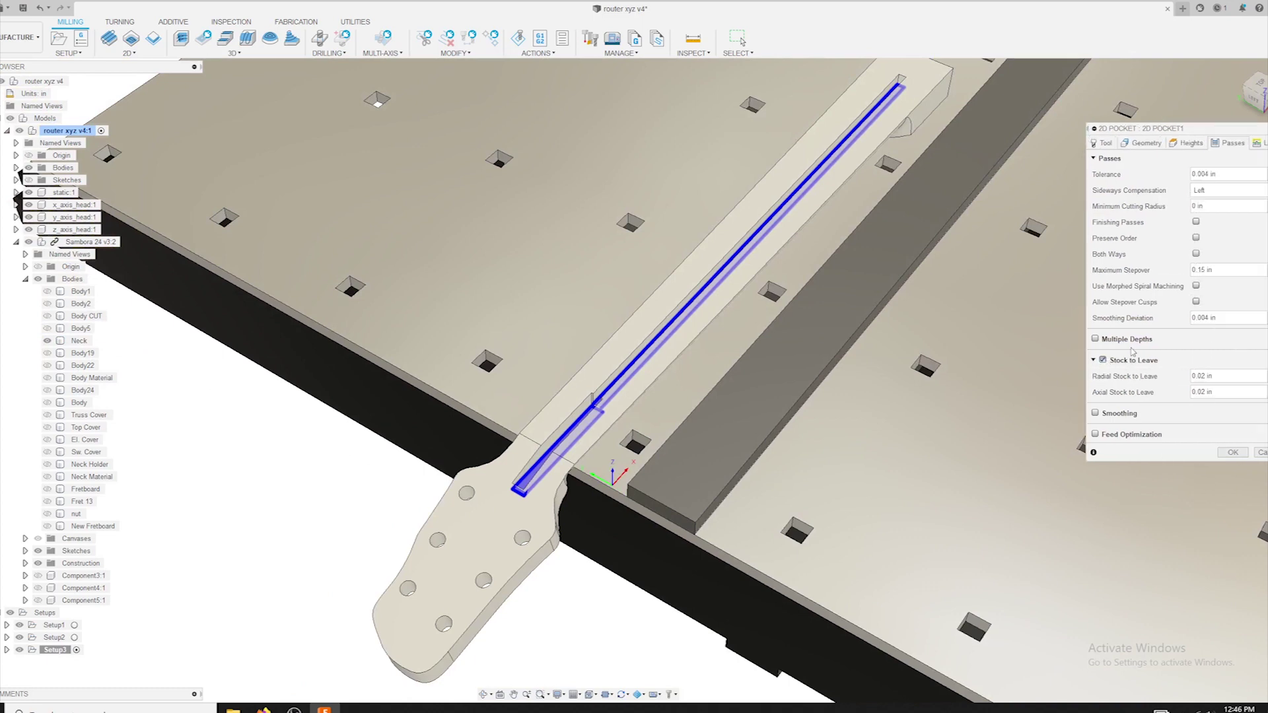
pyautogui.click(1103, 360)
pyautogui.click(1095, 339)
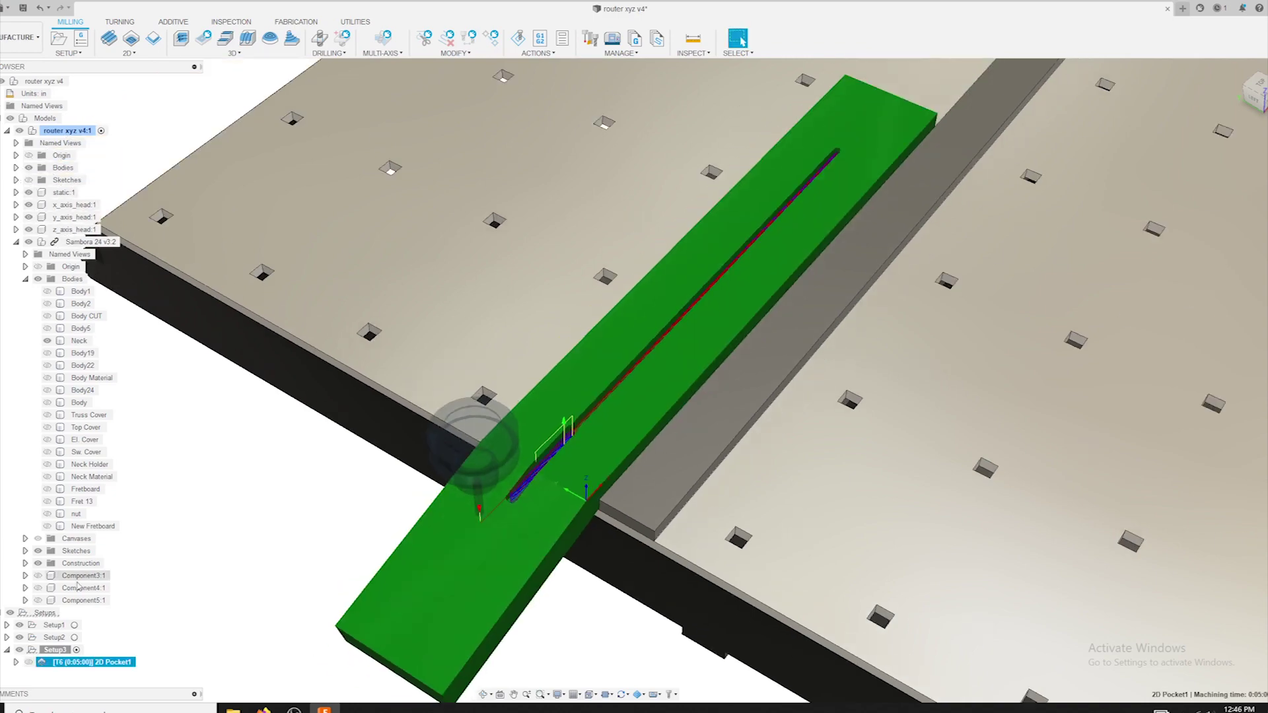
# Edit the truss rod pocket toolpath, choose a different ramp type, and regenerate it.
pyautogui.rightClick(117, 664)
pyautogui.click(434, 363)
pyautogui.click(1258, 142)
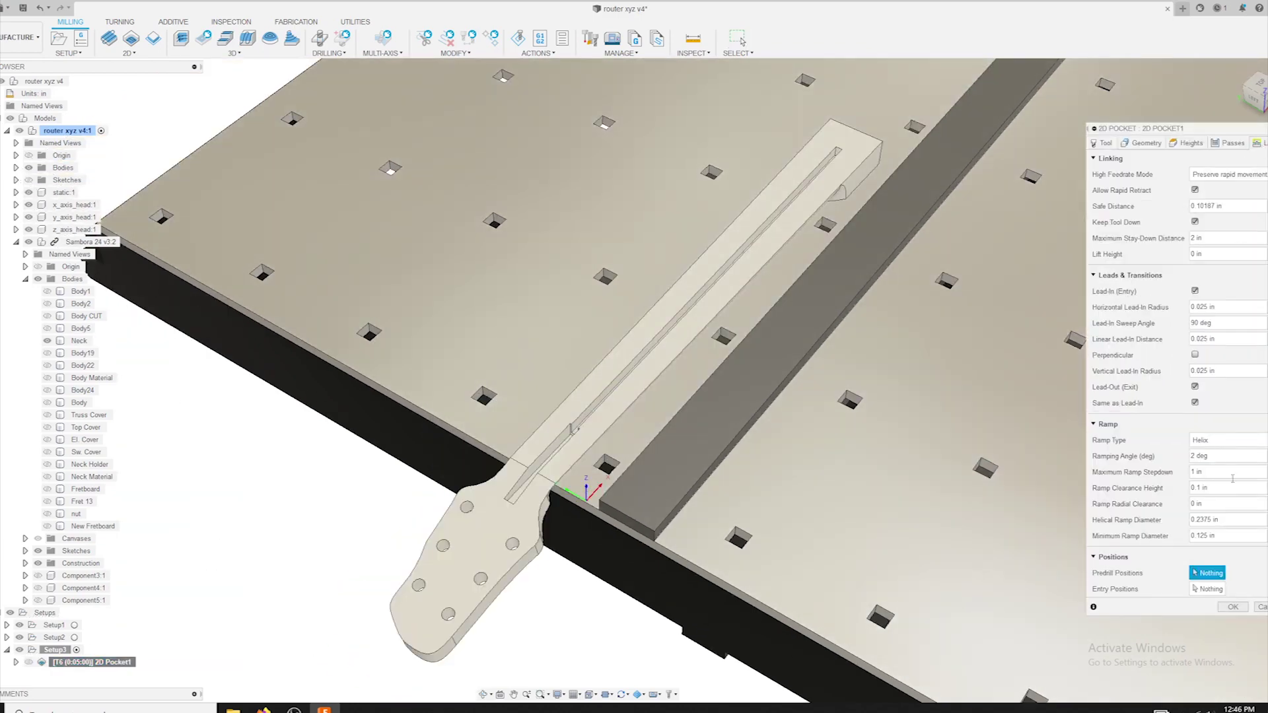
pyautogui.click(1229, 440)
pyautogui.click(1223, 481)
pyautogui.click(1232, 543)
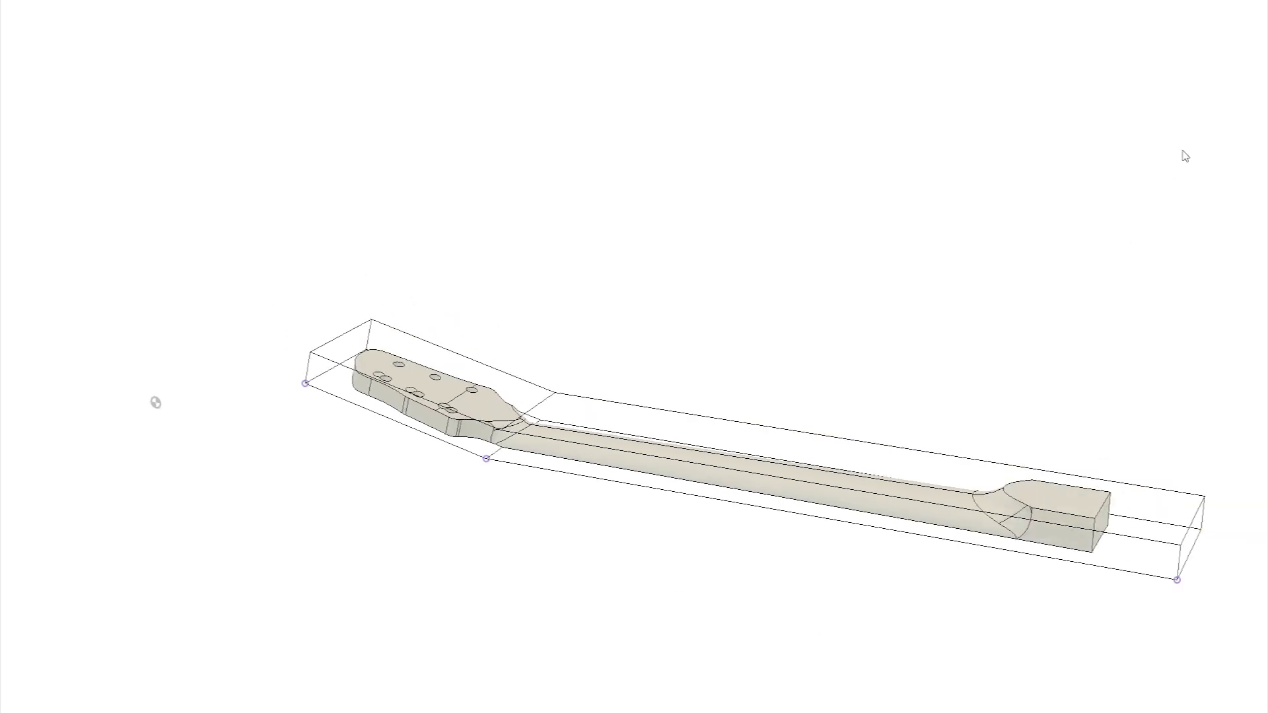
# Sketch a wedge outline from the neck bend with a horizontal line, a vertical line at its end, and a sloped line along the headstock's underside.
pyautogui.press('l')
pyautogui.scroll(2, 449, 504)
pyautogui.click(498, 466)
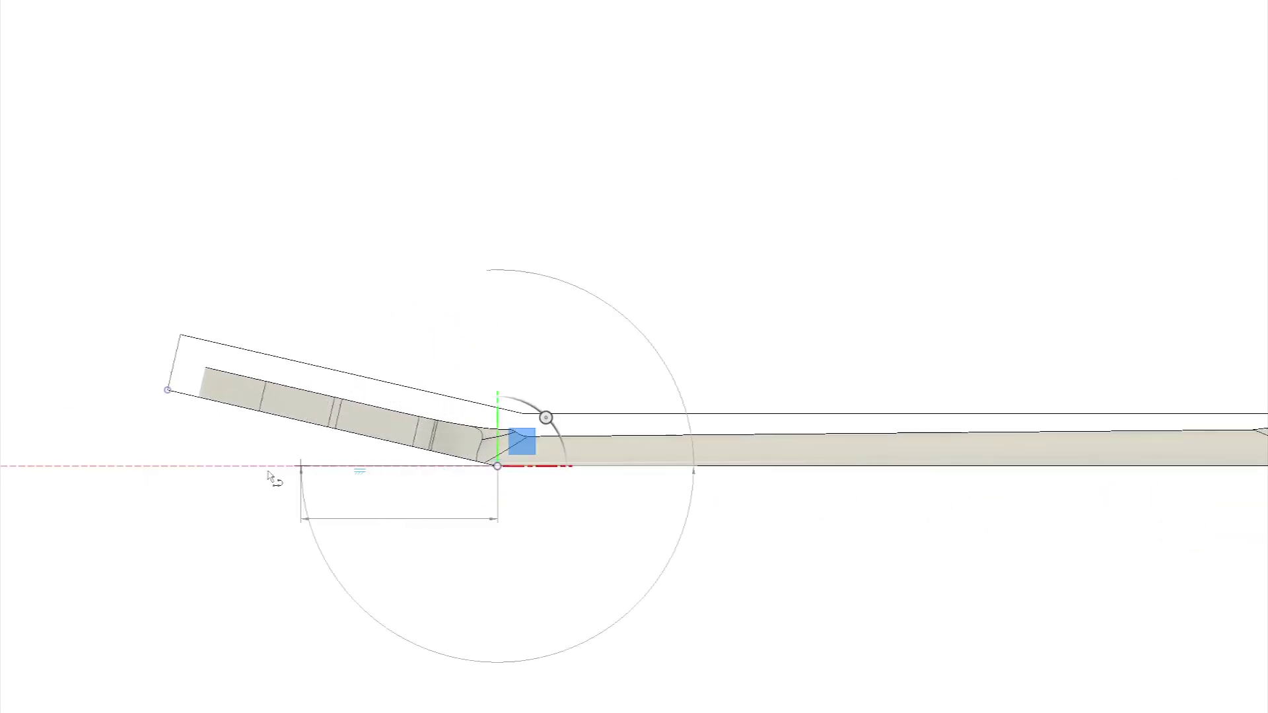
pyautogui.click(75, 467)
pyautogui.click(76, 312)
pyautogui.click(134, 371)
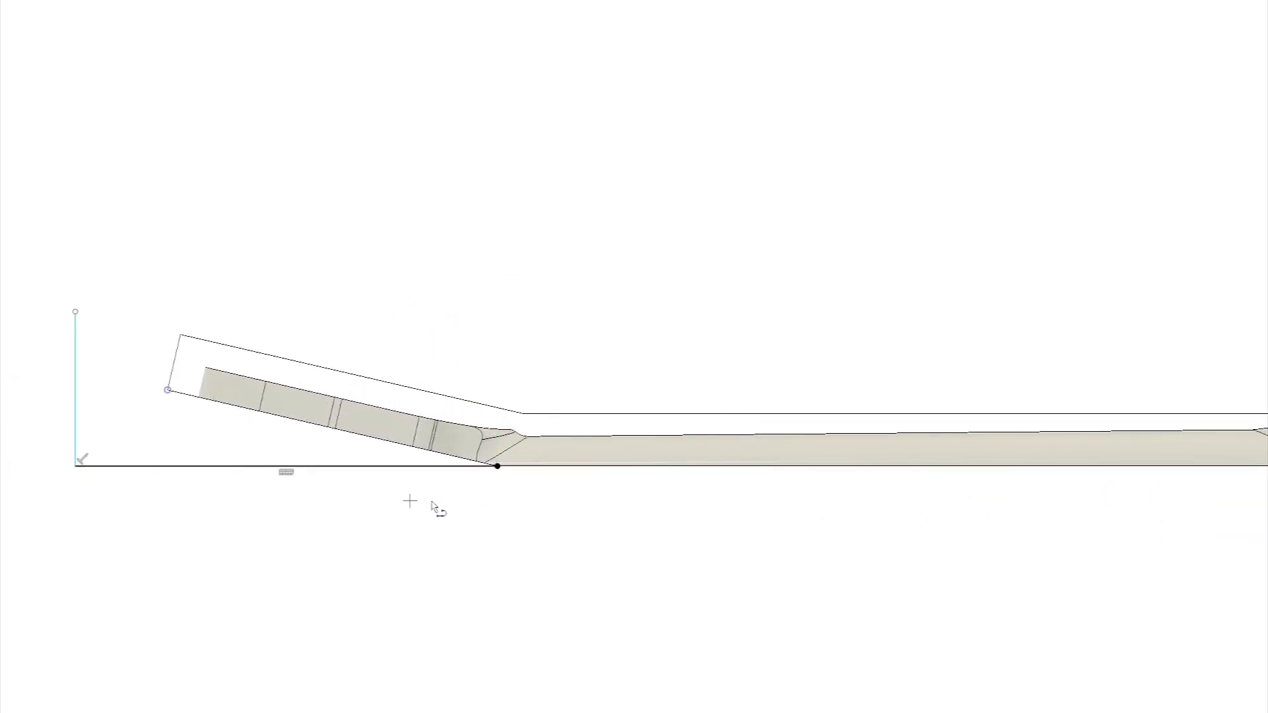
pyautogui.click(497, 466)
pyautogui.click(30, 366)
pyautogui.press('Escape')
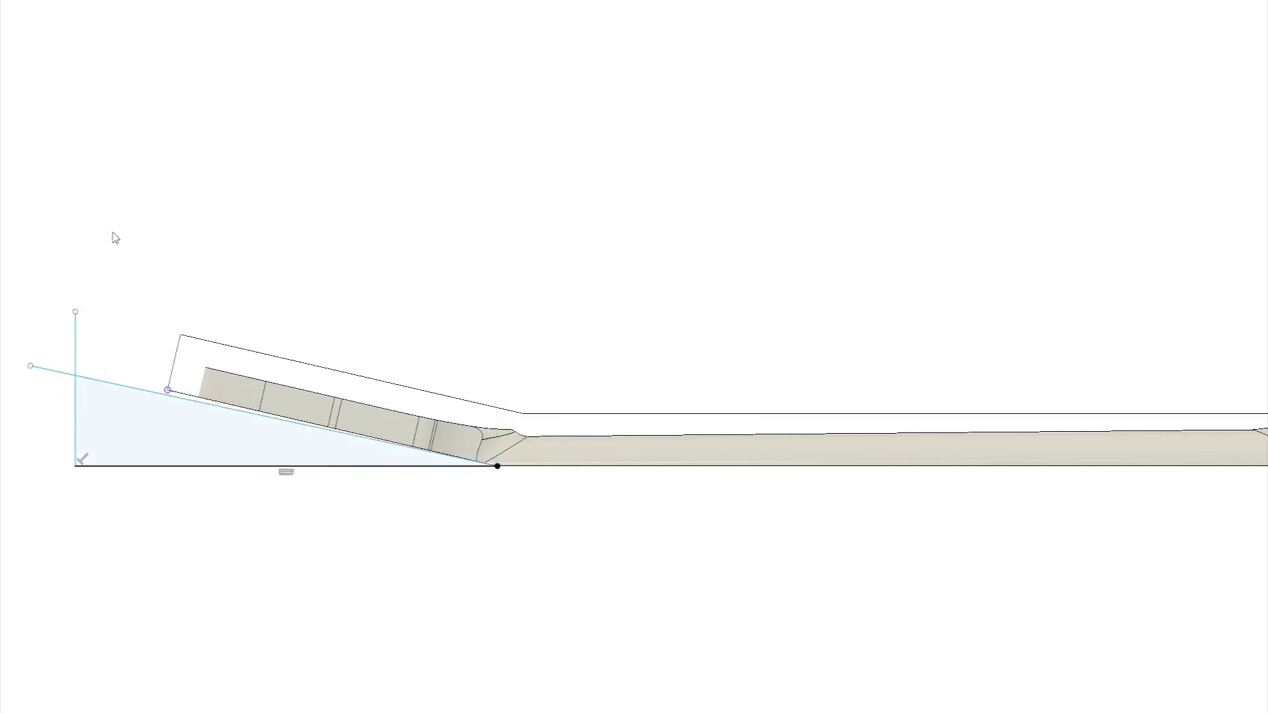
# Make the wedge's sloped line meet the stock outline's lower corner, then shorten the wedge to just beyond the headstock and trim the overhangs.
pyautogui.click(109, 383)
pyautogui.click(167, 391)
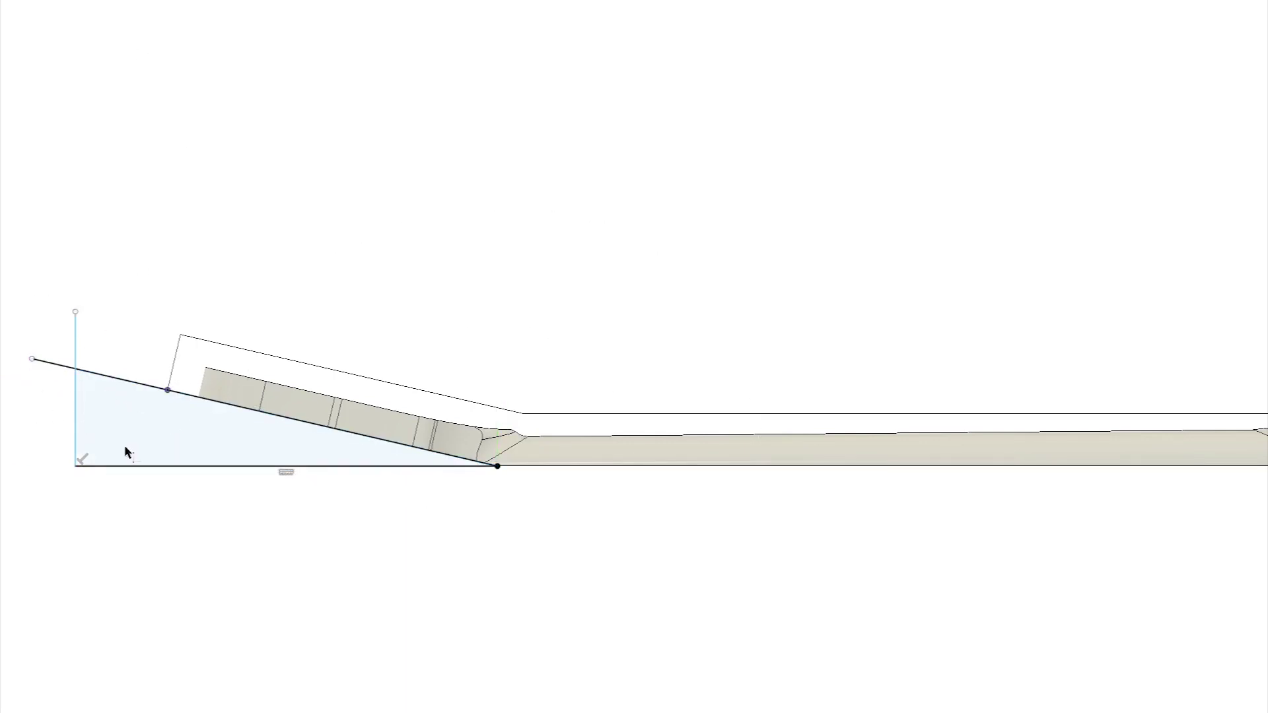
pyautogui.moveTo(75, 418); pyautogui.dragTo(137, 414)
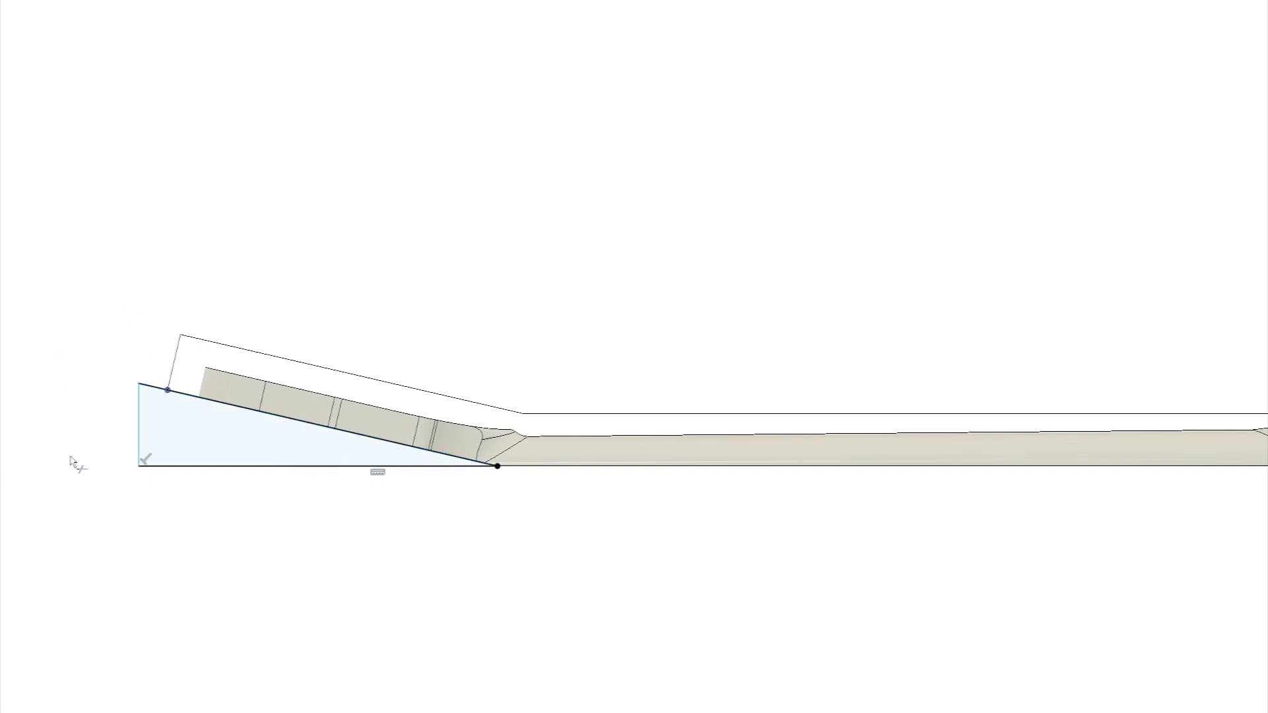
pyautogui.click(353, 535)
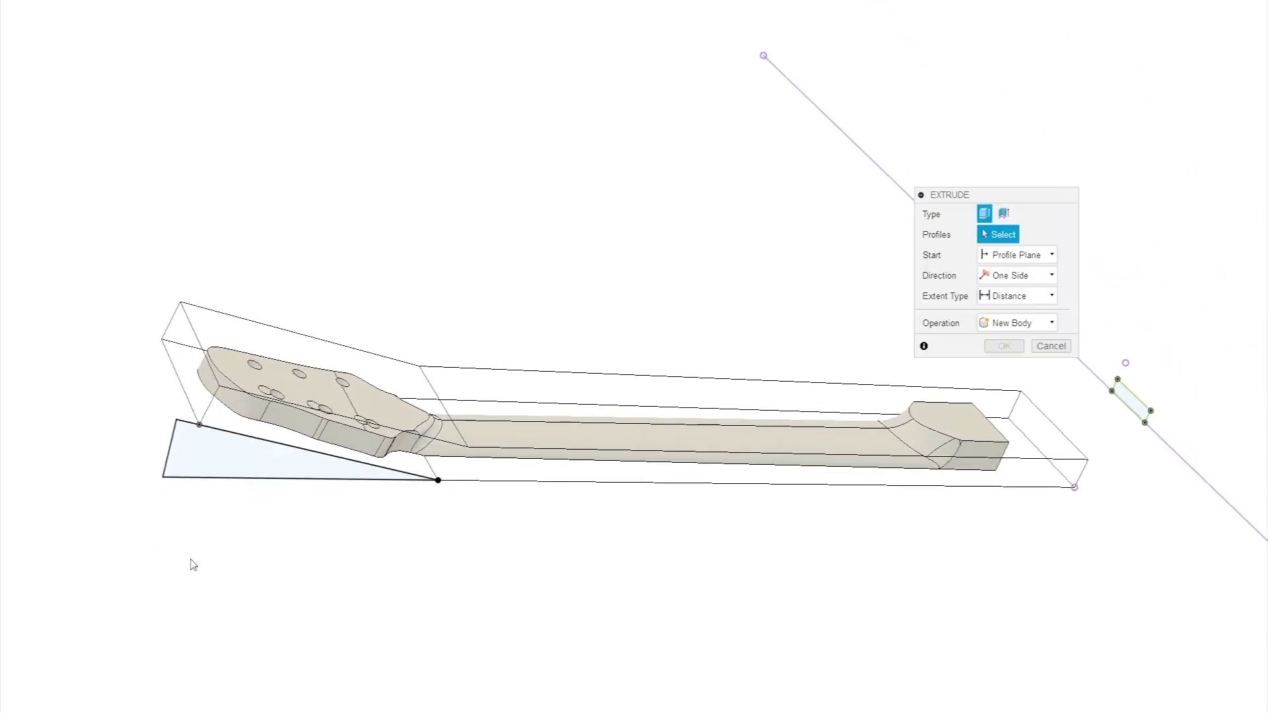
# Extrude the wedge profile using the To Object extent, ending at the stock outline's far corner.
pyautogui.click(231, 461)
pyautogui.click(1030, 298)
pyautogui.click(1029, 330)
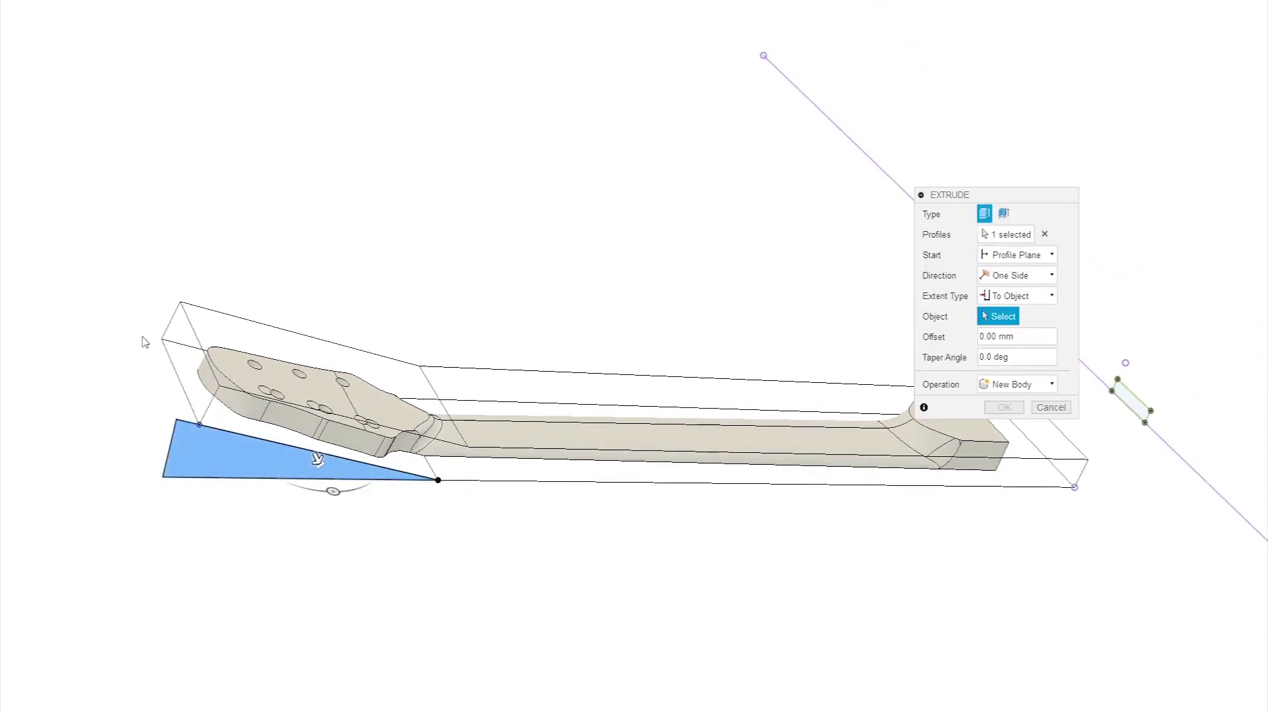
pyautogui.click(162, 339)
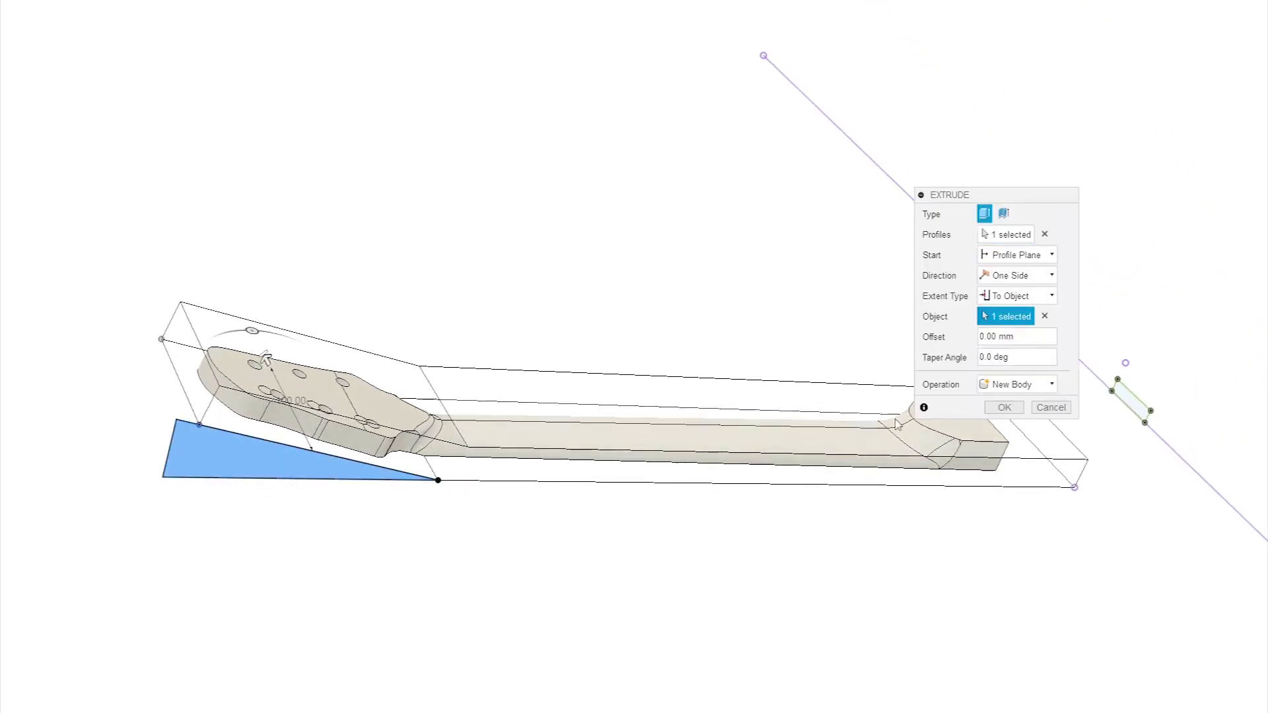
pyautogui.click(1022, 384)
pyautogui.click(1028, 451)
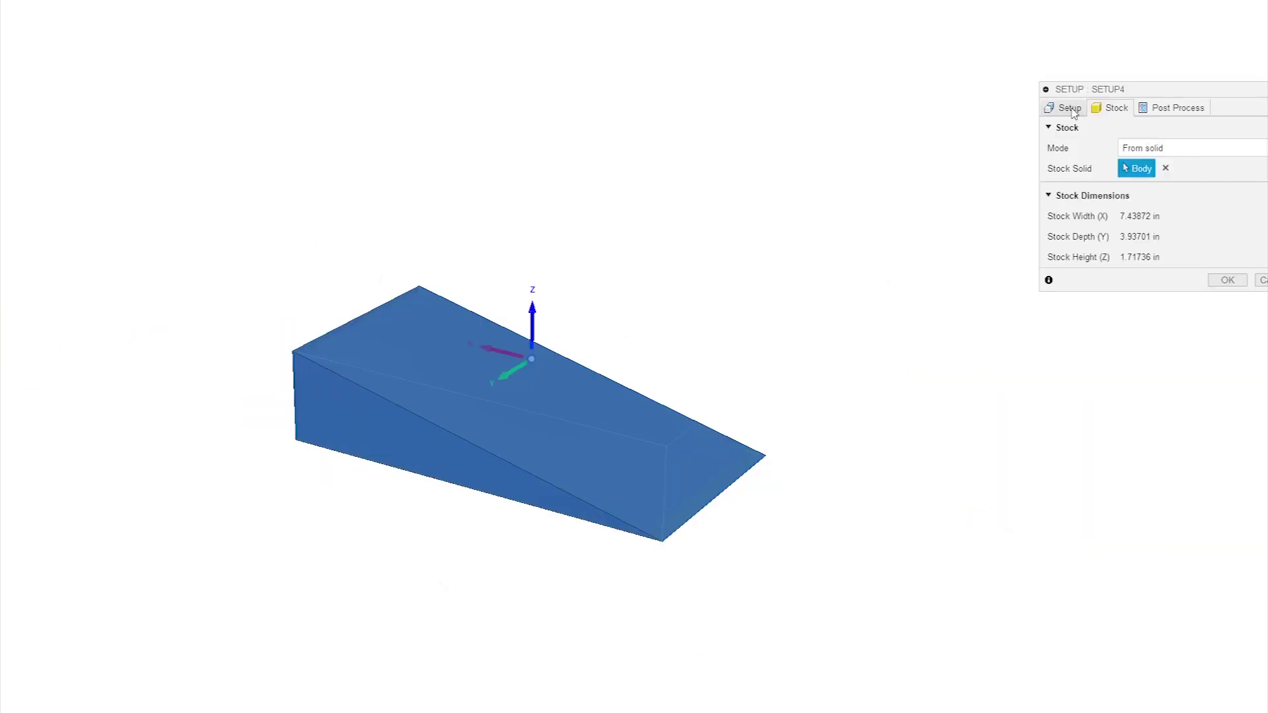
# Set the wedge setup's origin to the stock box point midway along its thin bottom edge and accept the setup.
pyautogui.click(1062, 111)
pyautogui.click(1134, 339)
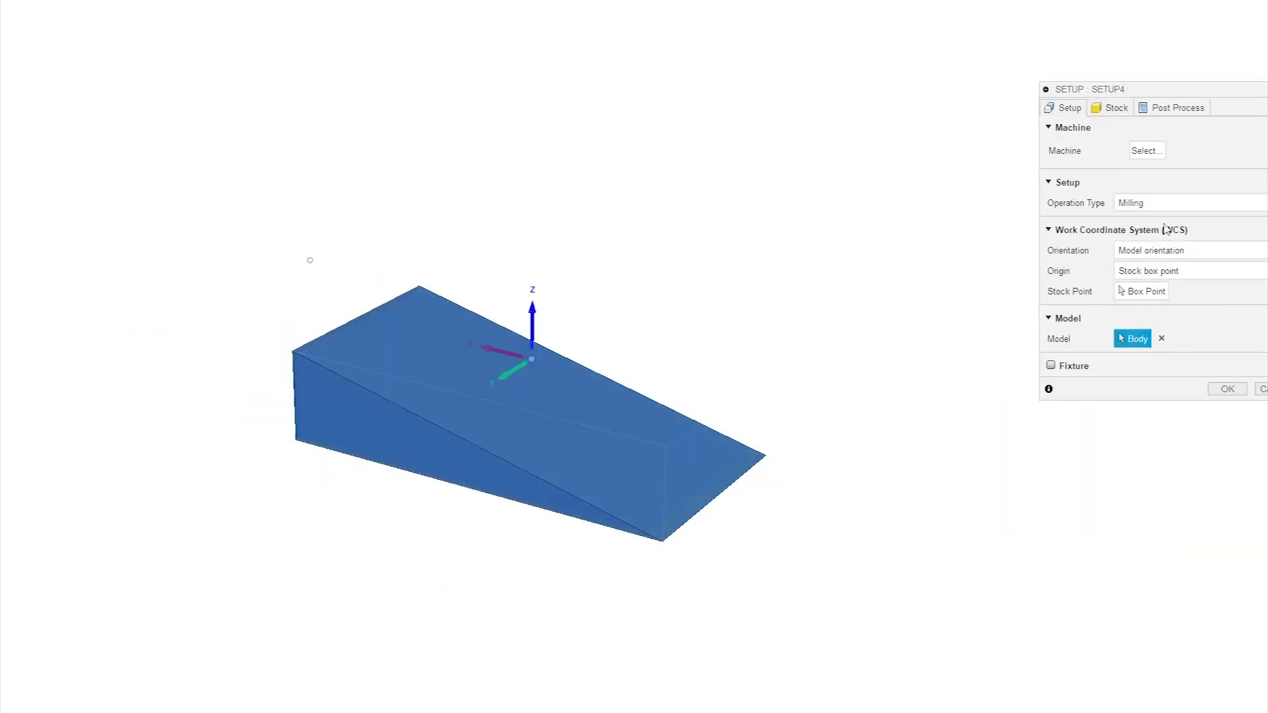
pyautogui.click(1167, 105)
pyautogui.click(1111, 107)
pyautogui.click(1066, 107)
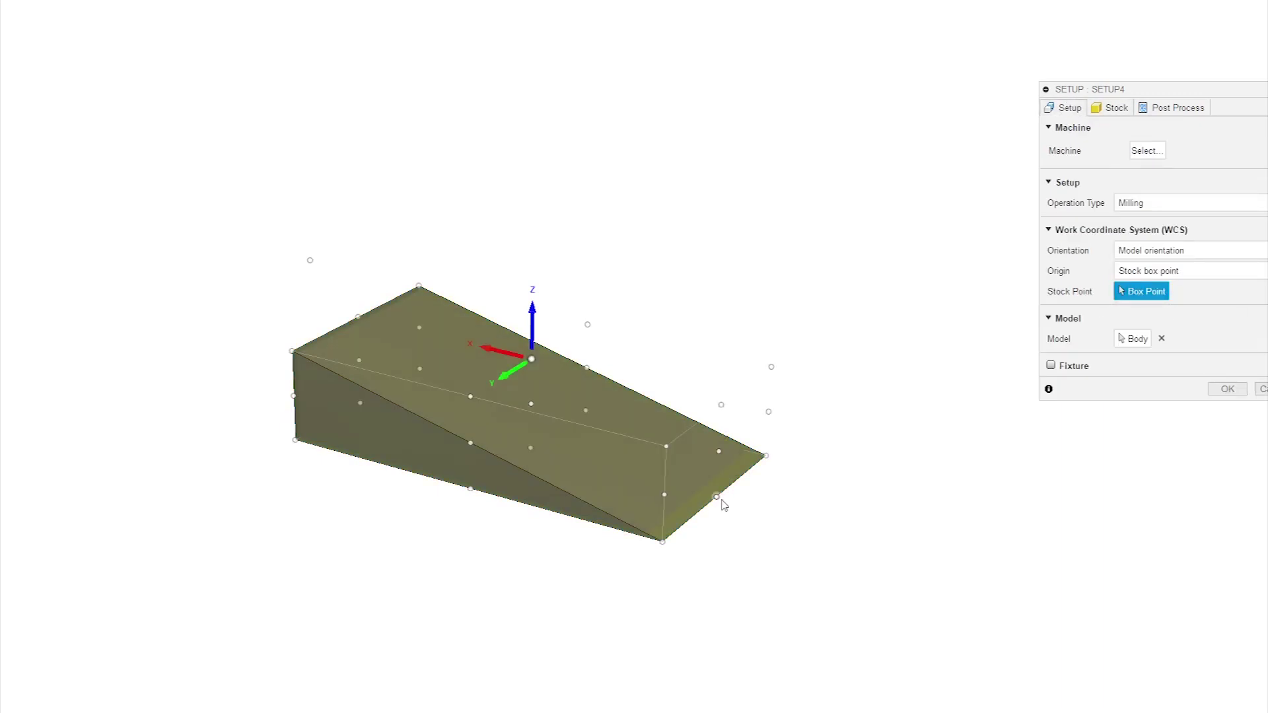
pyautogui.click(716, 497)
pyautogui.click(1228, 389)
# Assign the 3/4" ball end mill from the toollib library to the wedge's scallop toolpath and select the wedge's bottom outline as boundary.
pyautogui.scroll(2, 523, 600)
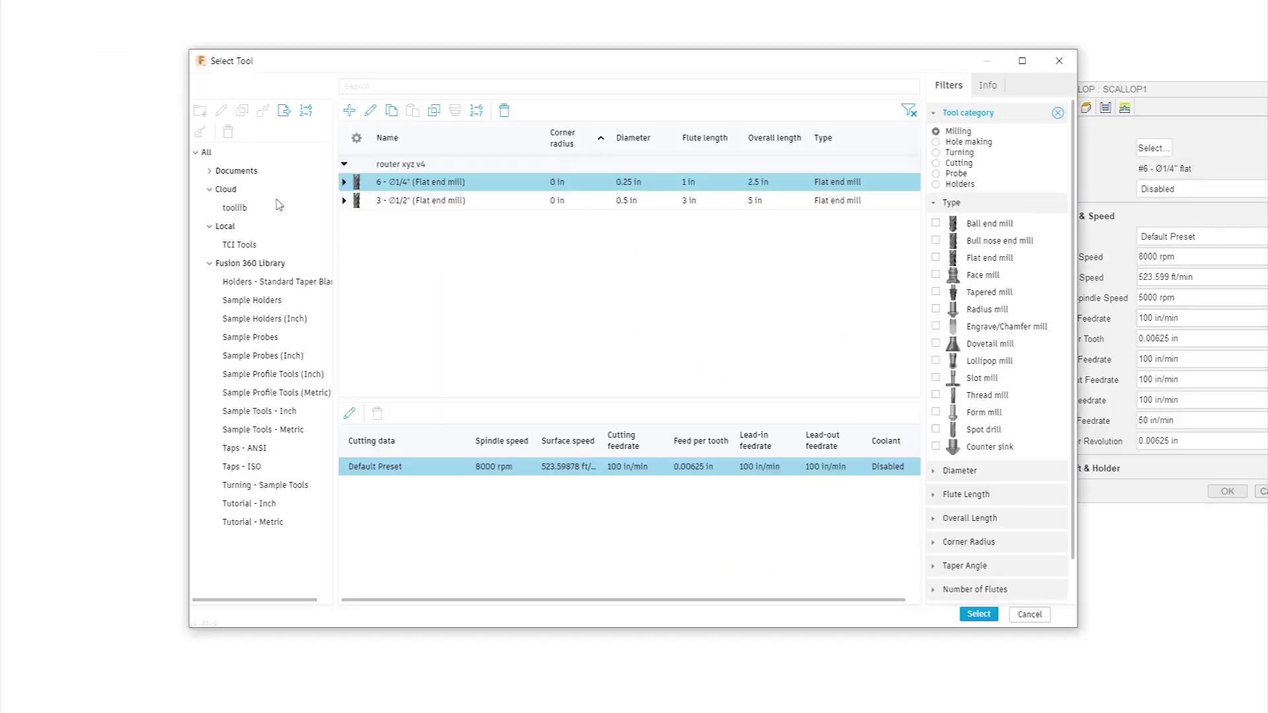
pyautogui.click(278, 206)
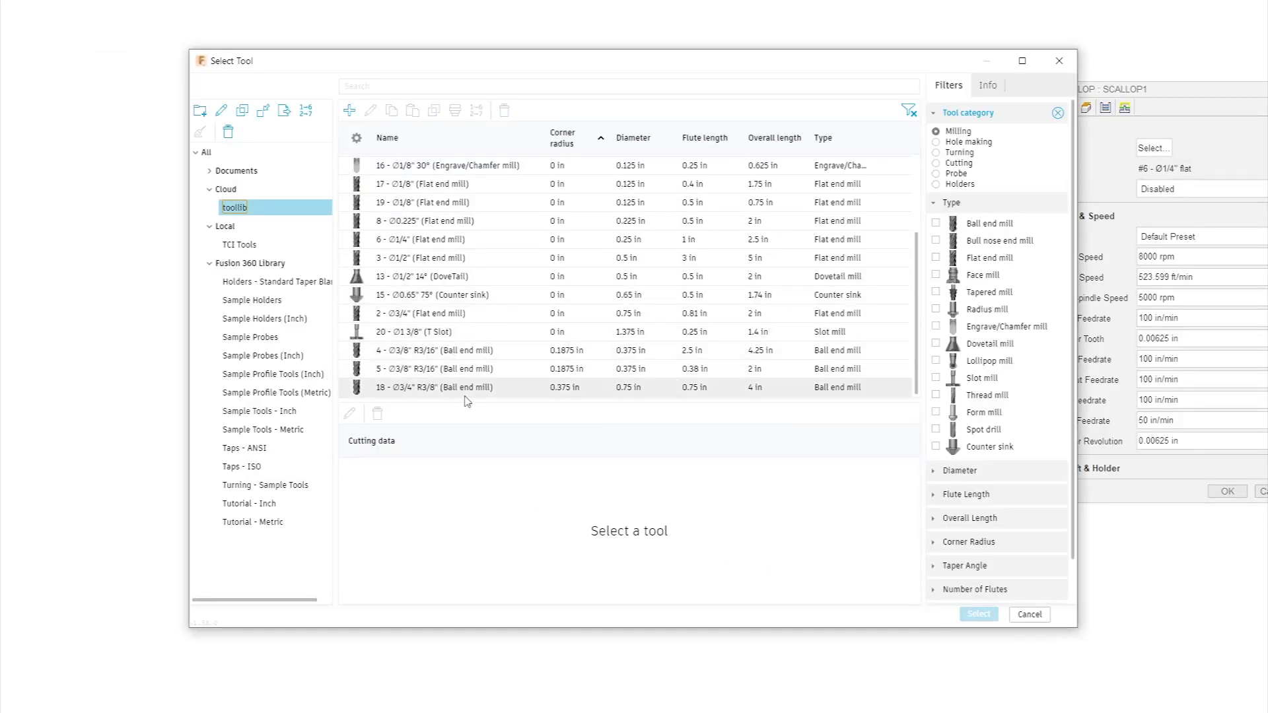
pyautogui.click(465, 390)
pyautogui.click(976, 617)
pyautogui.click(1066, 108)
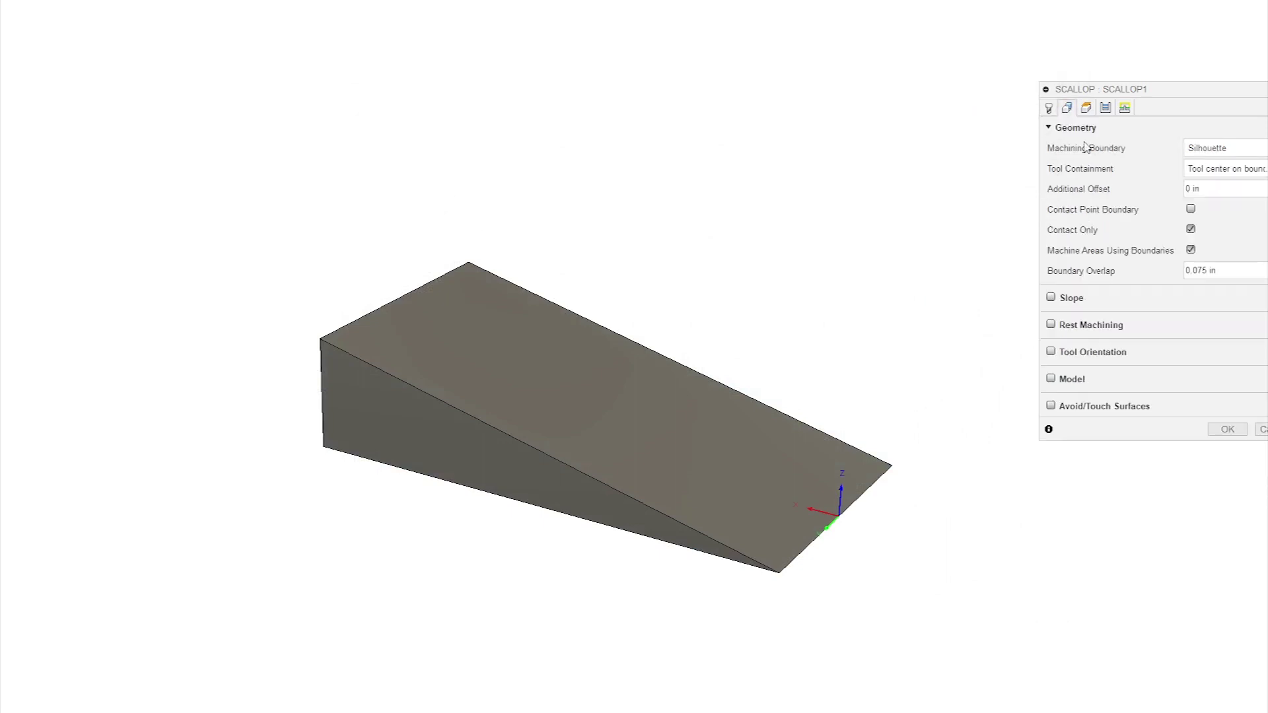
pyautogui.click(804, 557)
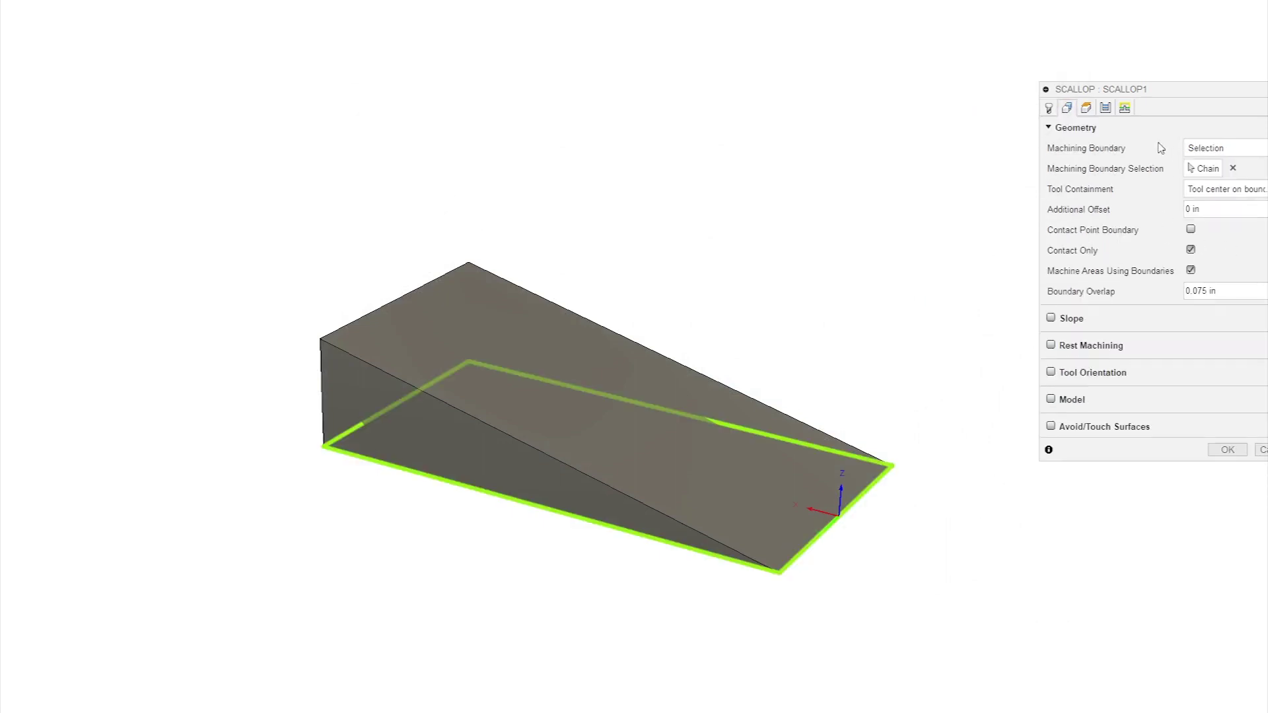
# Set the scallop passes to Outside -> in with Link from Inside to Outside enabled, edit the stepover, and generate the toolpath.
pyautogui.click(1106, 108)
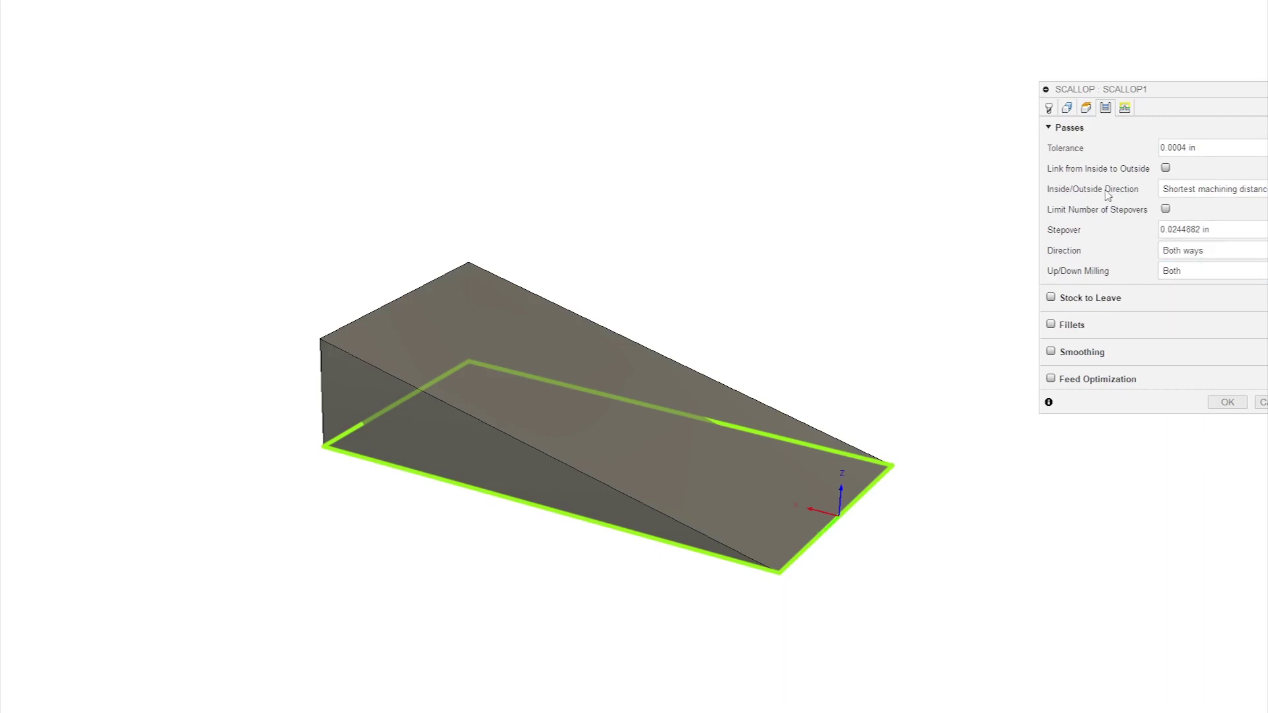
pyautogui.click(1259, 193)
pyautogui.click(1201, 224)
pyautogui.click(1165, 168)
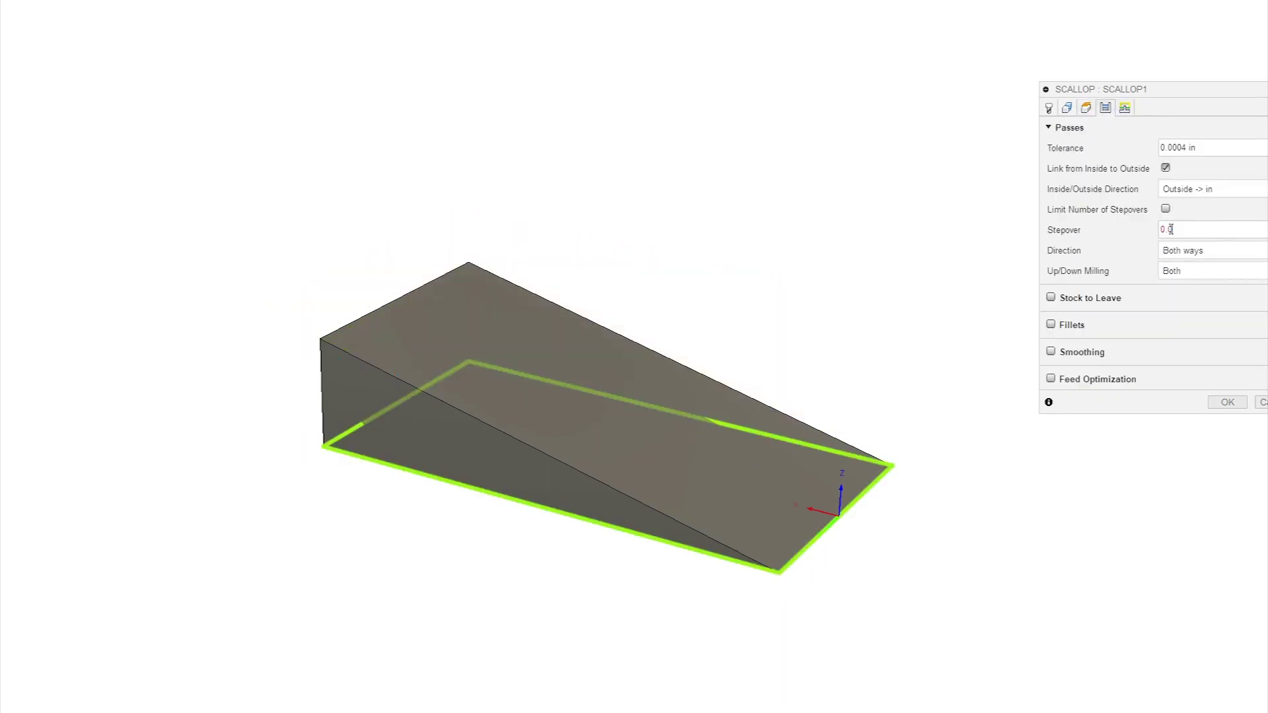
pyautogui.click(1246, 405)
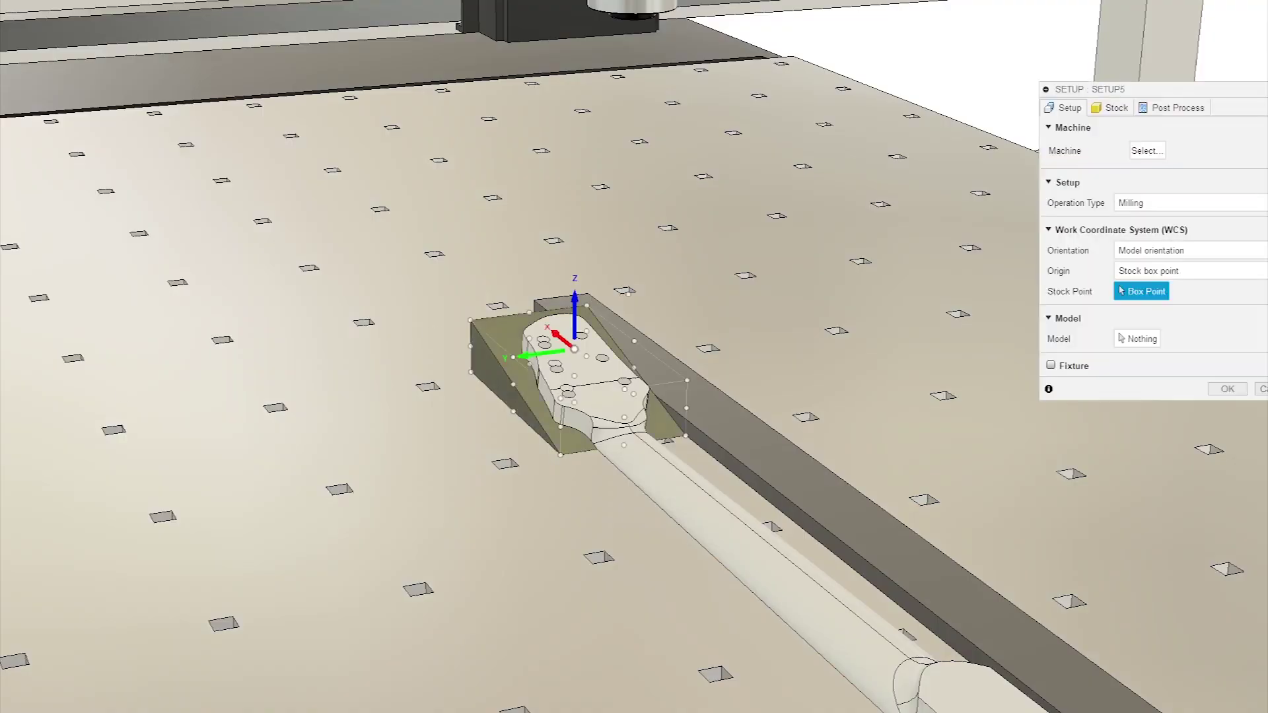
# Define the new neck setup's stock From solid, using the angled neck blank body.
pyautogui.click(1113, 108)
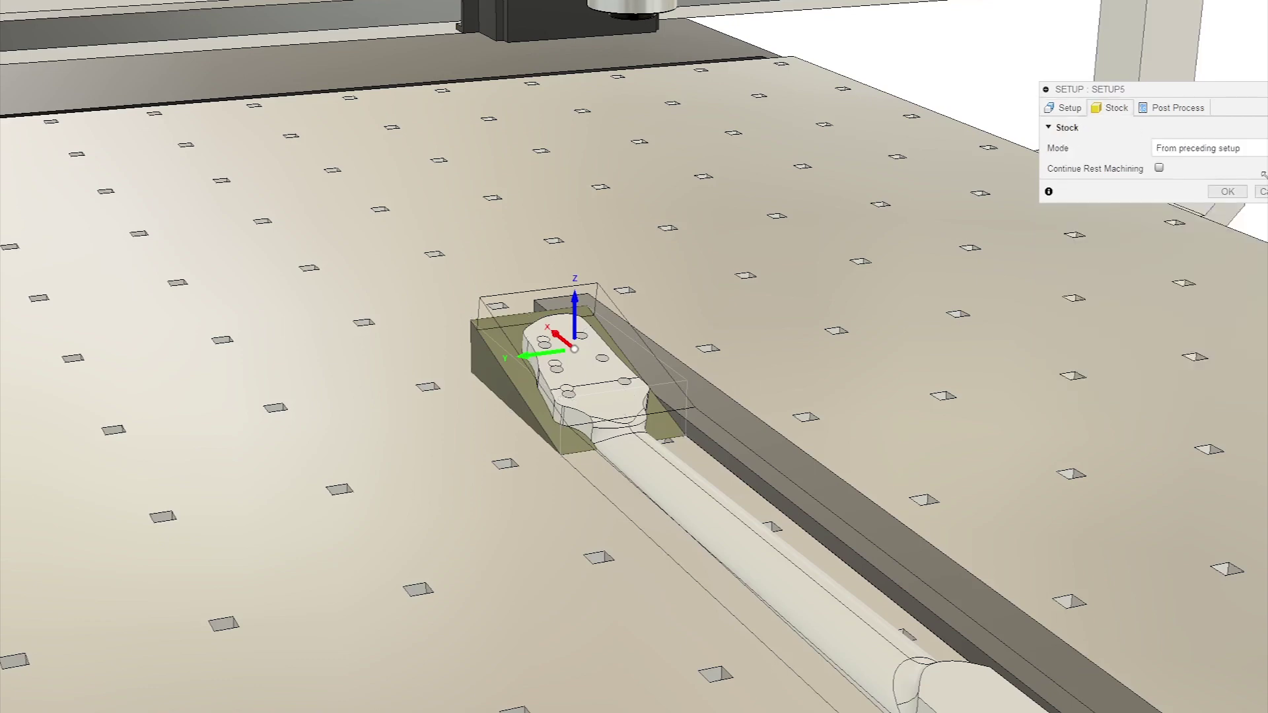
pyautogui.click(1182, 148)
pyautogui.click(1129, 252)
pyautogui.click(923, 542)
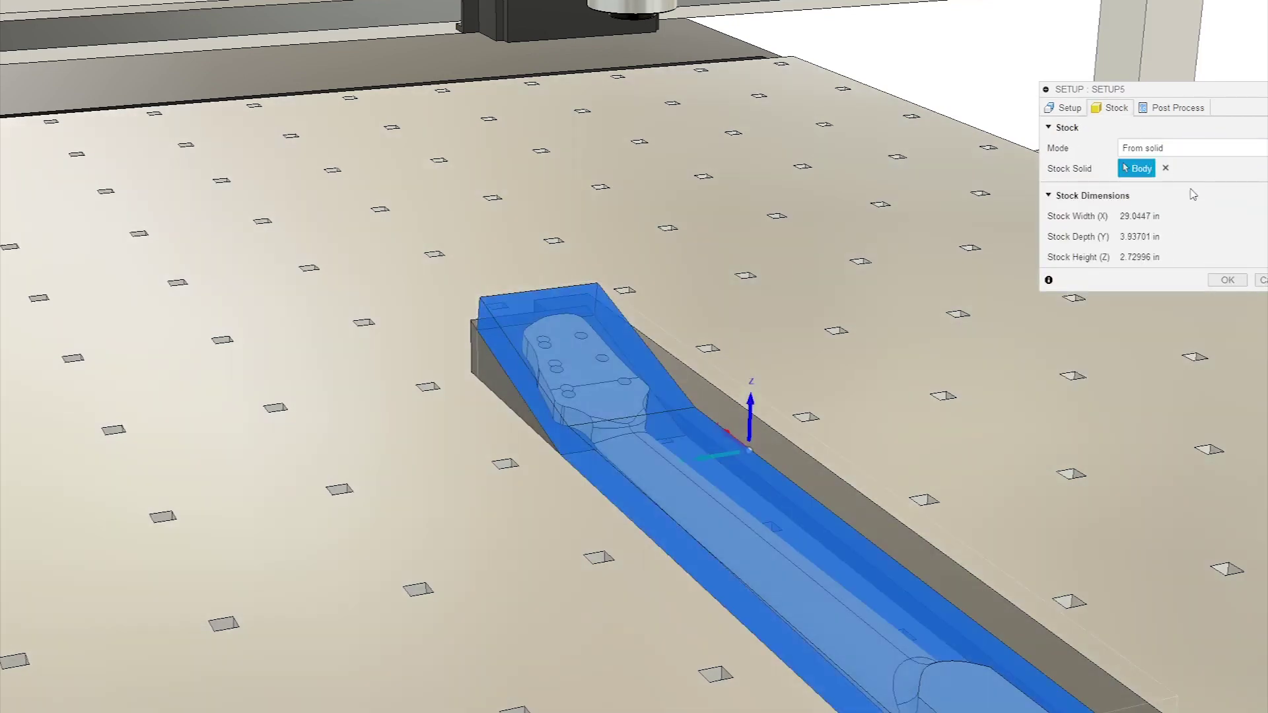
# Set the neck setup's origin to a selected point at the blank's bend and activate its model selection.
pyautogui.click(1069, 109)
pyautogui.click(1162, 271)
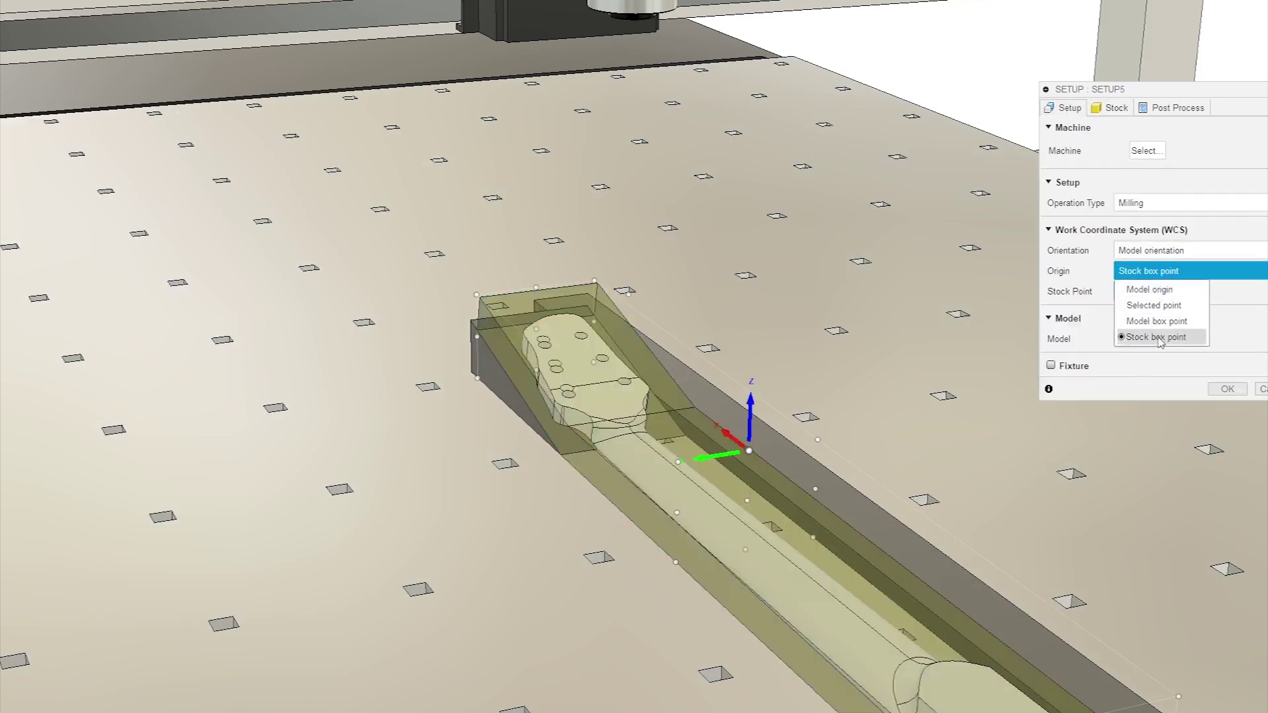
pyautogui.click(1186, 342)
pyautogui.click(688, 437)
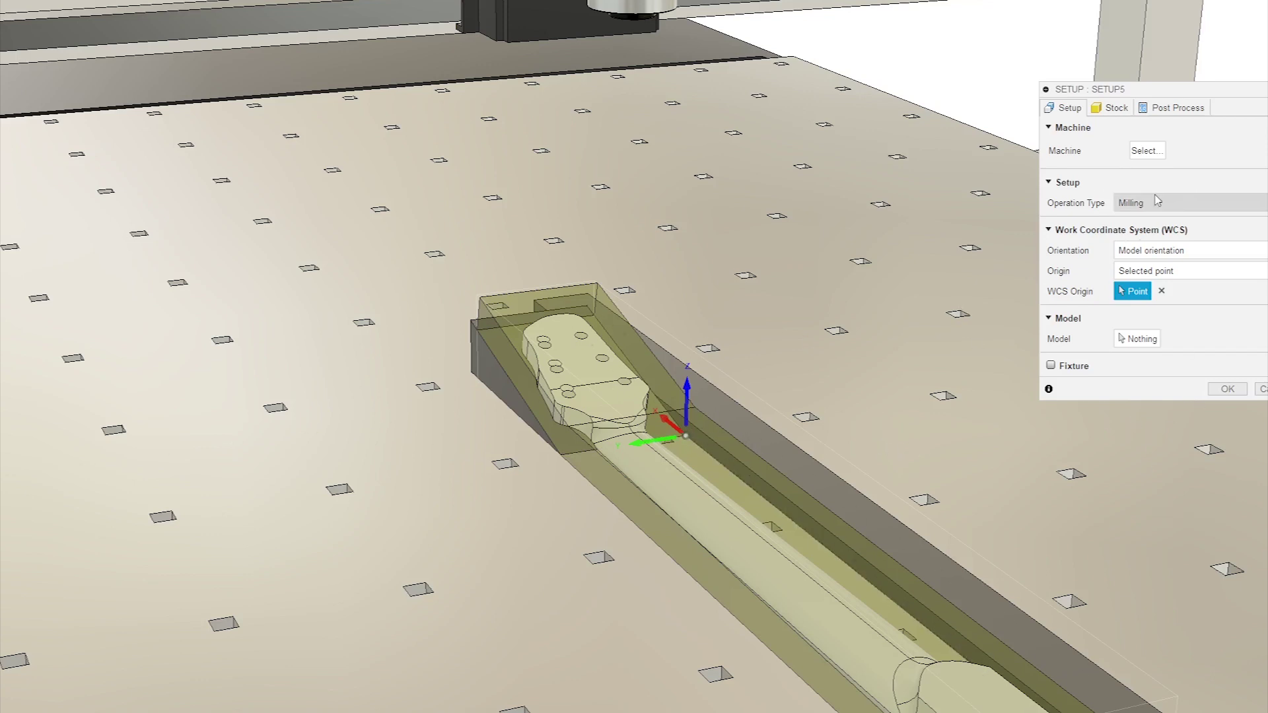
pyautogui.click(1137, 339)
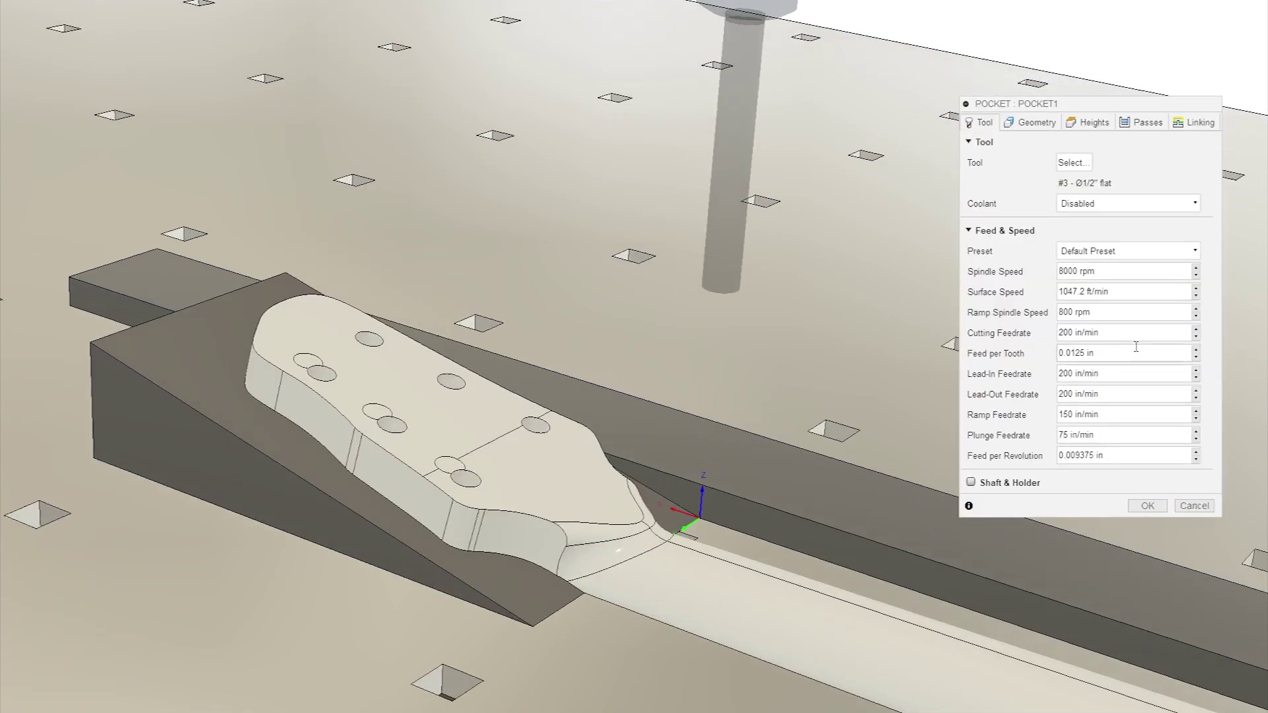
# Use the headstock outline as the pocket toolpath's machining boundary, with Rest Machining sourced from setup stock.
pyautogui.click(1023, 125)
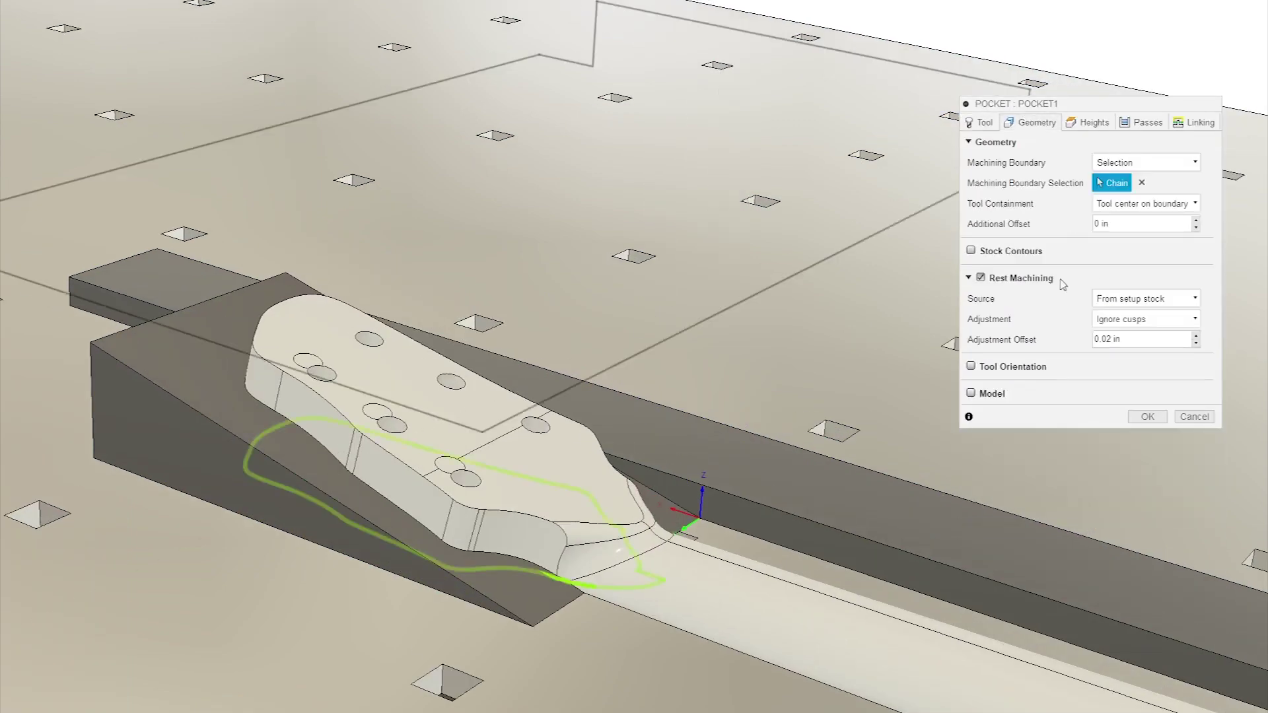
pyautogui.click(1145, 299)
pyautogui.click(1137, 363)
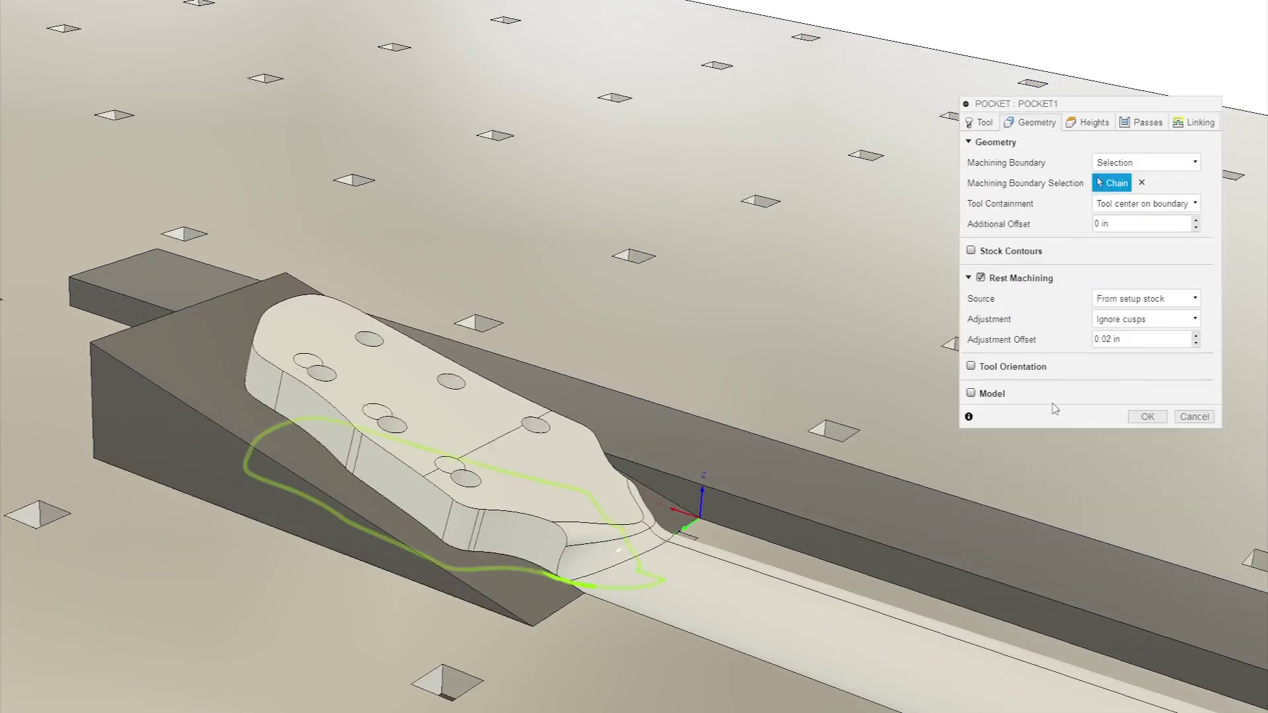
# Enable Manual Stepover with a 0.25 in maximum, adjust minimum stepover, direction and roughing stepdown, and generate the headstock pocket.
pyautogui.click(1143, 122)
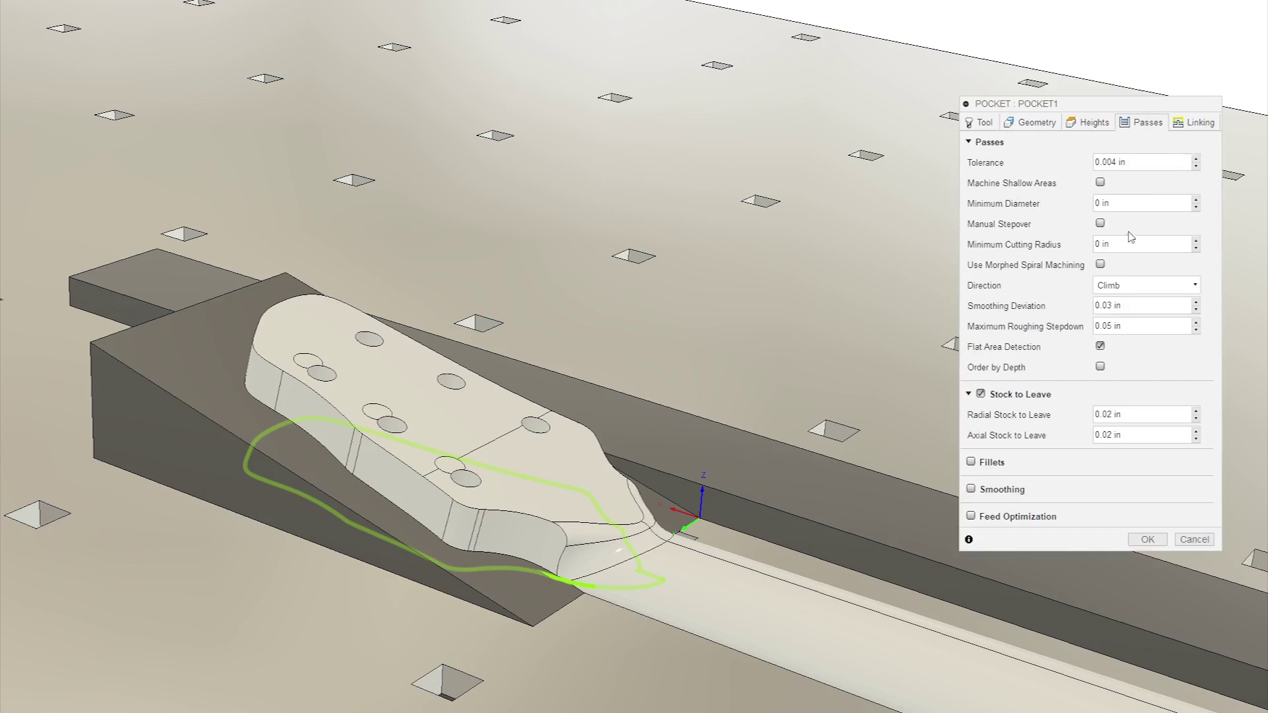
pyautogui.click(1100, 223)
pyautogui.press('Tab')
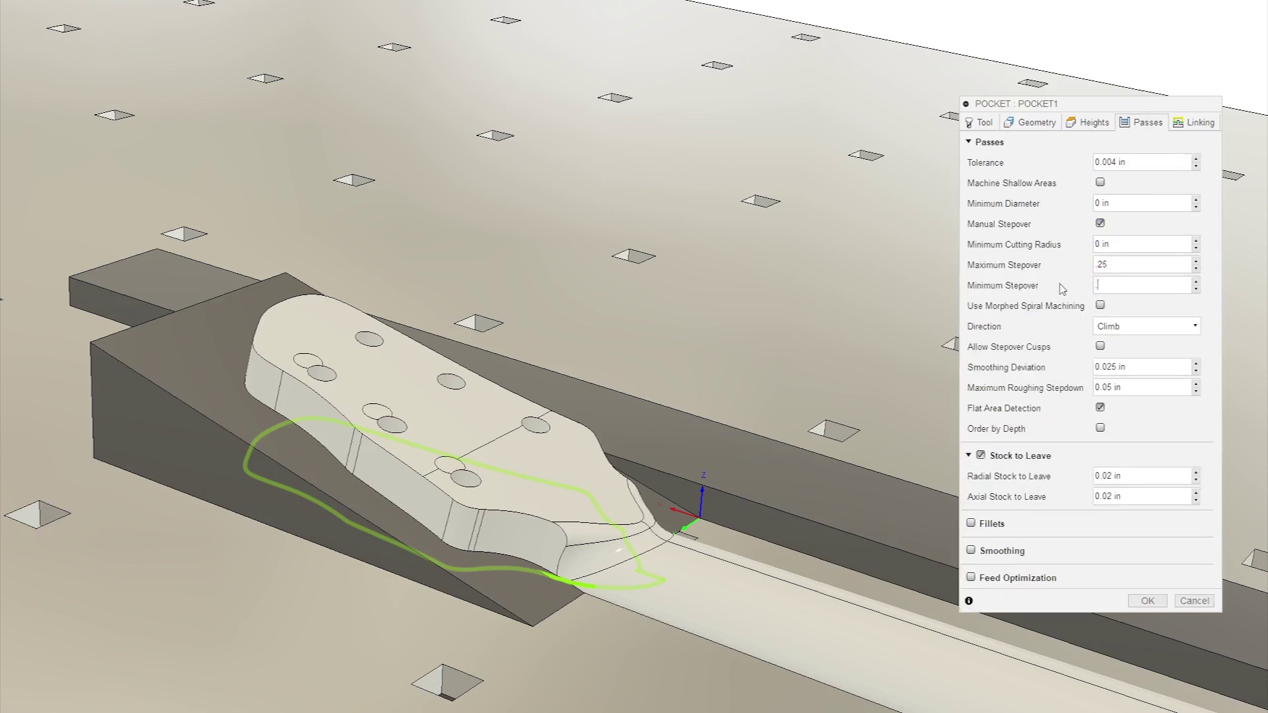
pyautogui.click(1117, 327)
pyautogui.click(1116, 376)
pyautogui.moveTo(1138, 392); pyautogui.dragTo(1090, 391)
pyautogui.click(1148, 602)
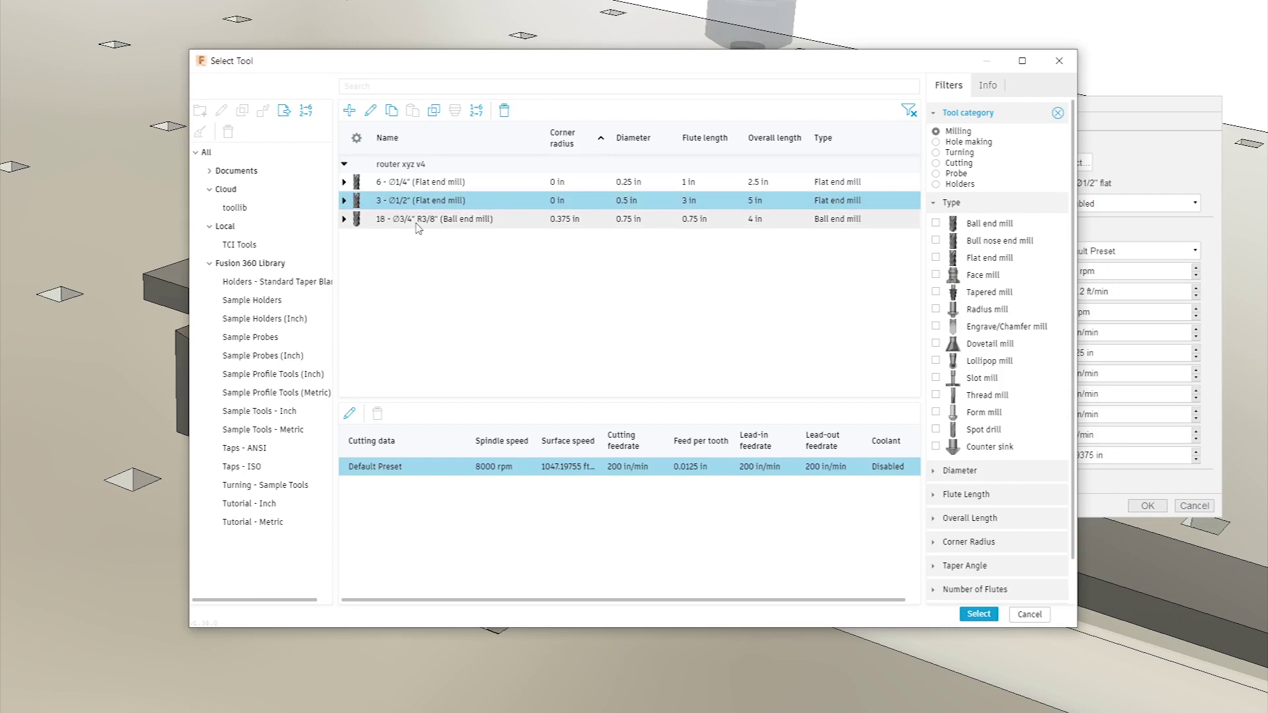
# Assign the 3/4" ball end mill to the headstock scallop toolpath and select the headstock's lower outline as boundary.
pyautogui.click(417, 224)
pyautogui.click(979, 617)
pyautogui.click(987, 124)
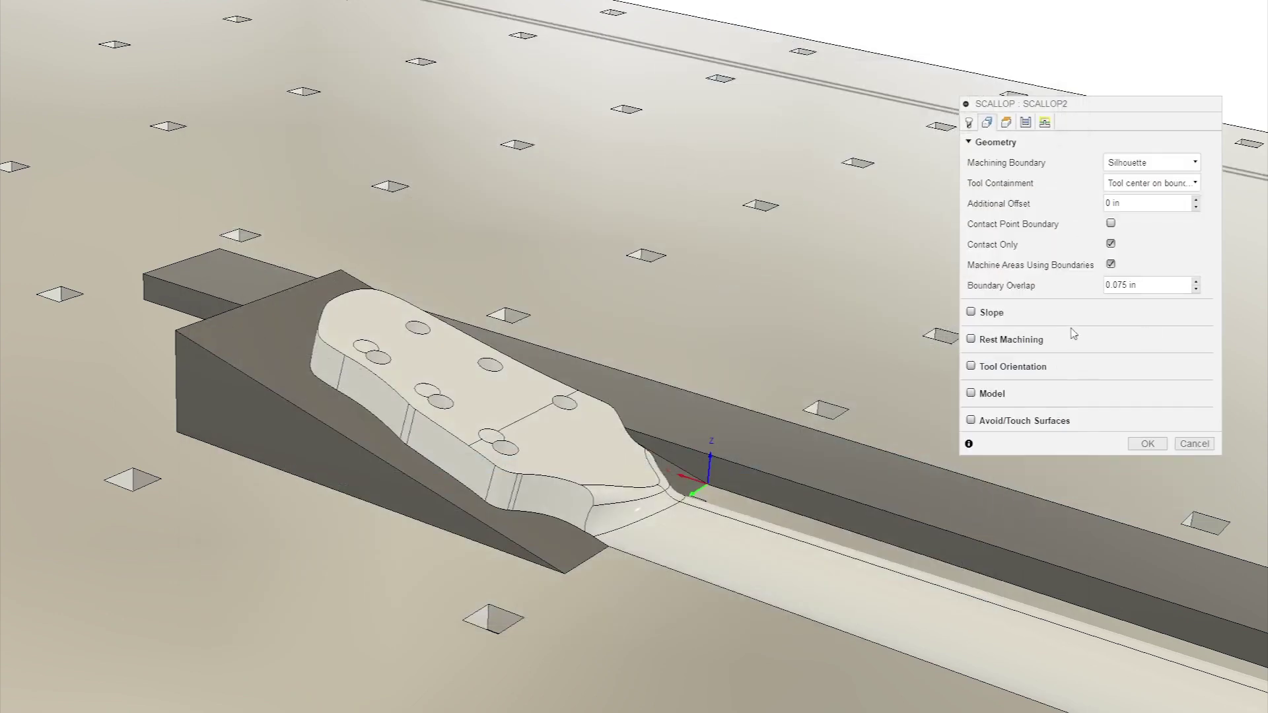
pyautogui.click(626, 530)
# Set the headstock scallop to 0.03 in stepover, One way direction and Outside -> in, and generate the toolpath.
pyautogui.click(1025, 123)
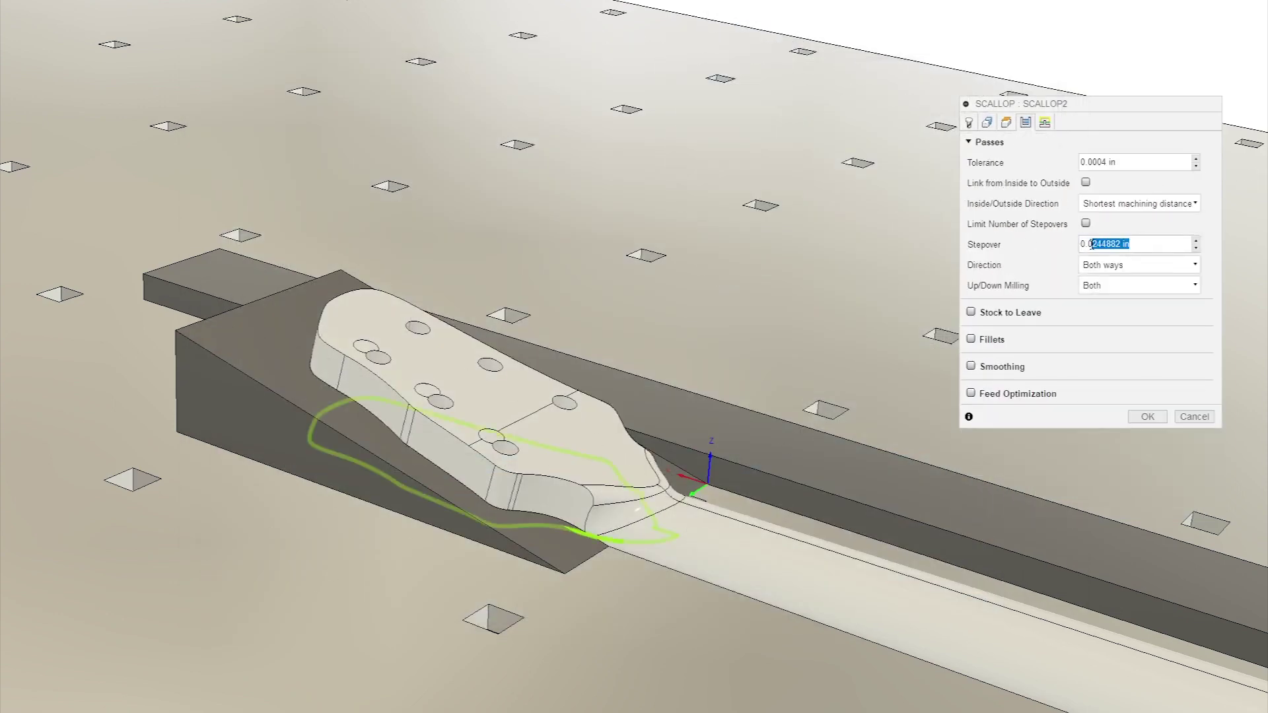
pyautogui.write('0.03')
pyautogui.click(1136, 265)
pyautogui.click(1125, 282)
pyautogui.click(1116, 287)
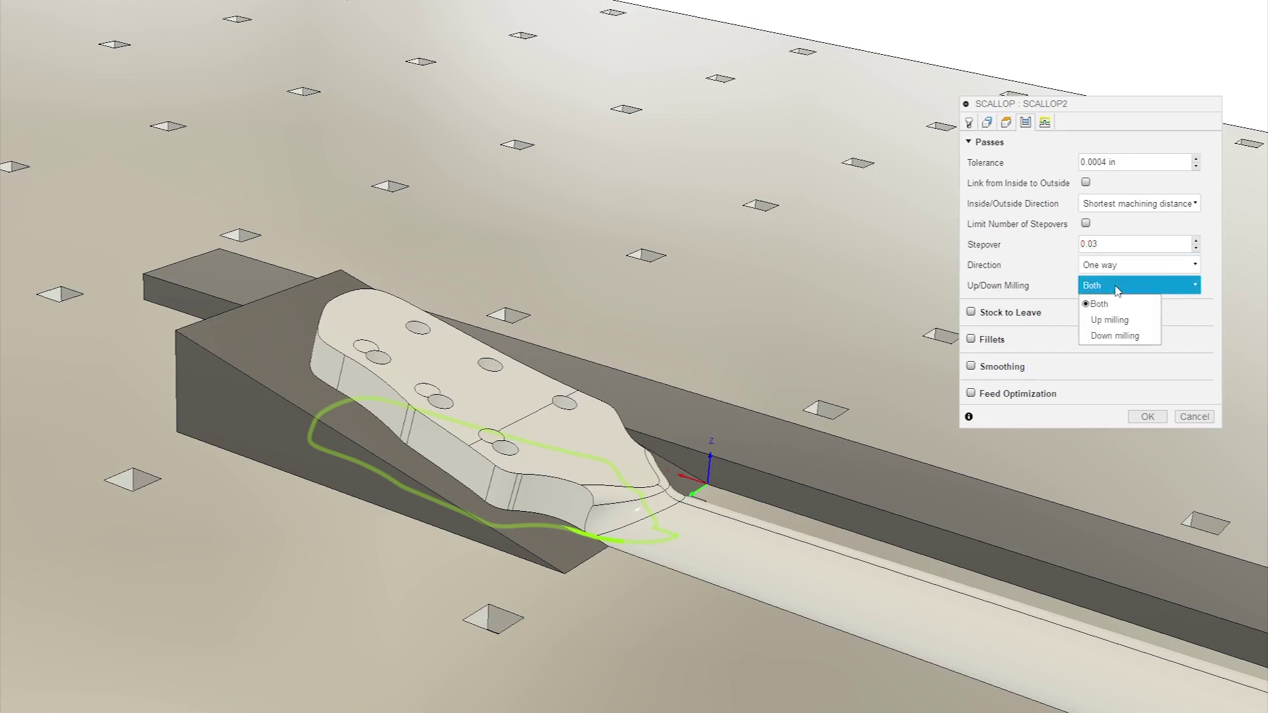
pyautogui.click(1123, 209)
pyautogui.click(1115, 240)
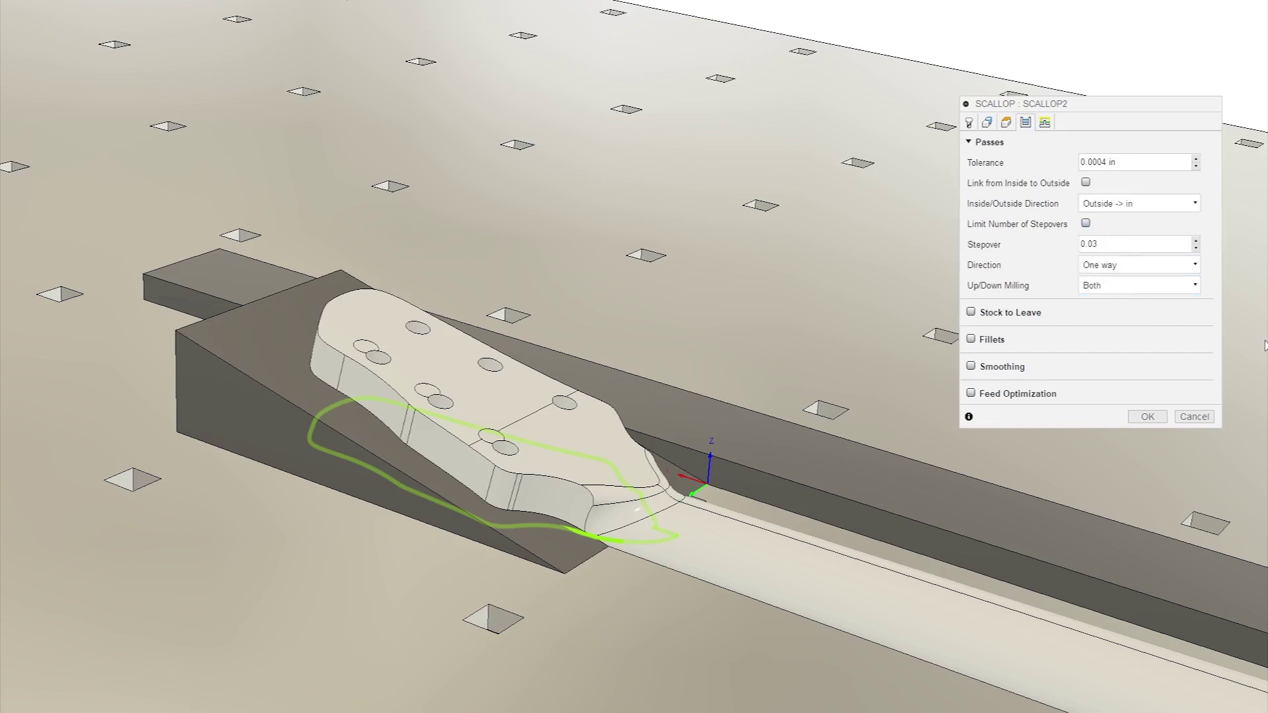
pyautogui.click(1148, 416)
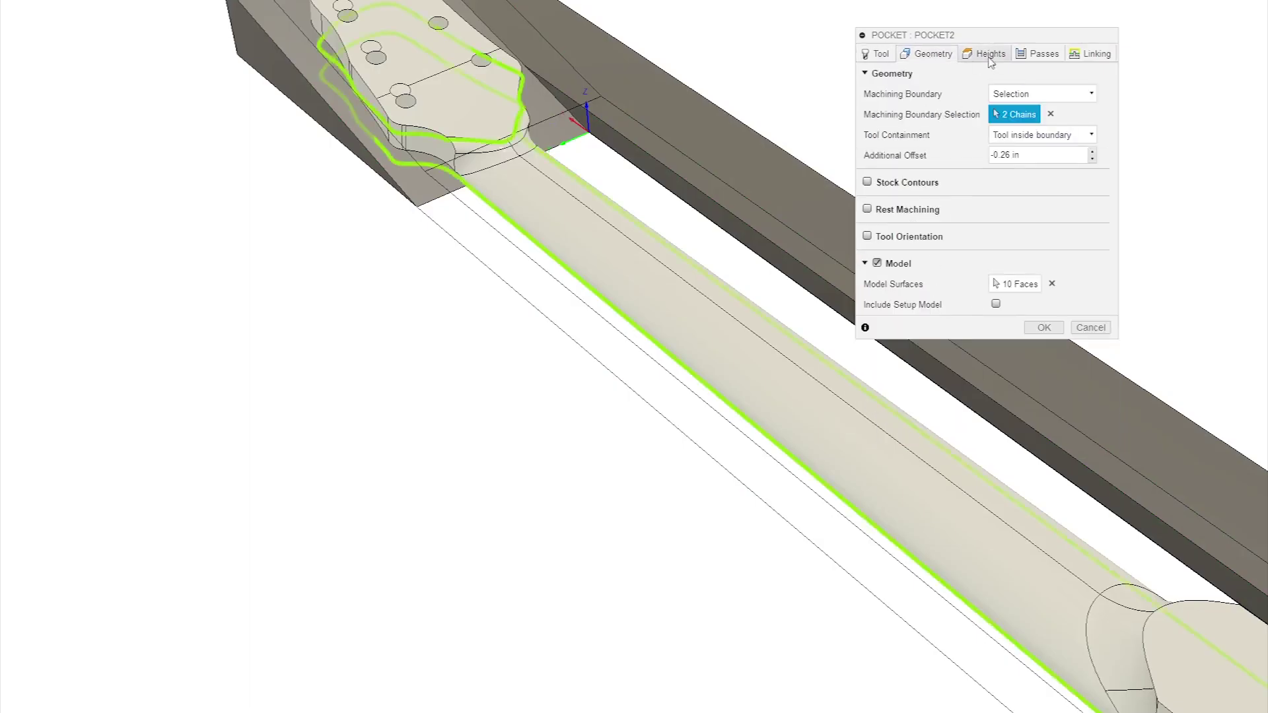
# Open the height settings of the neck pocket toolpath.
pyautogui.click(988, 55)
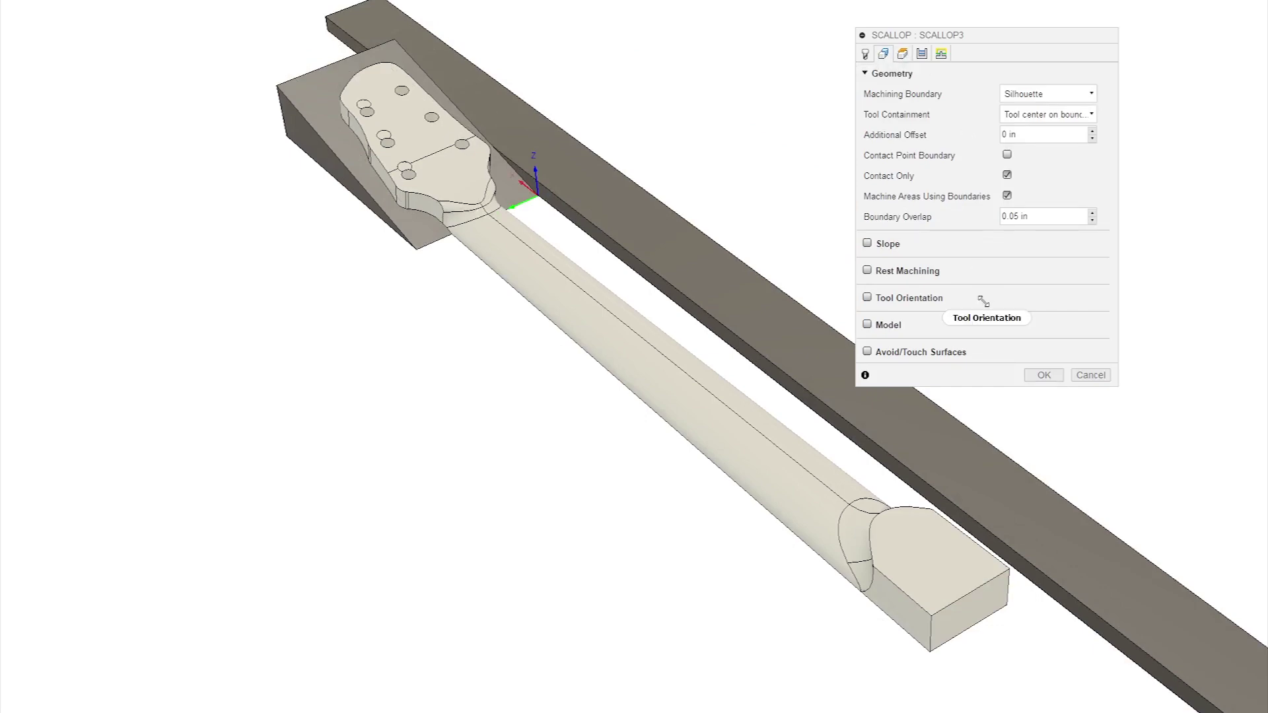
# Assign the 3/4" ball end mill to the neck scallop toolpath and select the whole neck's lower outline as boundary.
pyautogui.click(866, 55)
pyautogui.click(974, 93)
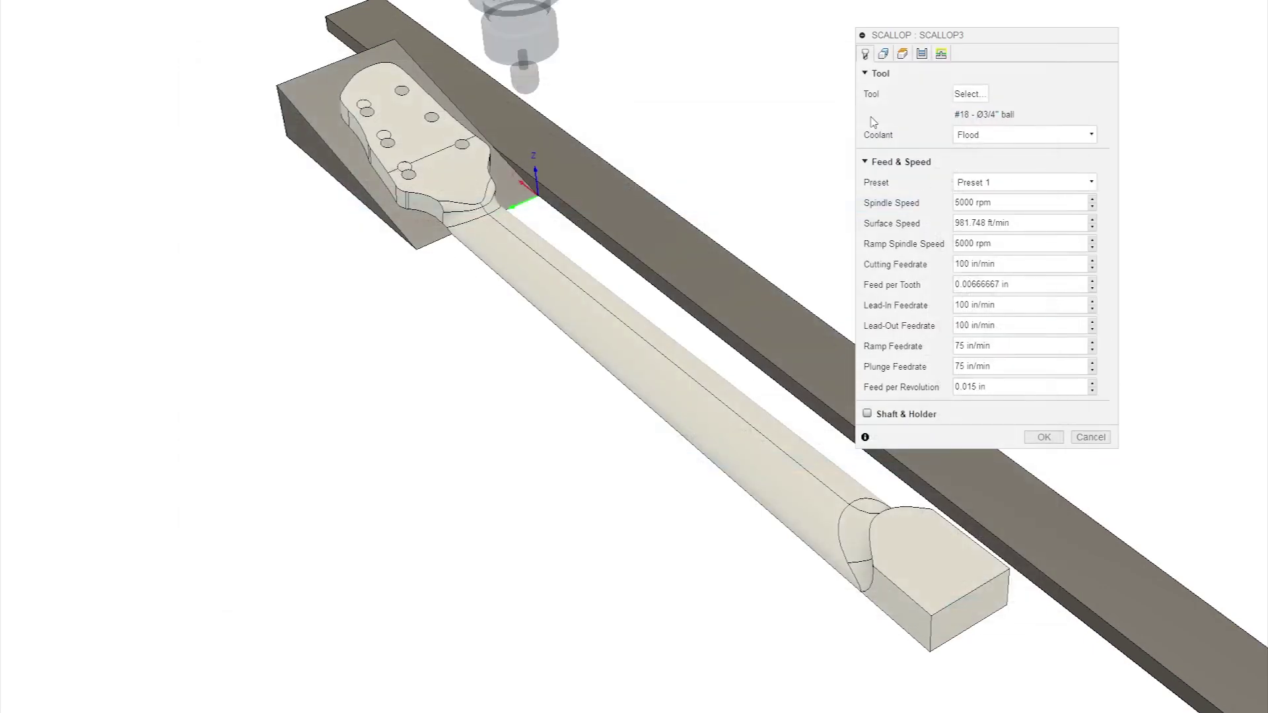
pyautogui.click(883, 54)
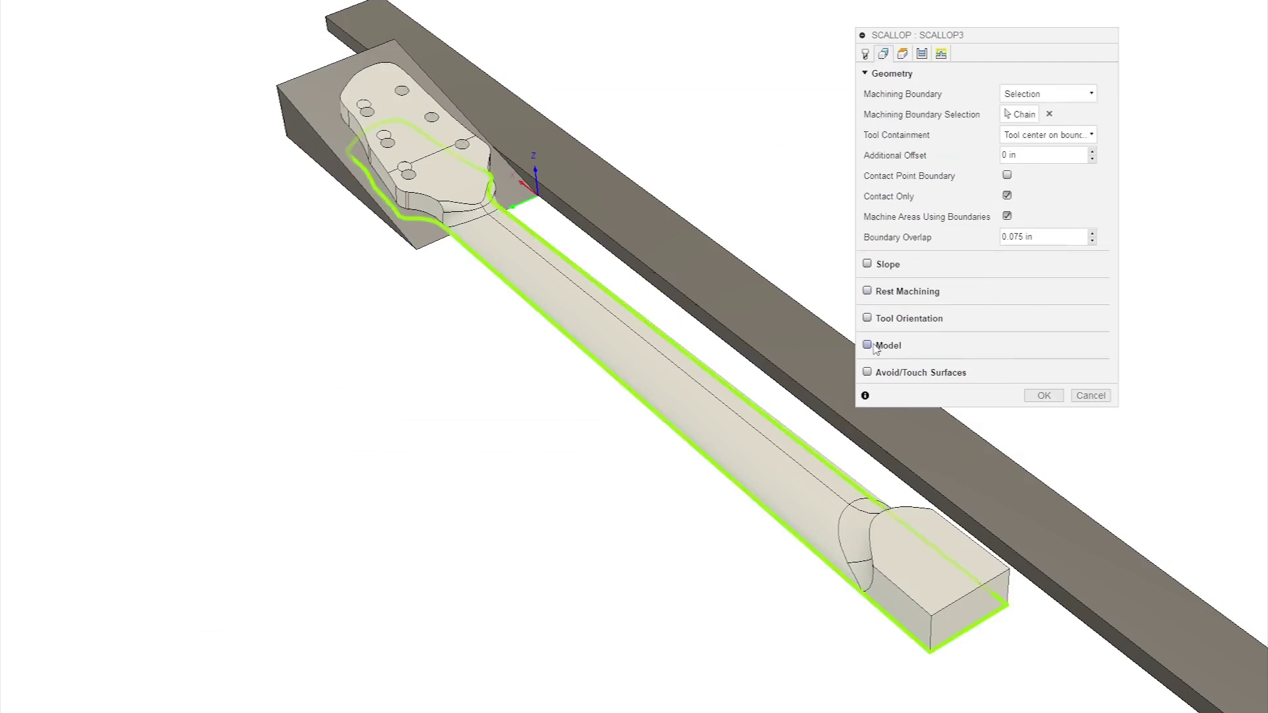
# Restrict the neck scallop to selected model surfaces, picking the neck shaft faces and the transition faces below the headstock.
pyautogui.click(867, 345)
pyautogui.click(614, 367)
pyautogui.scroll(3, 444, 213)
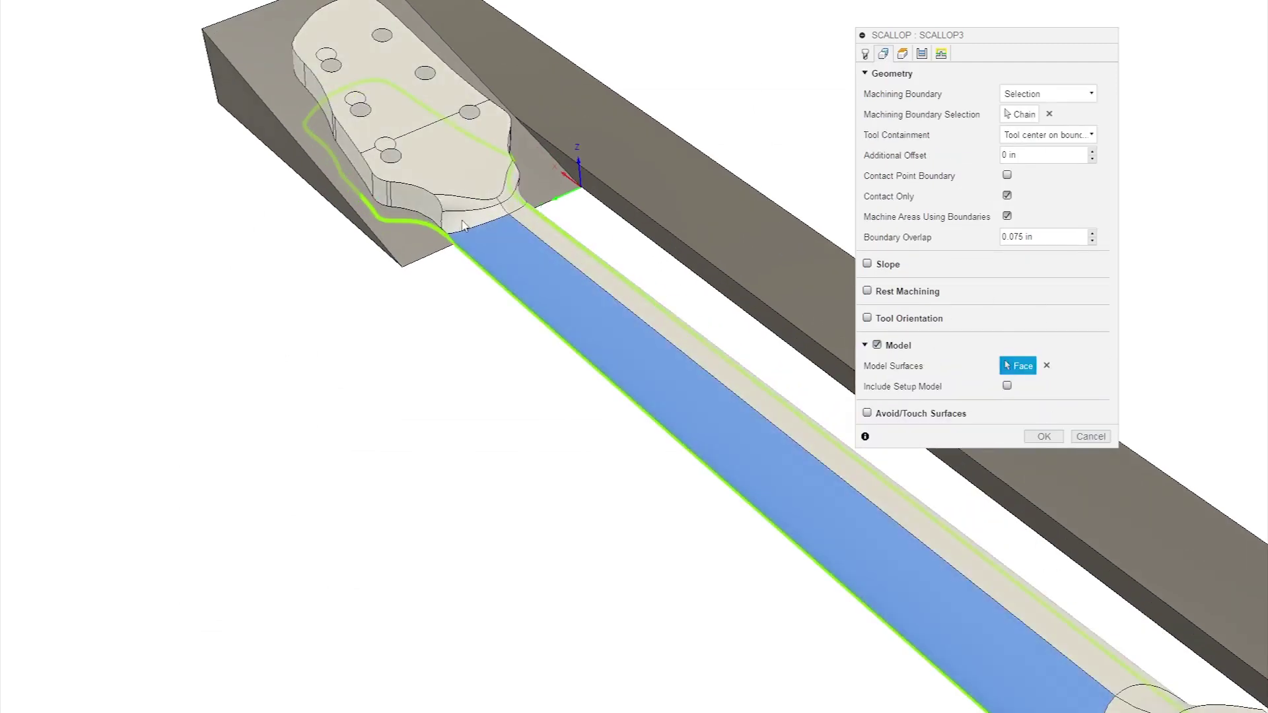
pyautogui.click(466, 220)
pyautogui.click(466, 204)
pyautogui.click(513, 197)
pyautogui.click(513, 196)
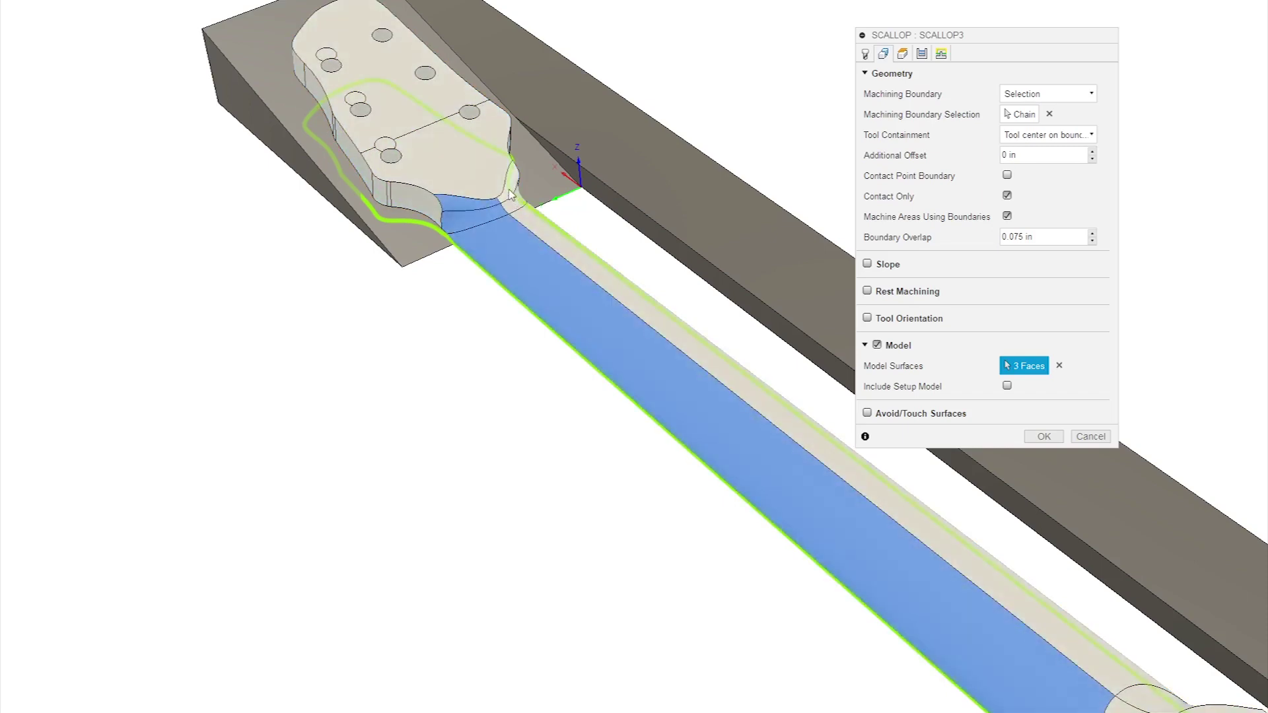
pyautogui.scroll(2, 514, 199)
pyautogui.click(510, 198)
pyautogui.click(514, 169)
pyautogui.click(557, 257)
# Add the curved transition faces at the neck heel to the scallop's model surfaces, for nine faces in all.
pyautogui.scroll(-3, 305, 192)
pyautogui.click(922, 641)
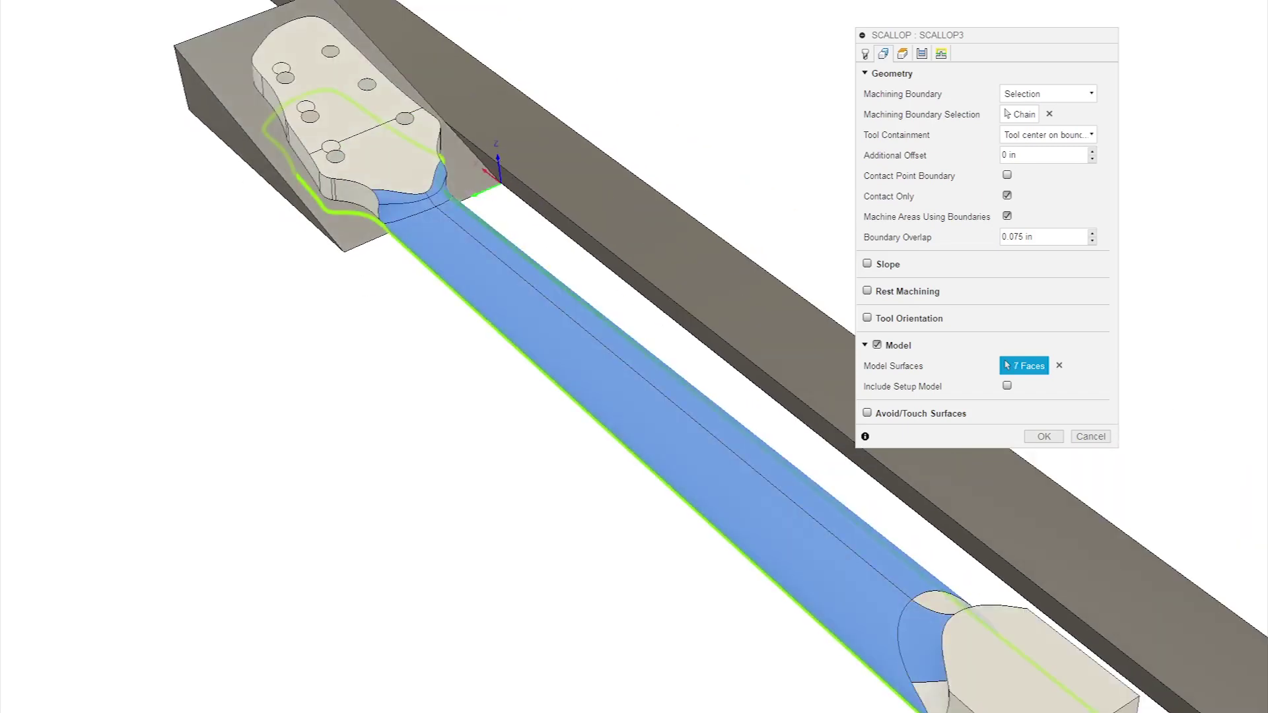
pyautogui.click(932, 695)
pyautogui.click(935, 600)
pyautogui.keyDown('shift'); pyautogui.moveTo(938, 608); pyautogui.dragTo(625, 526, button='middle'); pyautogui.keyUp('shift')
pyautogui.scroll(-2, 661, 486)
# Set the neck scallop's inside/outside direction to Outside -> in and its stepover to 0.03 in.
pyautogui.click(922, 53)
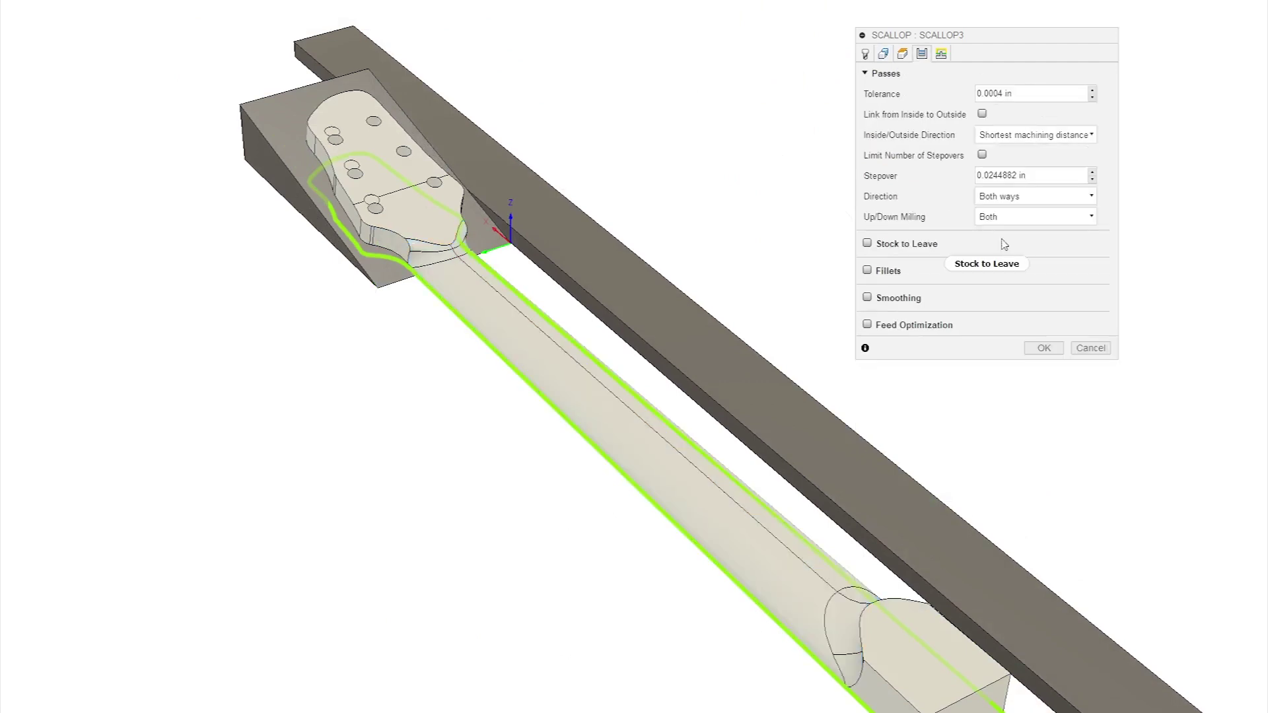
pyautogui.click(1026, 134)
pyautogui.click(1029, 169)
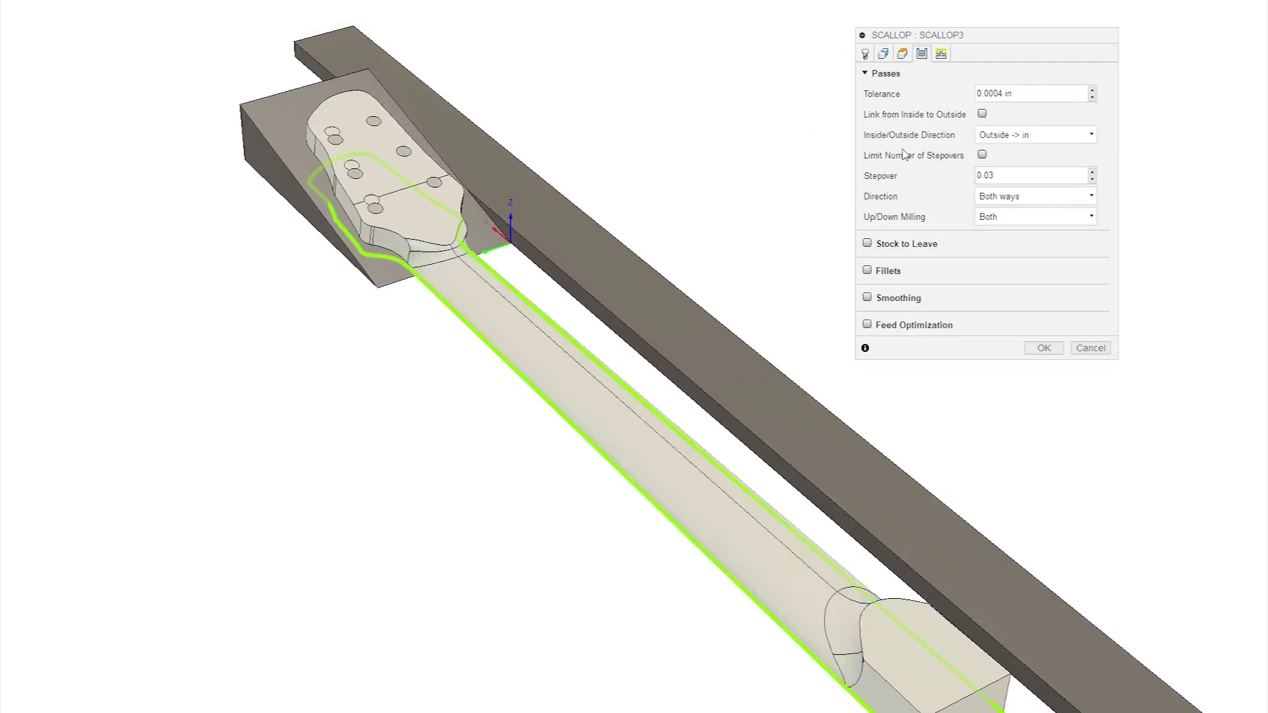
pyautogui.scroll(-2, 848, 200)
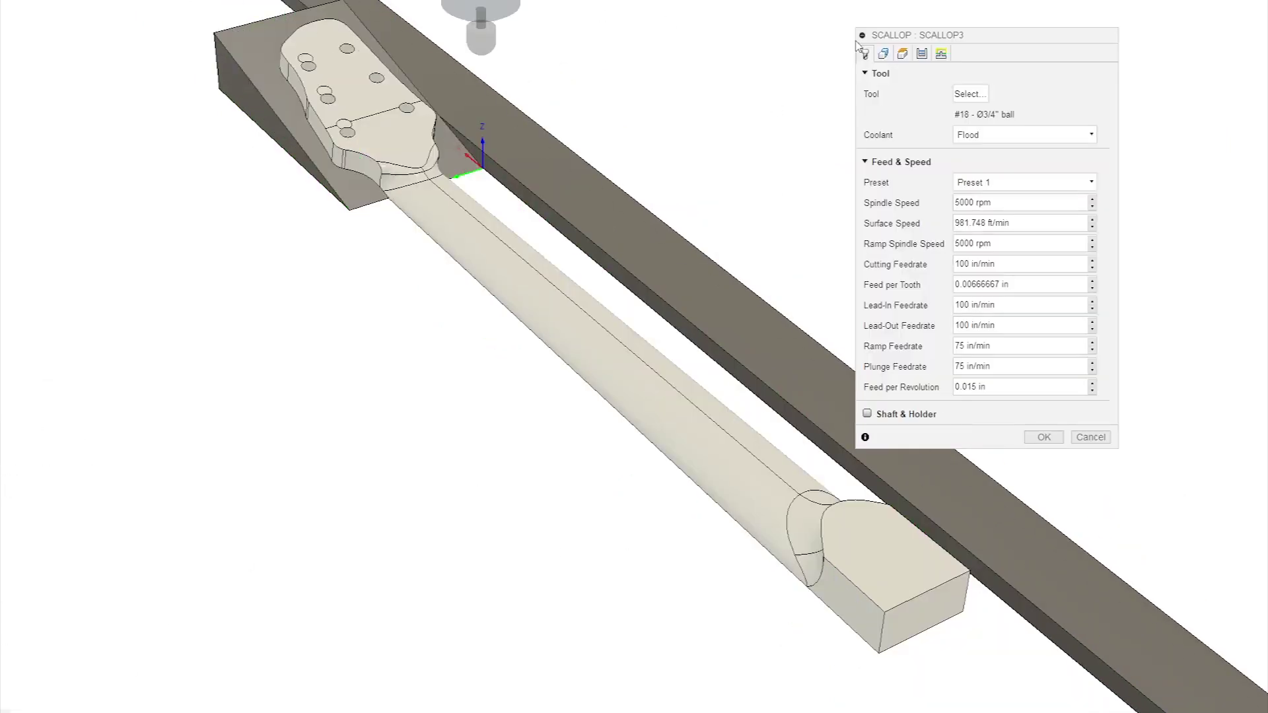
# Add the headstock's upper outline and the heel's top face outline to the neck scallop's machining boundary and apply the change.
pyautogui.click(884, 54)
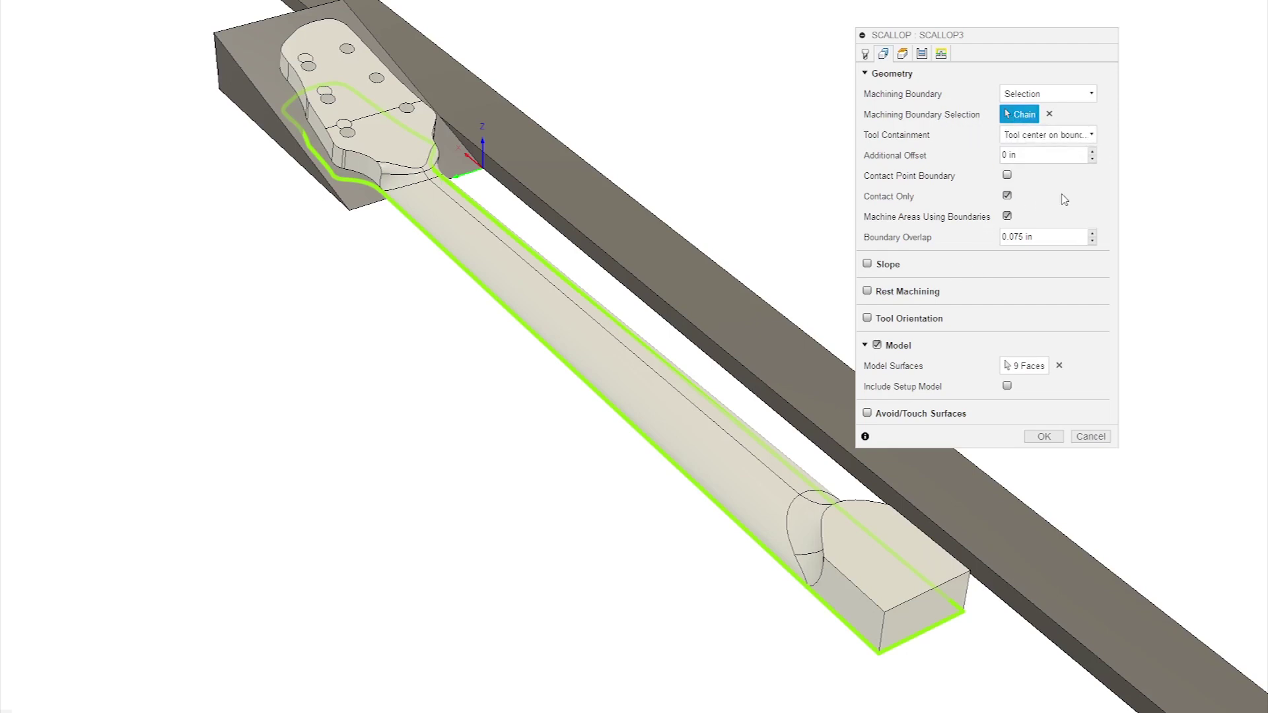
pyautogui.click(383, 162)
pyautogui.click(856, 500)
pyautogui.click(1044, 437)
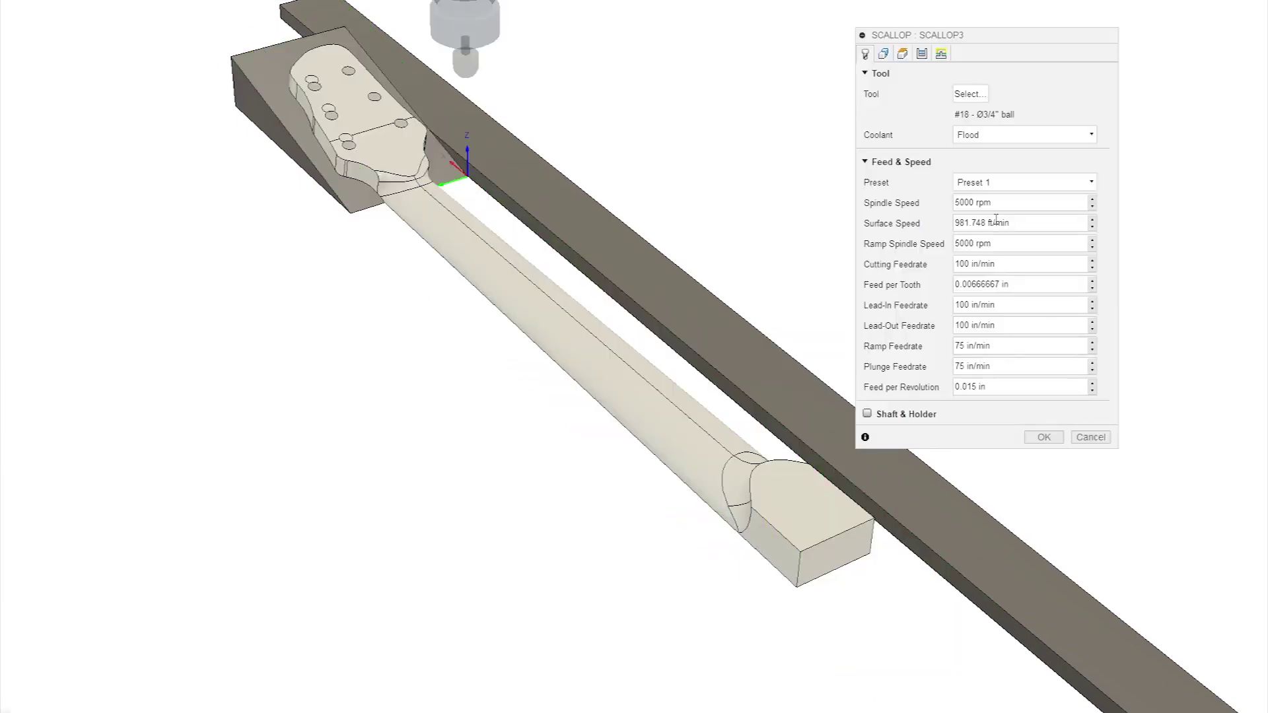
# Enable surface avoidance for the neck scallop and select the heel's top face and the headstock face nearest the neck.
pyautogui.click(883, 54)
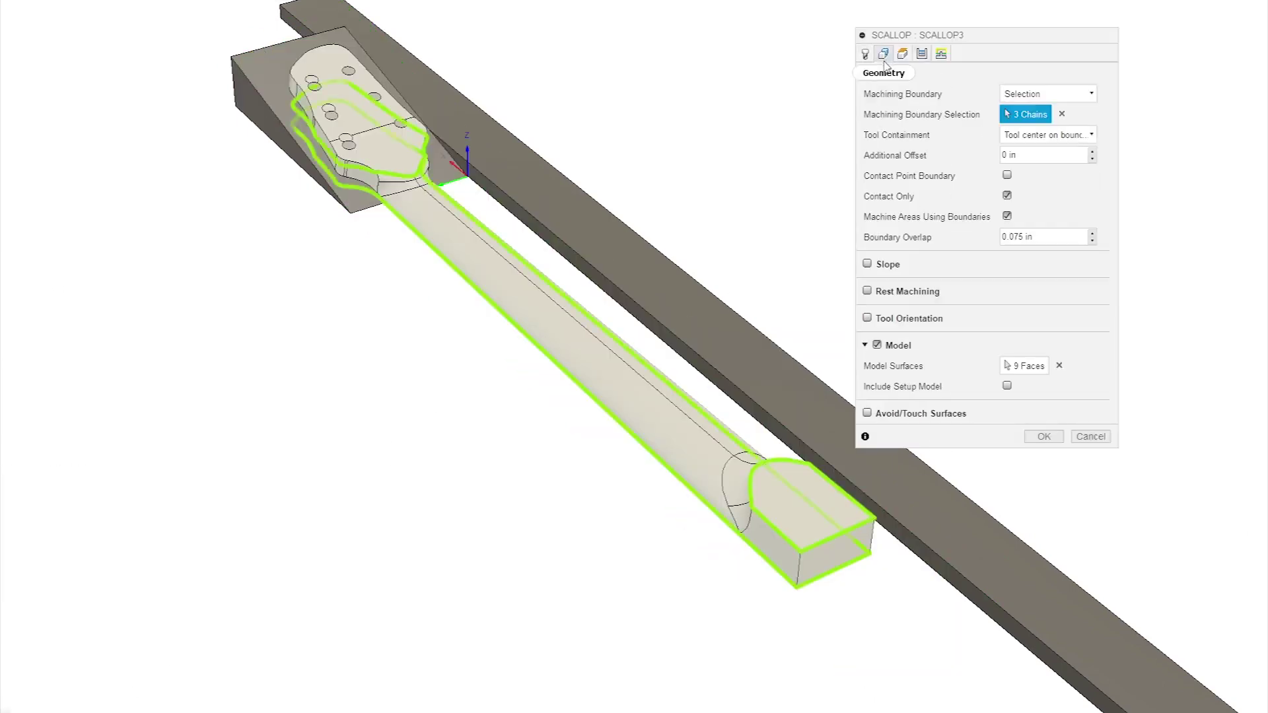
pyautogui.click(924, 416)
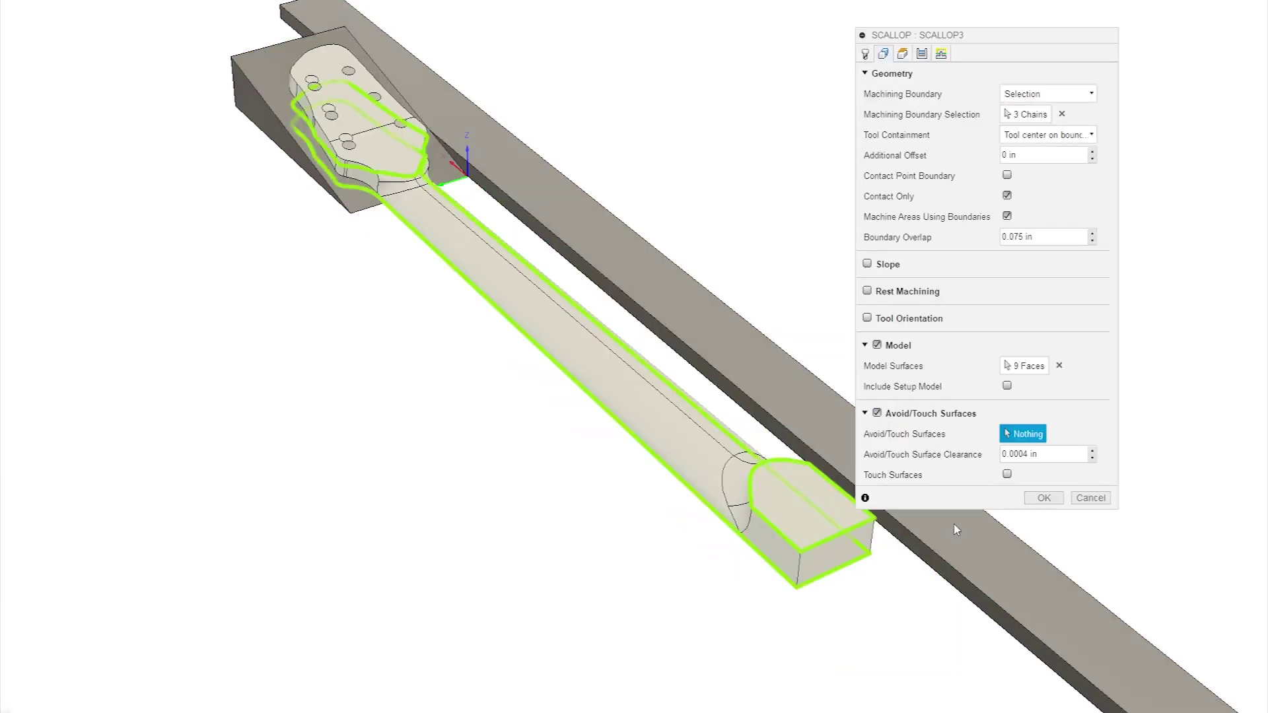
pyautogui.click(824, 513)
pyautogui.scroll(-2, 842, 599)
pyautogui.scroll(4, 518, 295)
pyautogui.click(462, 223)
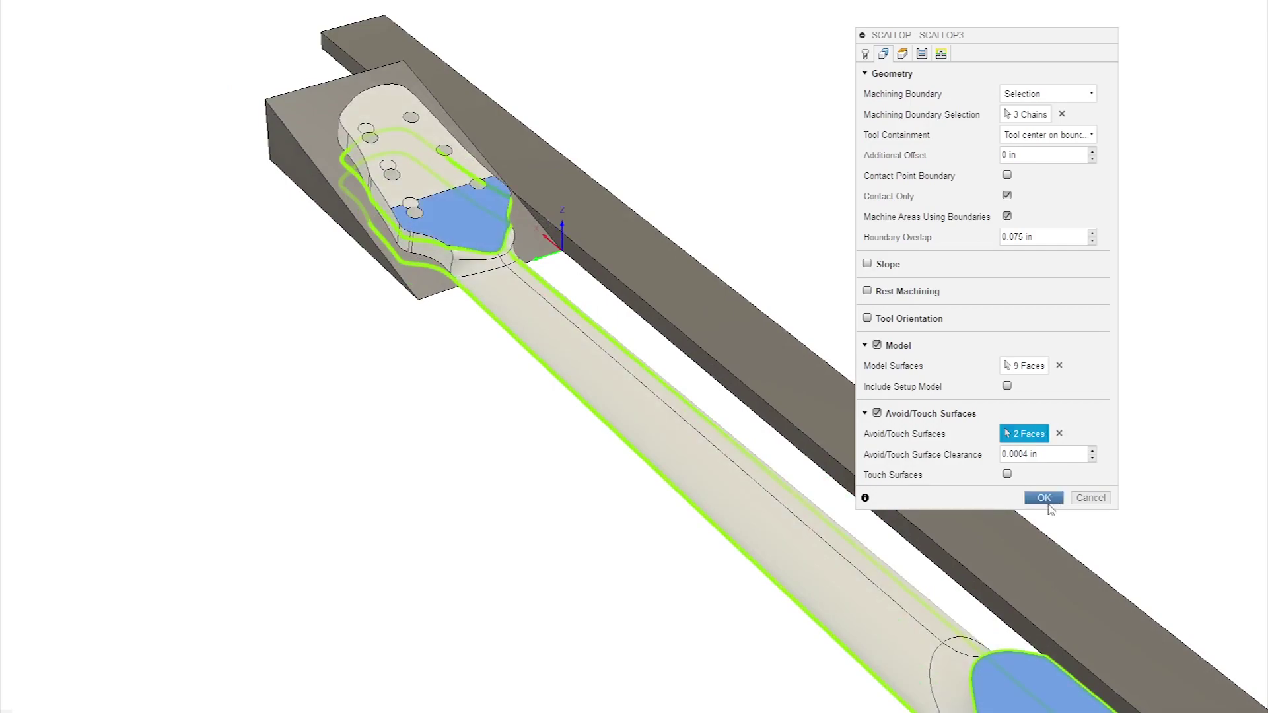